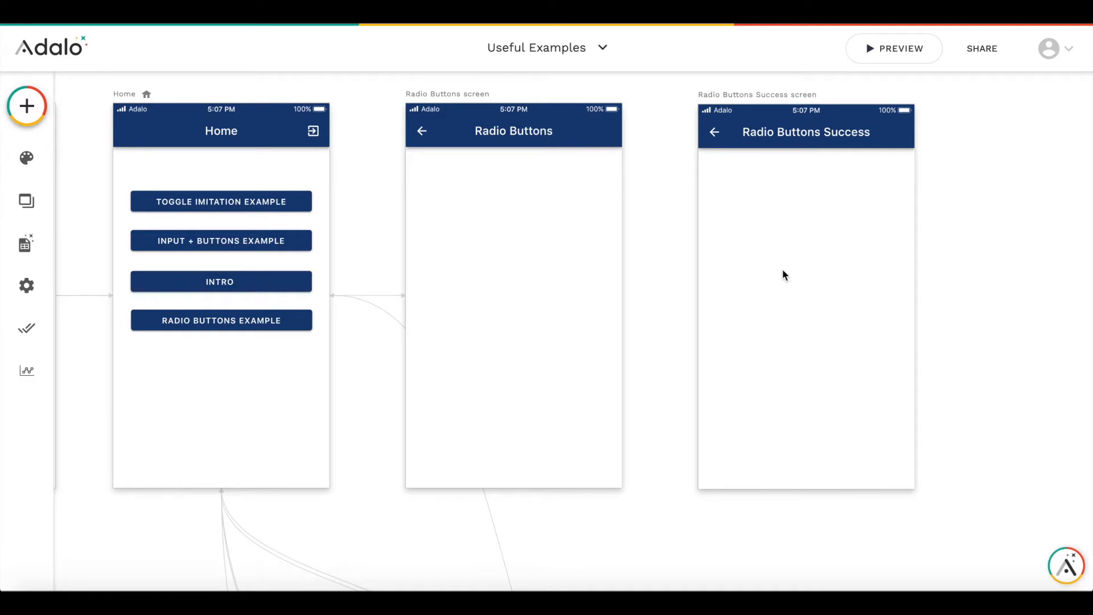
- Open the database and create a new collection named Answers
{"action": "left_click", "coordinate": [26, 245]}
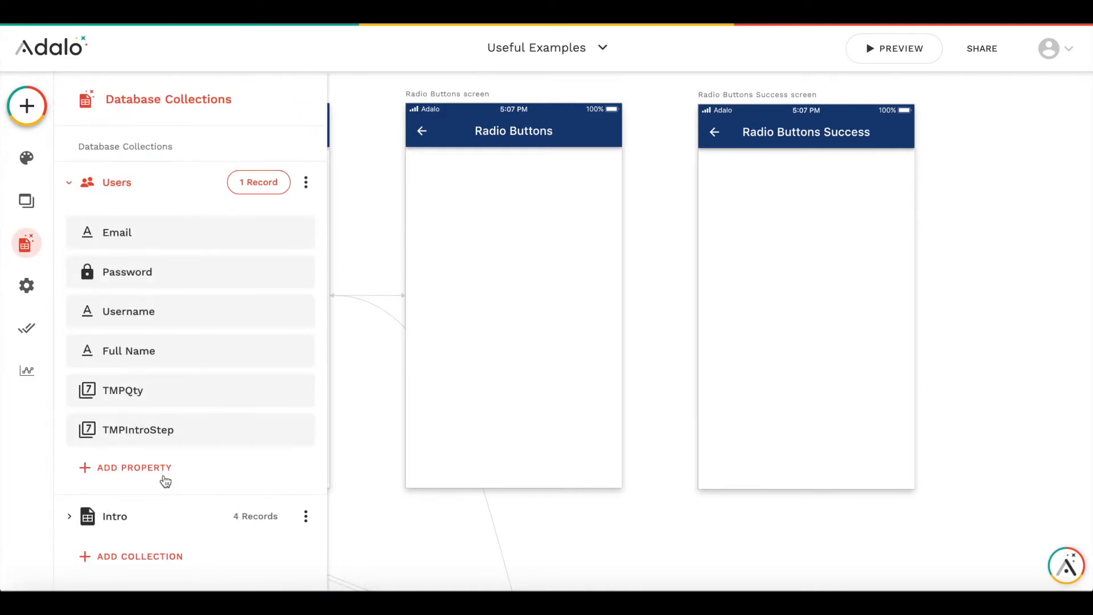
{"action": "left_click", "coordinate": [71, 187]}
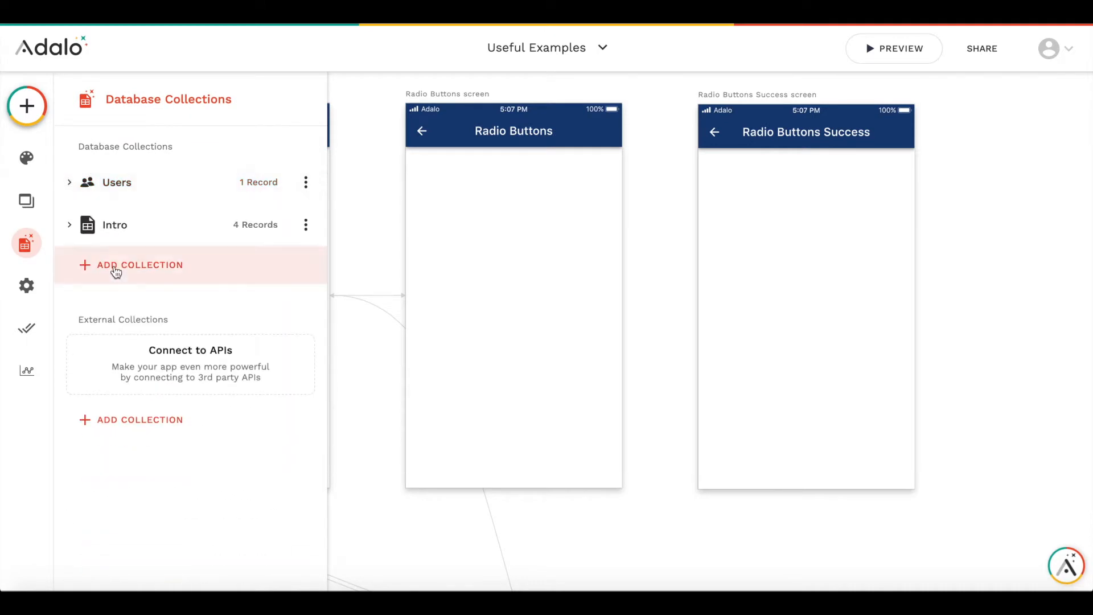
{"action": "left_click", "coordinate": [119, 266]}
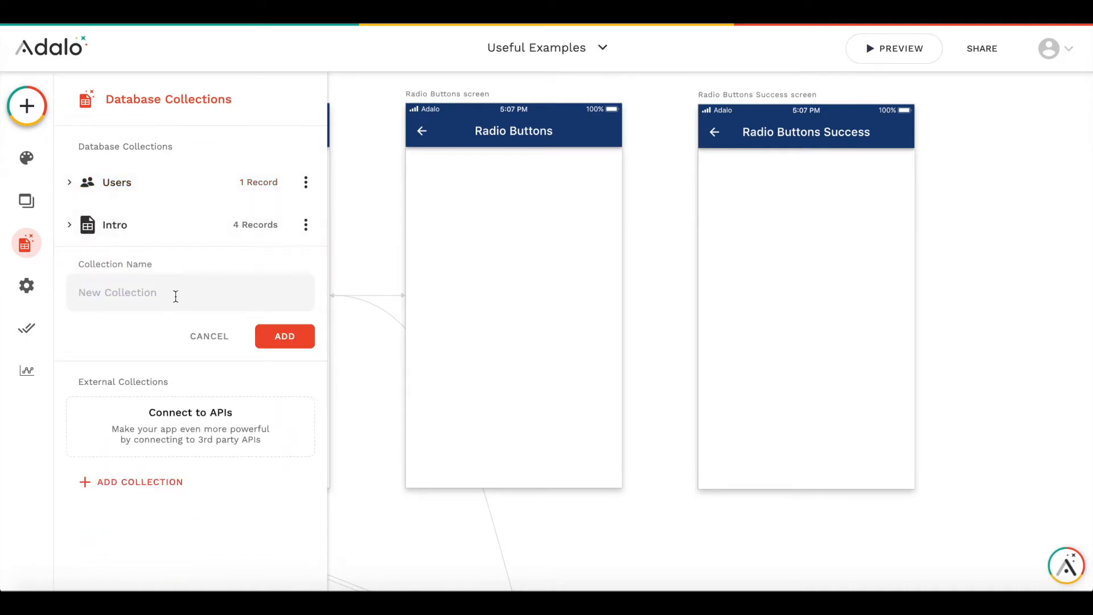
{"action": "type", "text": "Answers"}
{"action": "left_click", "coordinate": [296, 338]}
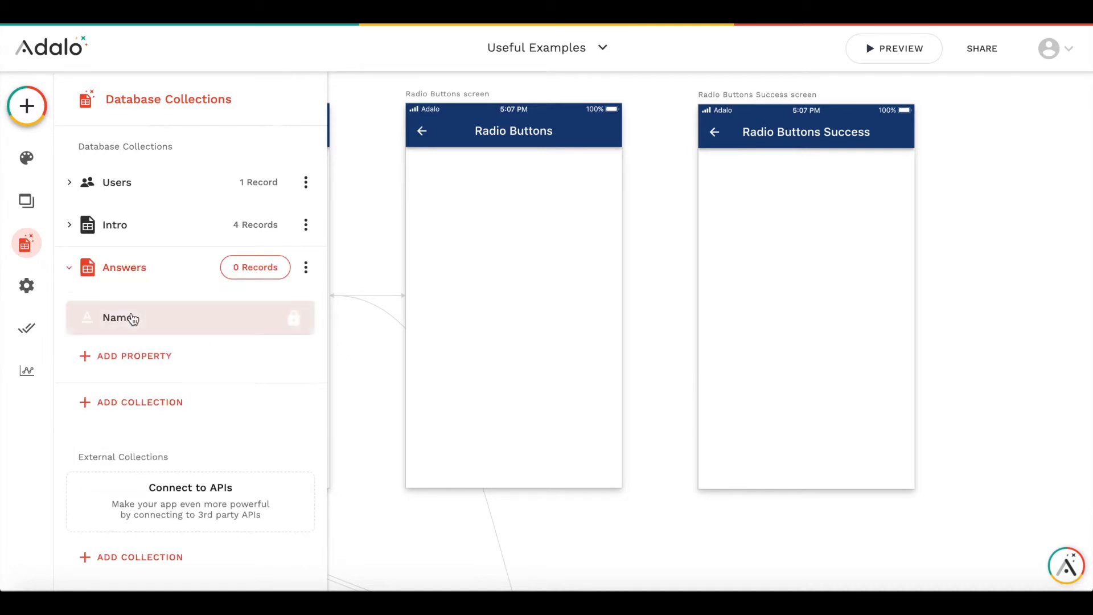
- Rename the Answers collection's Name property to Value
{"action": "left_click", "coordinate": [131, 326]}
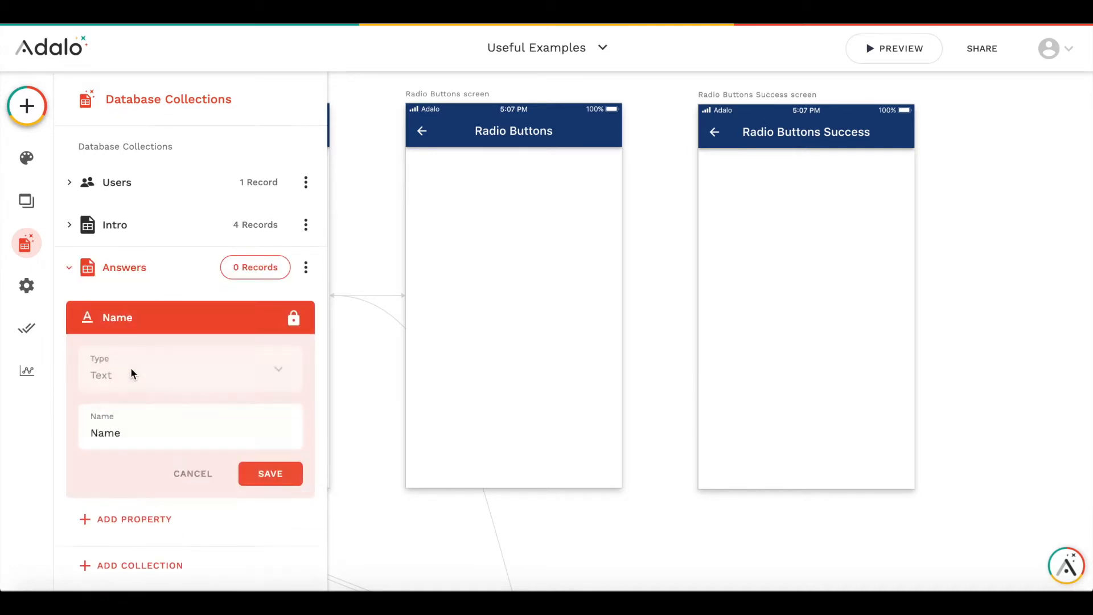
{"action": "double_click", "coordinate": [113, 435]}
{"action": "type", "text": "Valu"}
{"action": "left_click", "coordinate": [268, 473]}
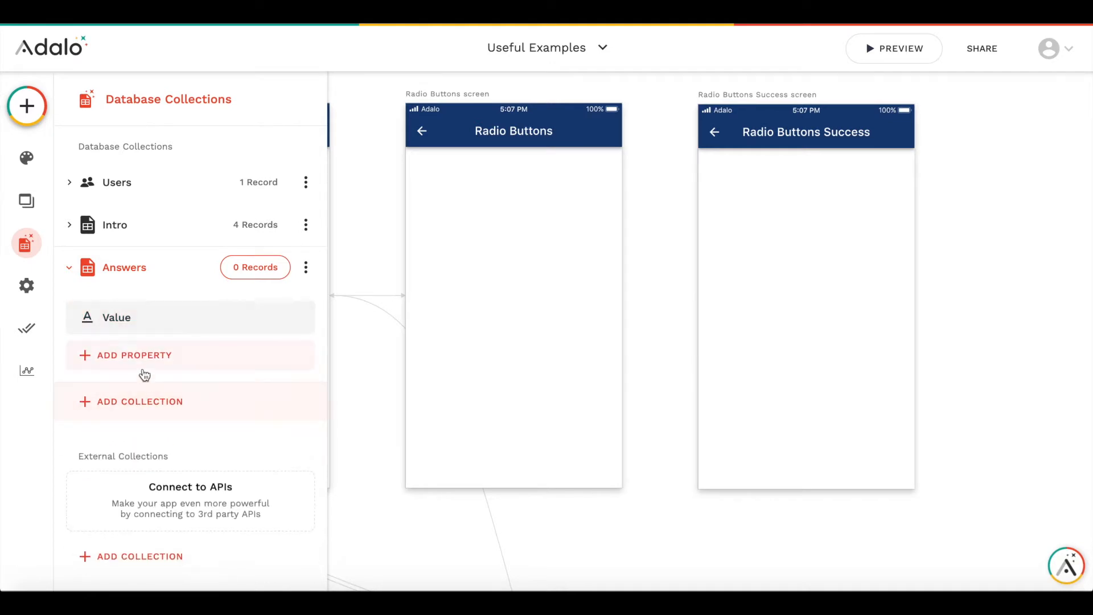
- Add a relationship property to Users in Answers, where a User can have multiple Answers
{"action": "left_click", "coordinate": [121, 355]}
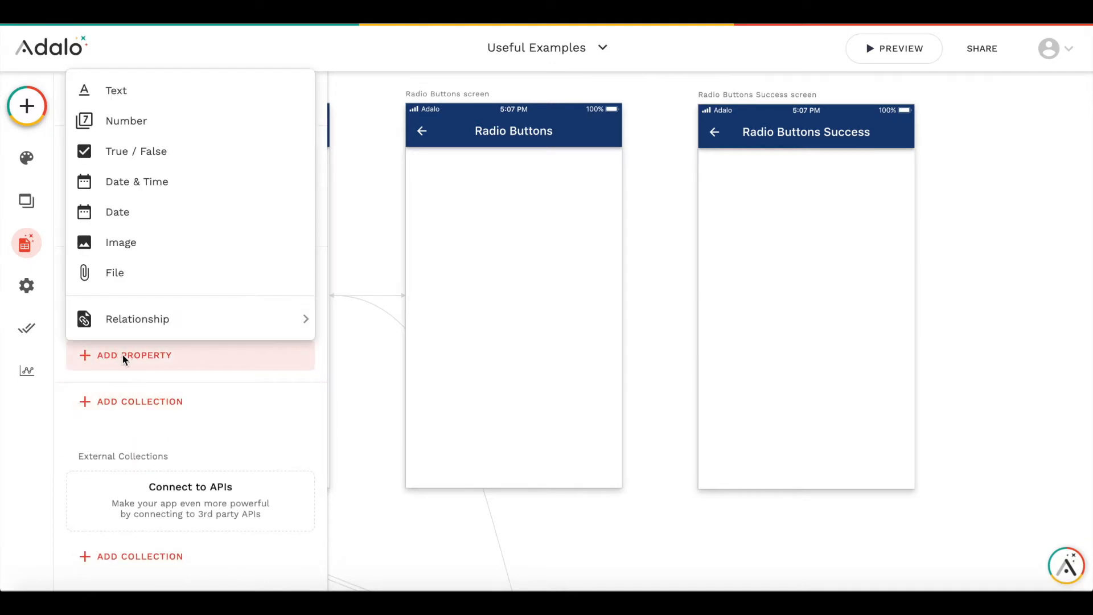
{"action": "mouse_move", "coordinate": [239, 322]}
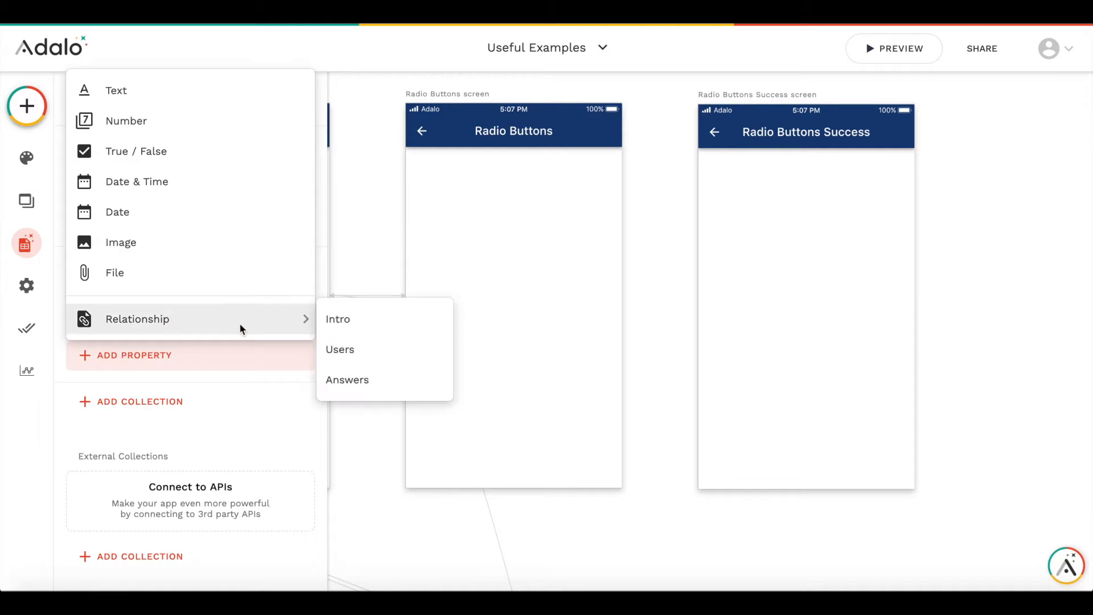
{"action": "left_click", "coordinate": [359, 361]}
{"action": "left_click", "coordinate": [407, 209]}
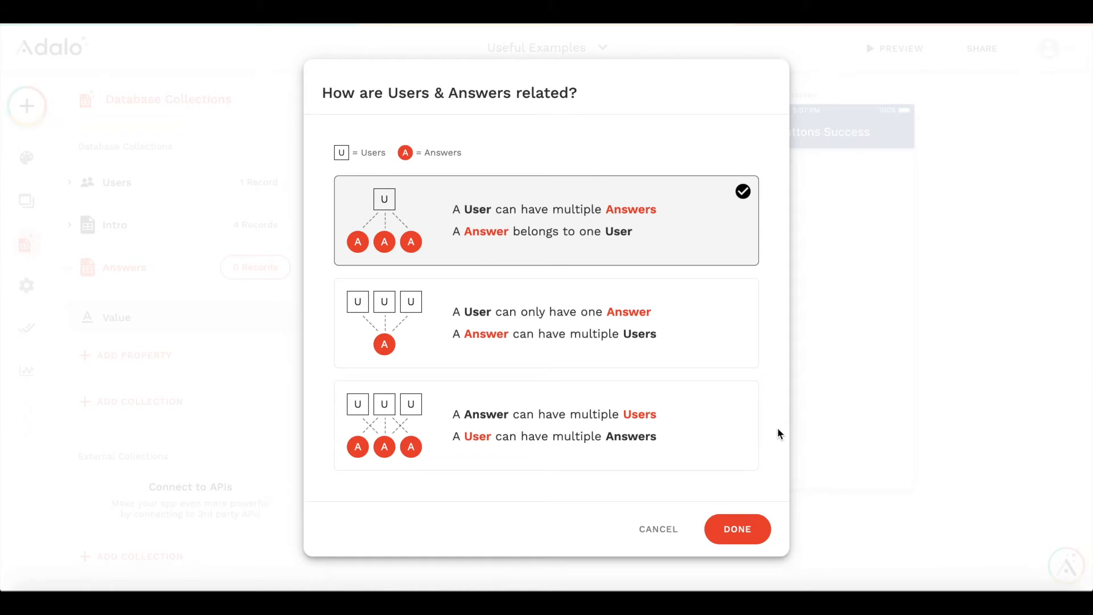
{"action": "left_click", "coordinate": [737, 529]}
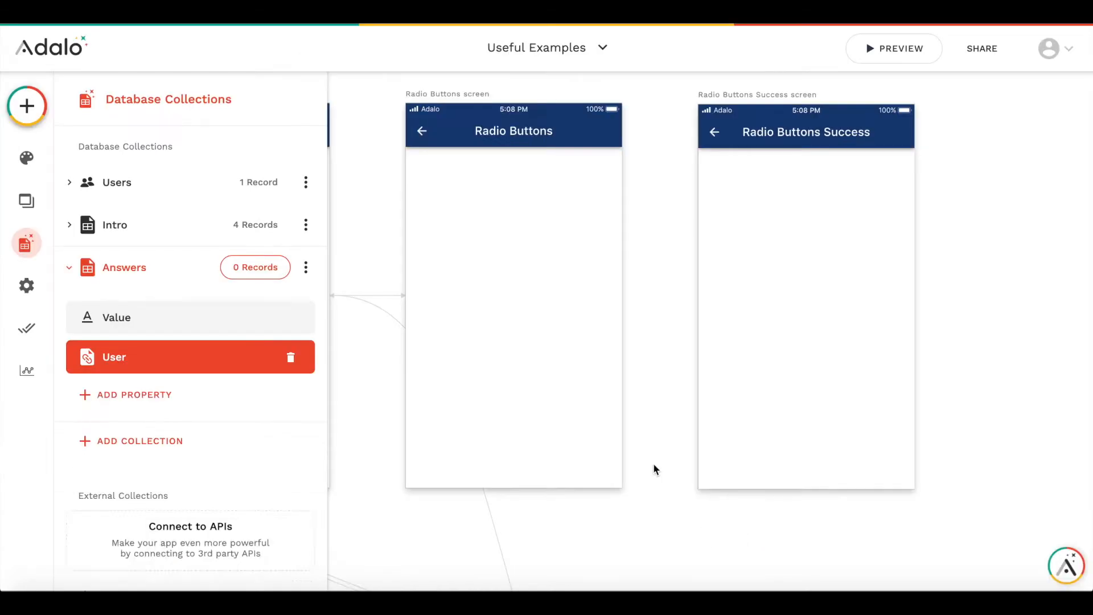
- Add a True / False property named TMPTea to the Users collection
{"action": "left_click", "coordinate": [113, 282]}
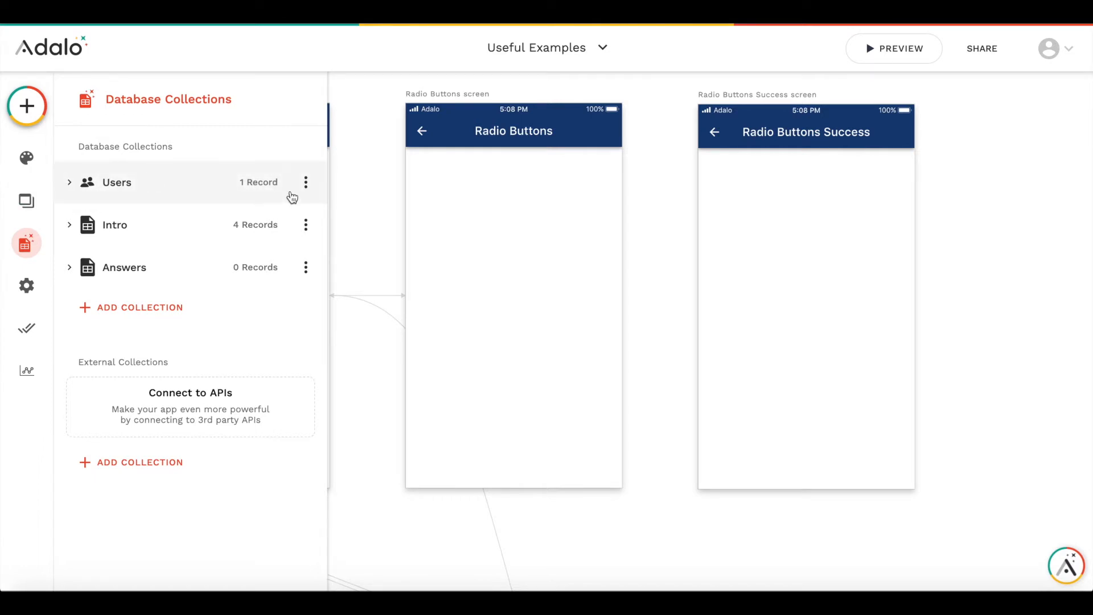
{"action": "left_click", "coordinate": [117, 181]}
{"action": "scroll", "coordinate": [151, 381], "scroll_direction": "down", "scroll_amount": 2}
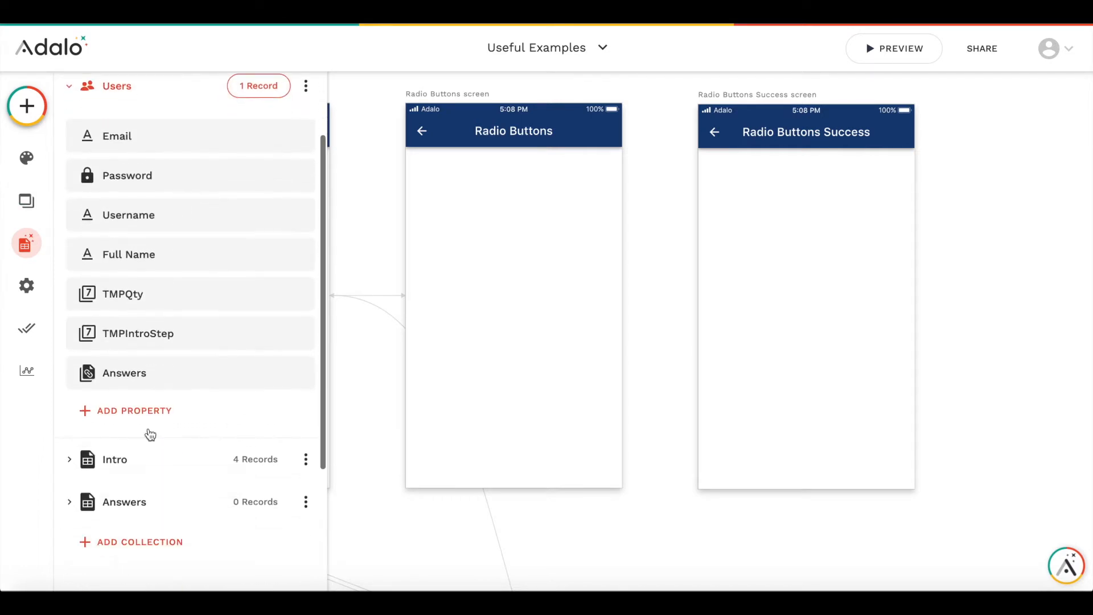
{"action": "left_click", "coordinate": [134, 411]}
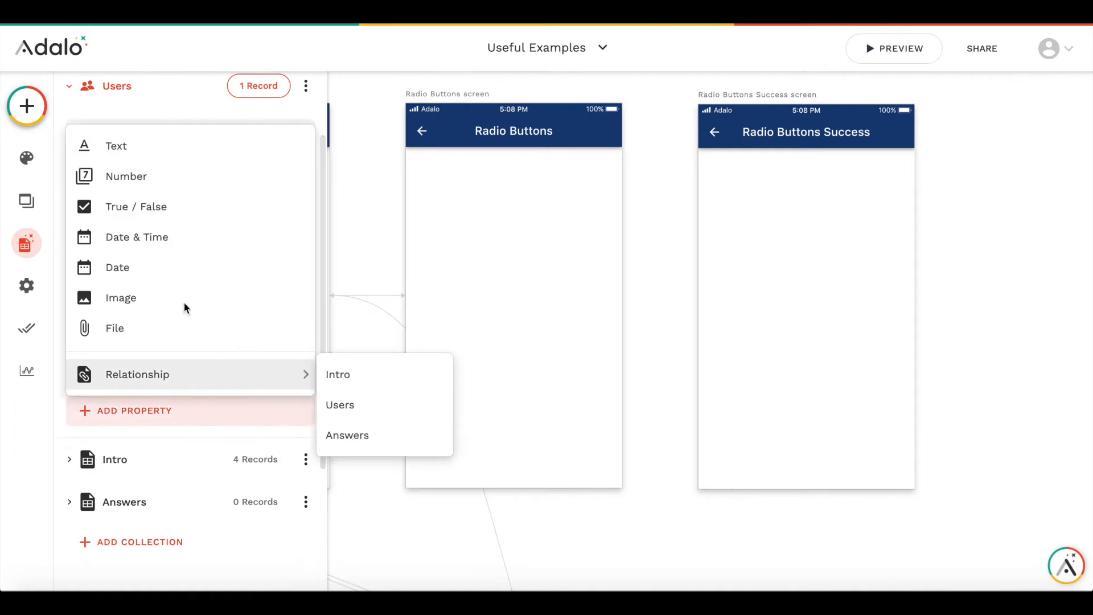
{"action": "left_click", "coordinate": [169, 200]}
{"action": "left_click", "coordinate": [153, 535]}
{"action": "triple_click", "coordinate": [153, 535]}
{"action": "type", "text": "TMPTea"}
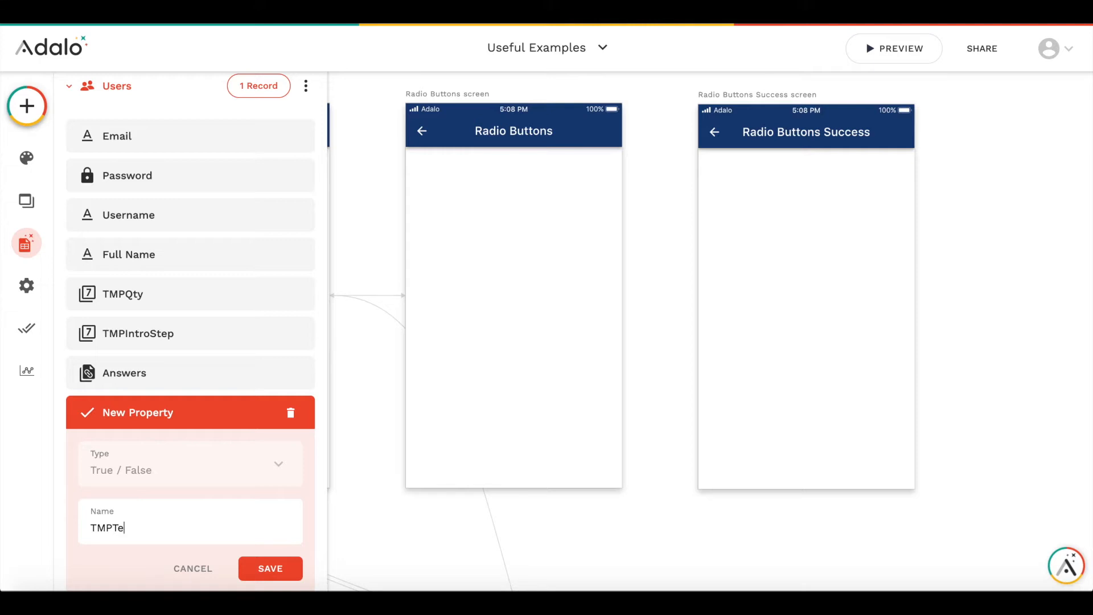
{"action": "left_click", "coordinate": [240, 571]}
- Add another True / False property named TMPCoffee to the Users collection
{"action": "left_click", "coordinate": [143, 449]}
{"action": "mouse_move", "coordinate": [153, 402]}
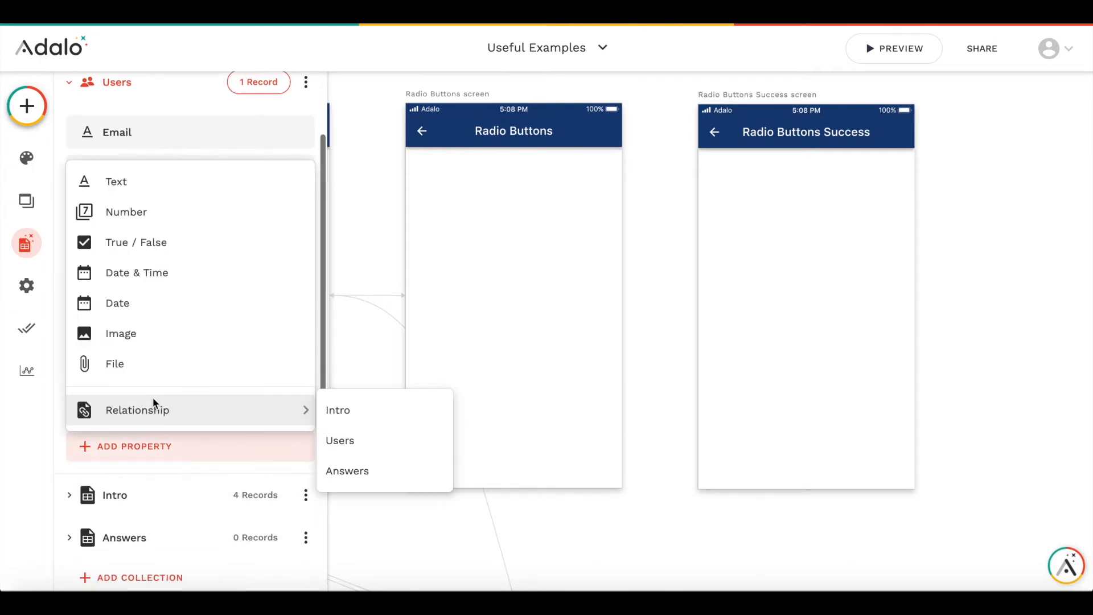
{"action": "left_click", "coordinate": [145, 242]}
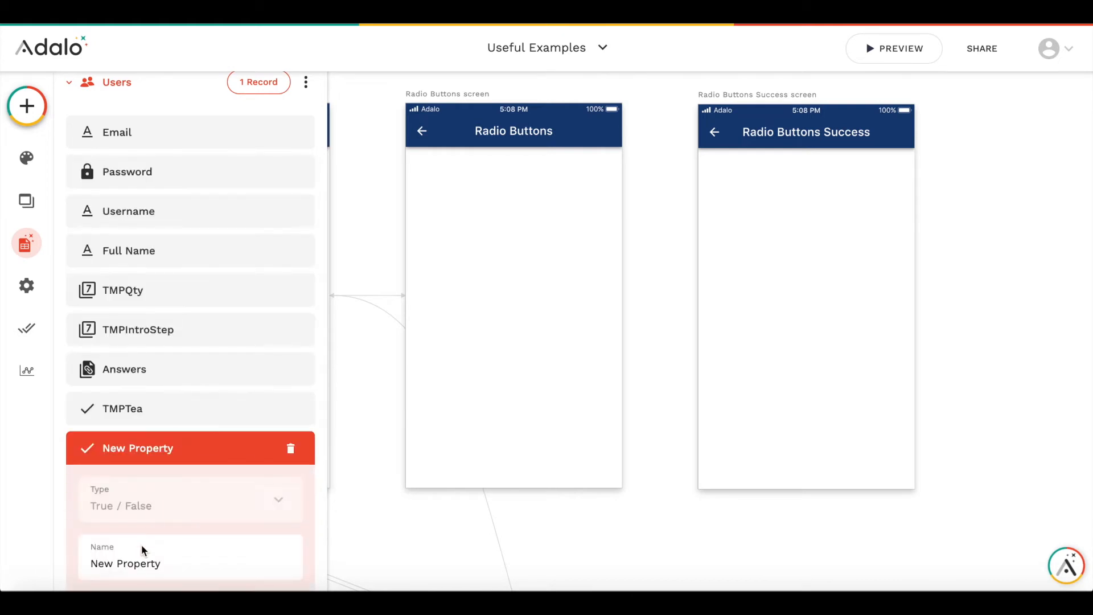
{"action": "triple_click", "coordinate": [143, 550]}
{"action": "type", "text": "TMPCoffee"}
{"action": "scroll", "coordinate": [183, 463], "scroll_direction": "down", "scroll_amount": 6}
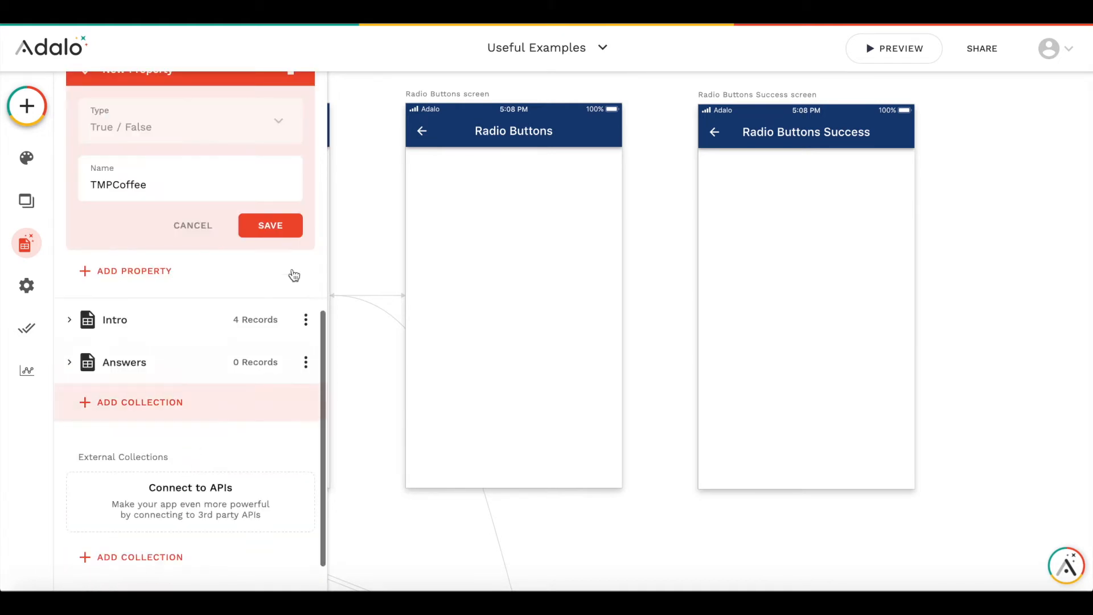
{"action": "left_click", "coordinate": [273, 227]}
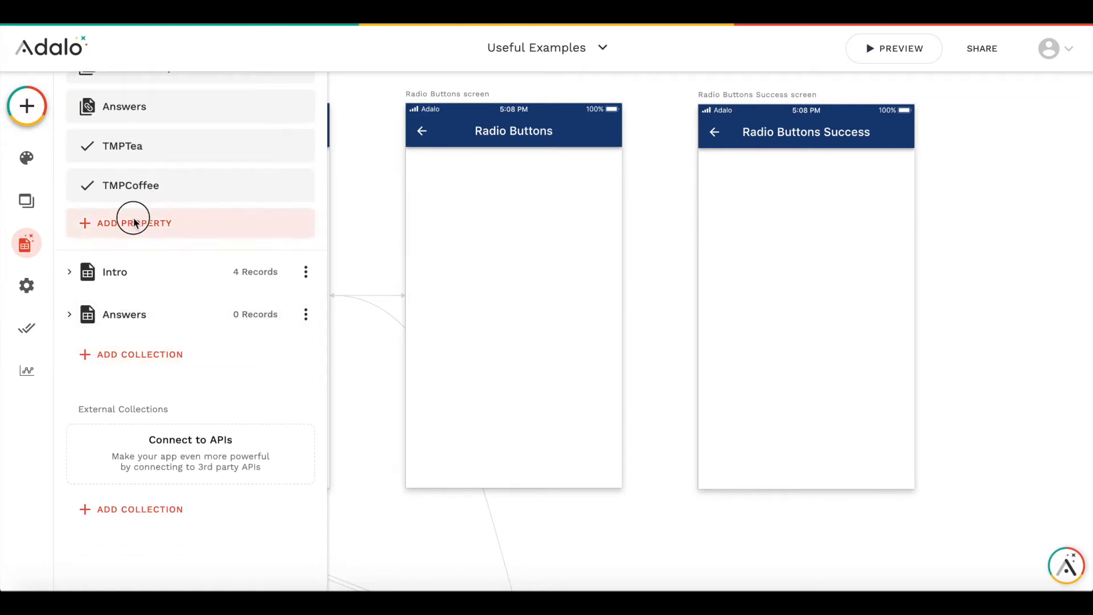
- Add a True / False property named TMPWater to the Users collection
{"action": "left_click", "coordinate": [139, 222]}
{"action": "left_click", "coordinate": [134, 320]}
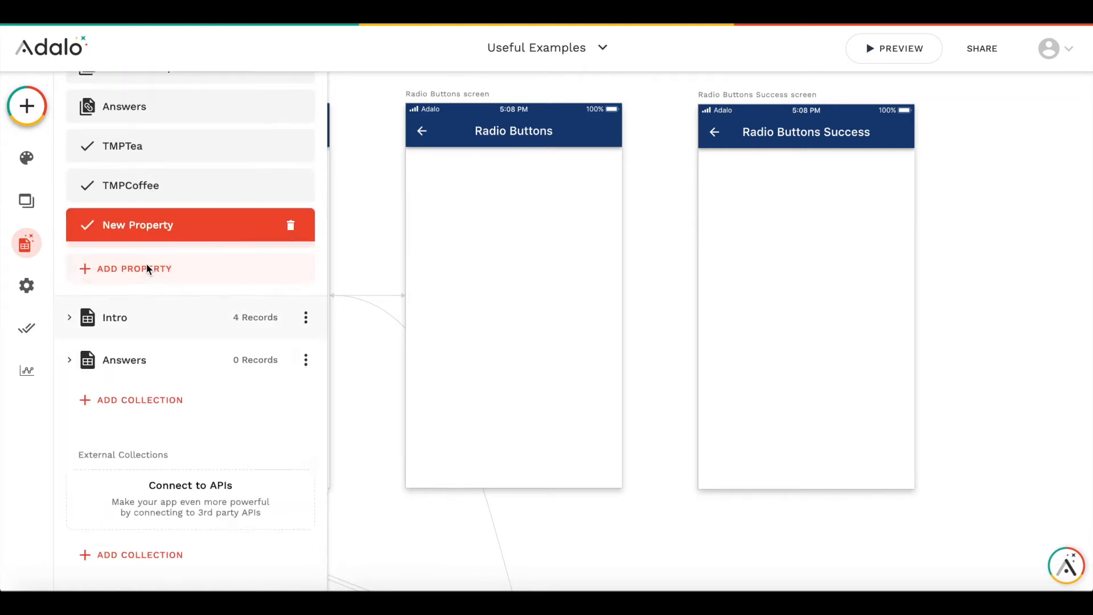
{"action": "triple_click", "coordinate": [147, 336]}
{"action": "type", "text": "TMPO"}
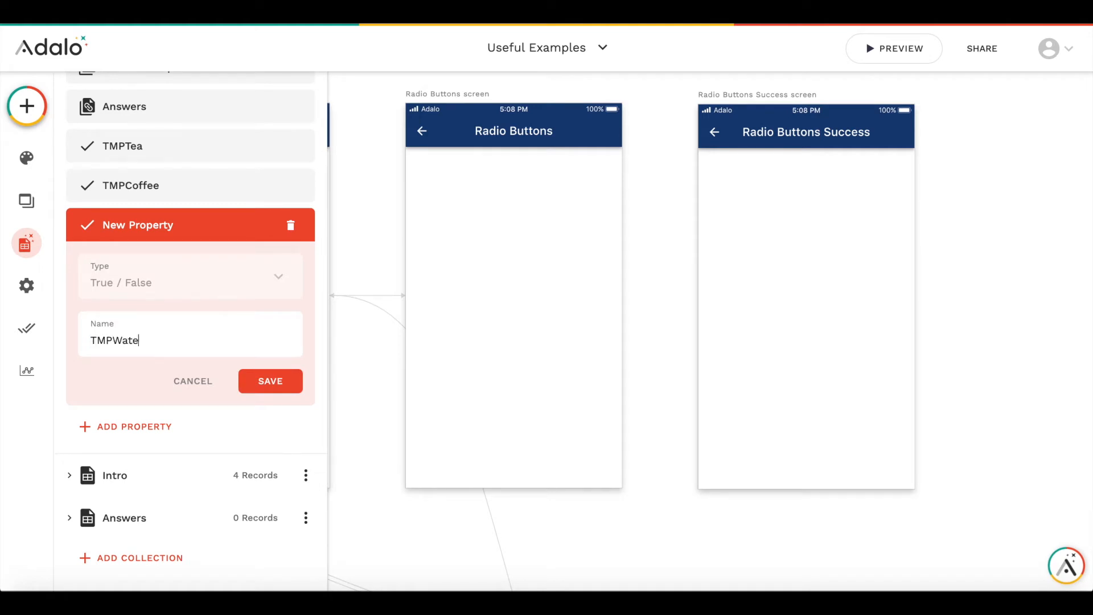
{"action": "left_click", "coordinate": [262, 381]}
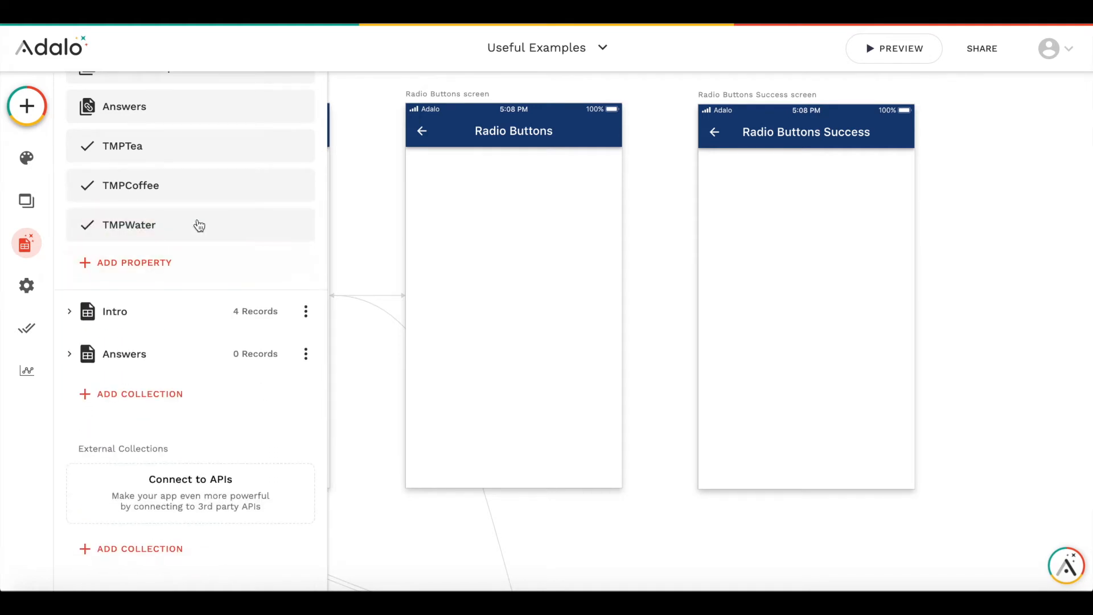
- Add a Toggle component from the Buttons group onto the Radio Buttons screen
{"action": "scroll", "coordinate": [197, 225], "scroll_direction": "up", "scroll_amount": 1}
{"action": "scroll", "coordinate": [199, 225], "scroll_direction": "up", "scroll_amount": 1}
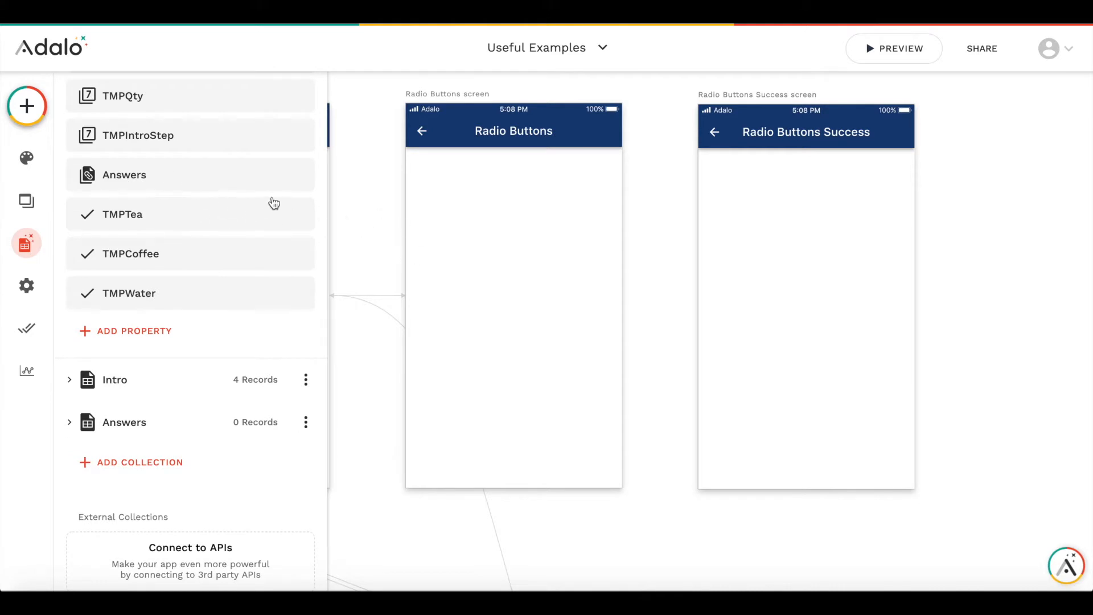
{"action": "scroll", "coordinate": [185, 167], "scroll_direction": "up", "scroll_amount": 6}
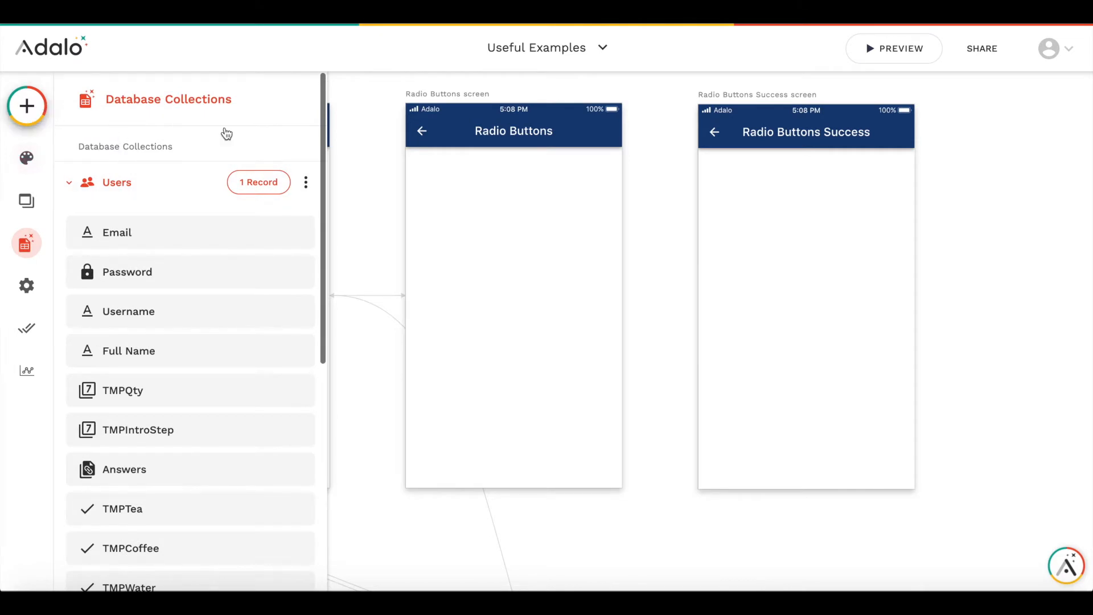
{"action": "left_click", "coordinate": [27, 105]}
{"action": "scroll", "coordinate": [171, 267], "scroll_direction": "down", "scroll_amount": 2}
{"action": "scroll", "coordinate": [170, 279], "scroll_direction": "down", "scroll_amount": 7}
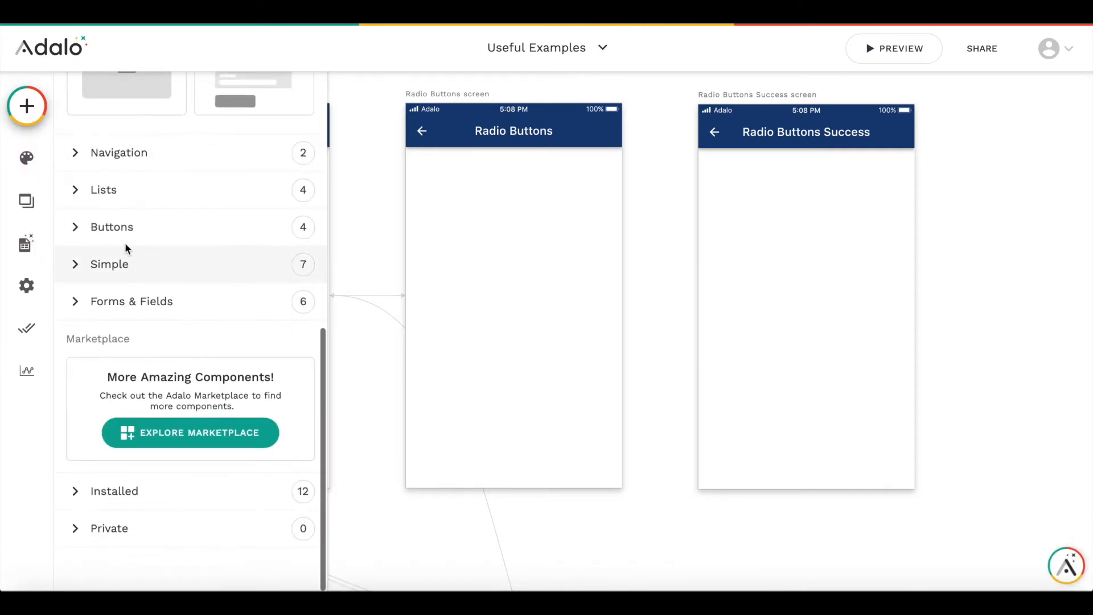
{"action": "left_click", "coordinate": [95, 230]}
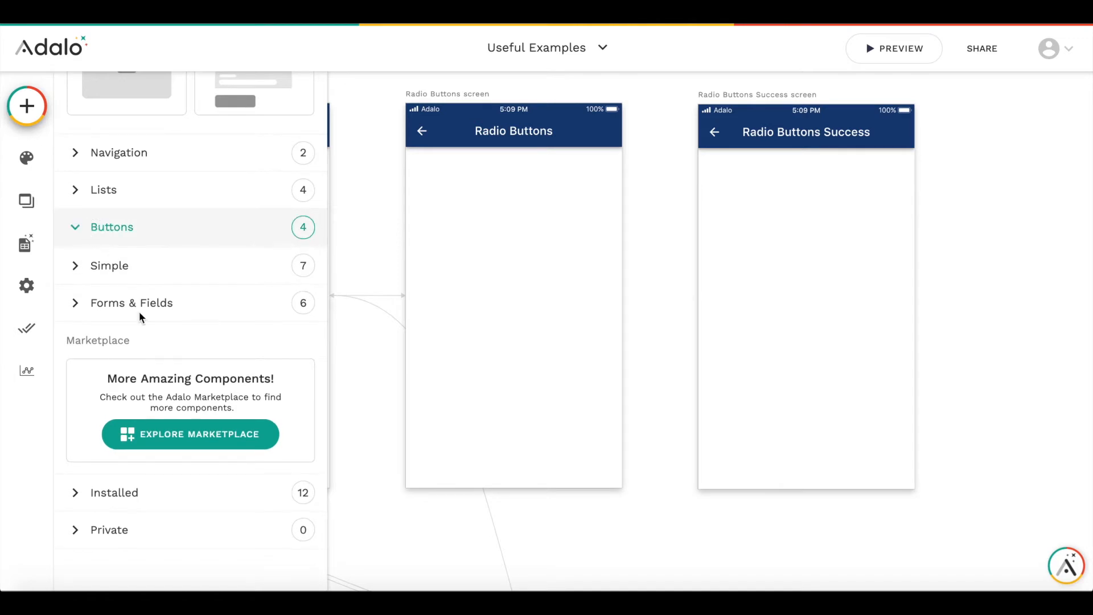
{"action": "left_click_drag", "start_coordinate": [240, 485], "coordinate": [445, 218]}
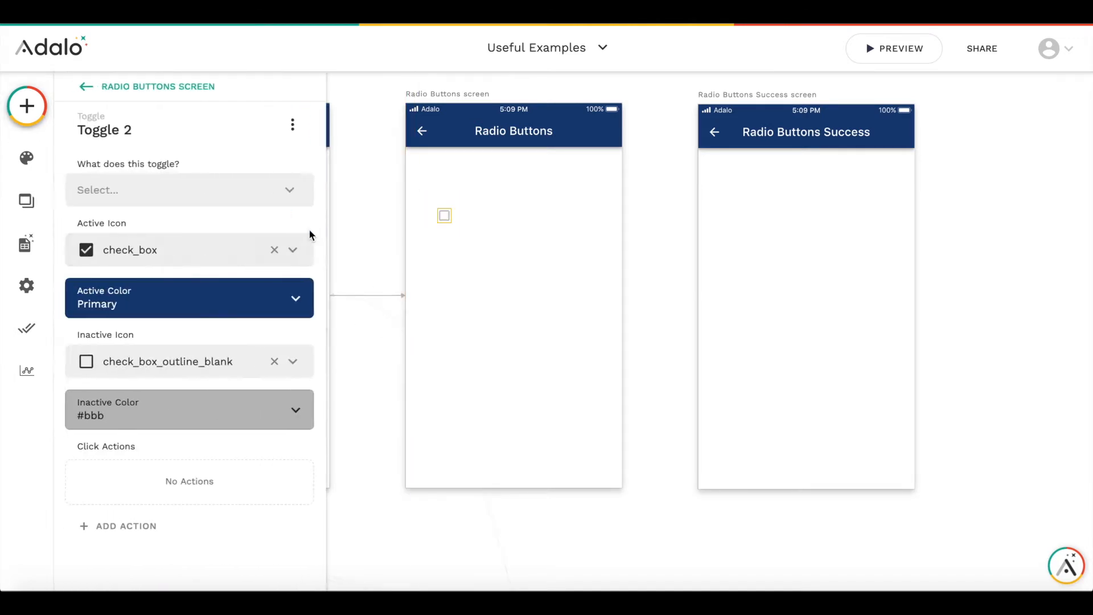
- Set the toggle's icons to radio_button_checked (active) and radio_button_unchecked (inactive), and shift it slightly left
{"action": "left_click", "coordinate": [162, 255]}
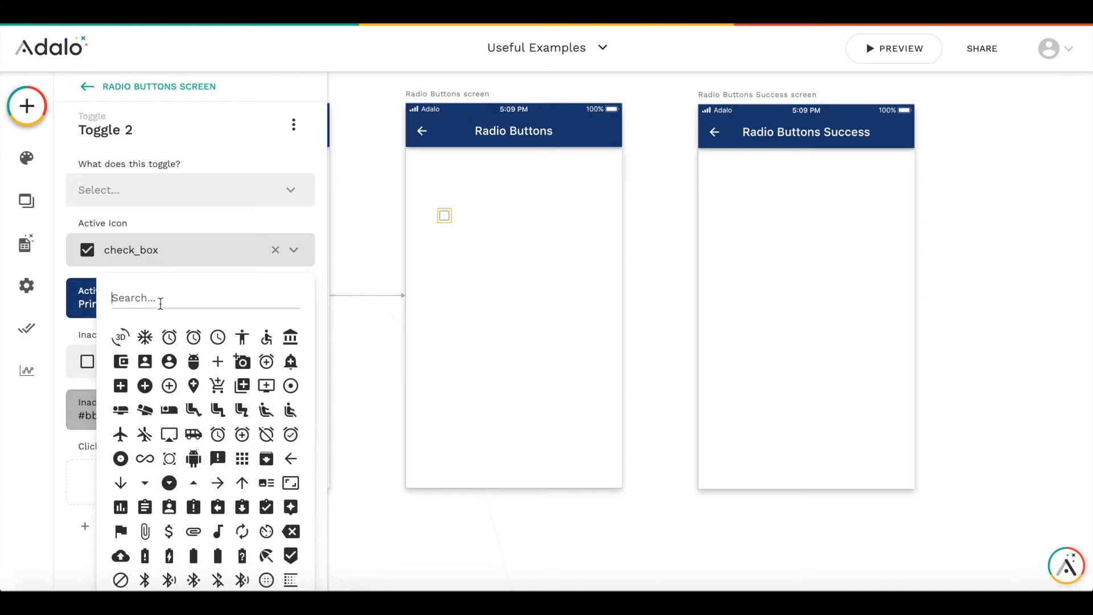
{"action": "type", "text": "radio"}
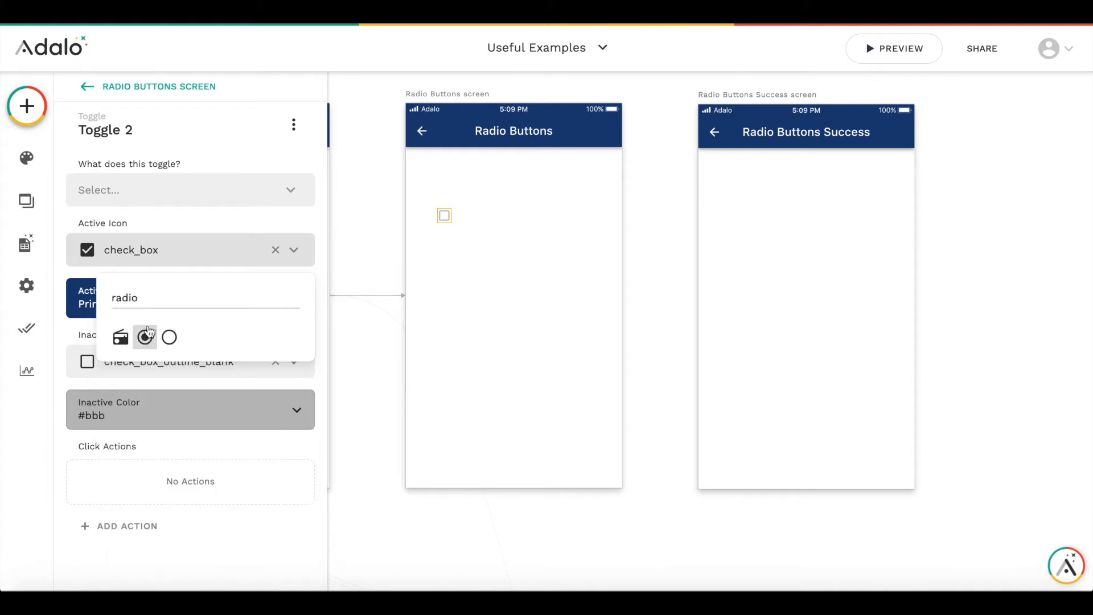
{"action": "left_click", "coordinate": [144, 335]}
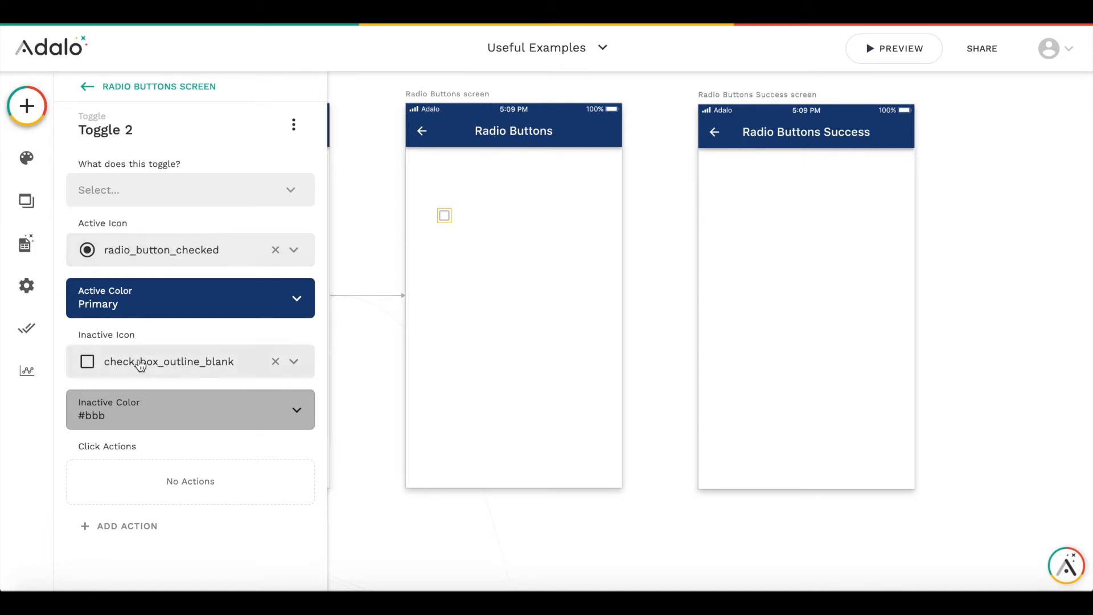
{"action": "left_click", "coordinate": [157, 368]}
{"action": "type", "text": "radio"}
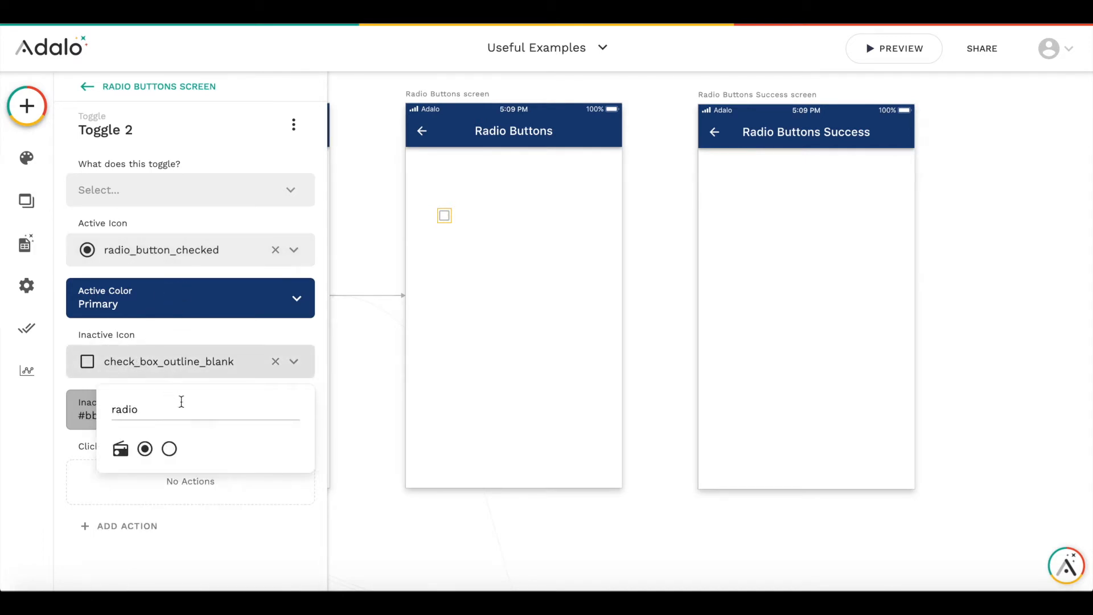
{"action": "left_click", "coordinate": [169, 449]}
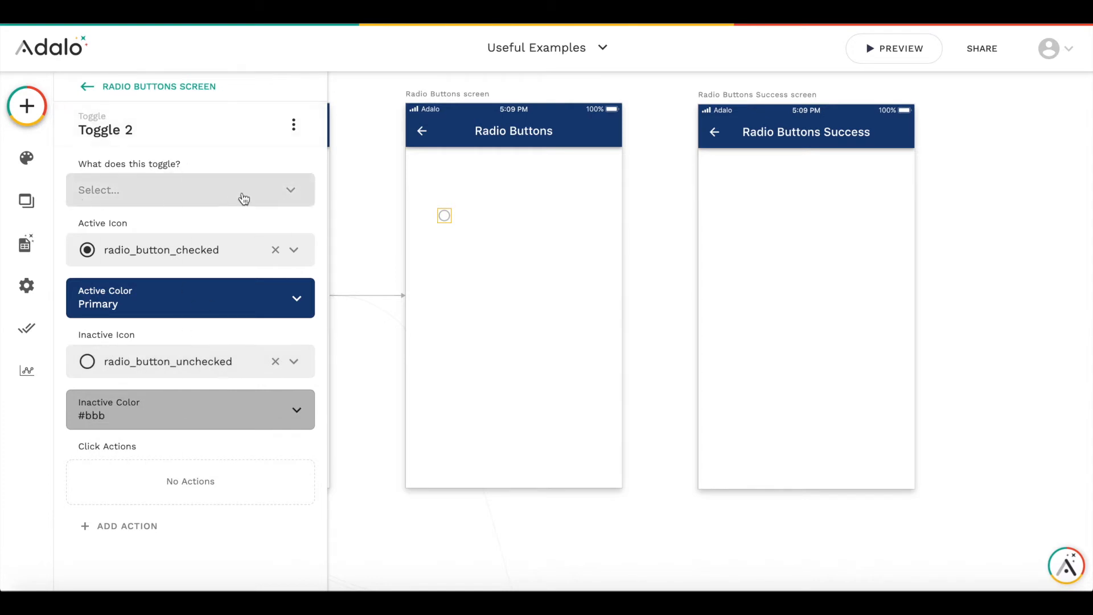
{"action": "left_click", "coordinate": [444, 215]}
{"action": "left_click_drag", "start_coordinate": [443, 216], "coordinate": [430, 214]}
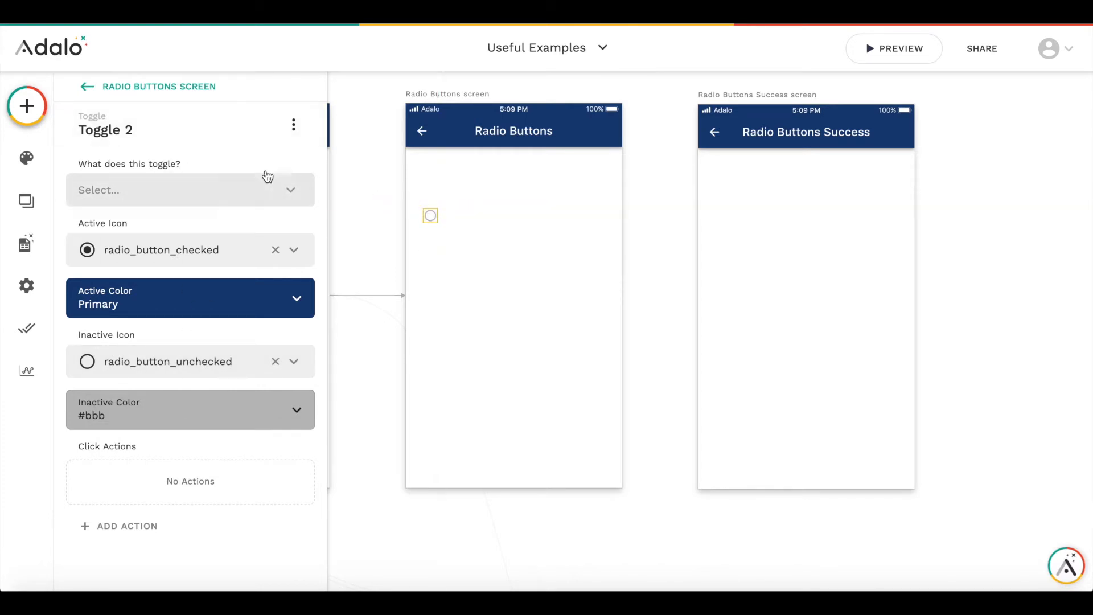
- Add a text component above the toggle reading "What is your favorite drink?"
{"action": "left_click", "coordinate": [44, 107]}
{"action": "left_click_drag", "start_coordinate": [163, 307], "coordinate": [474, 182]}
{"action": "left_click", "coordinate": [459, 178]}
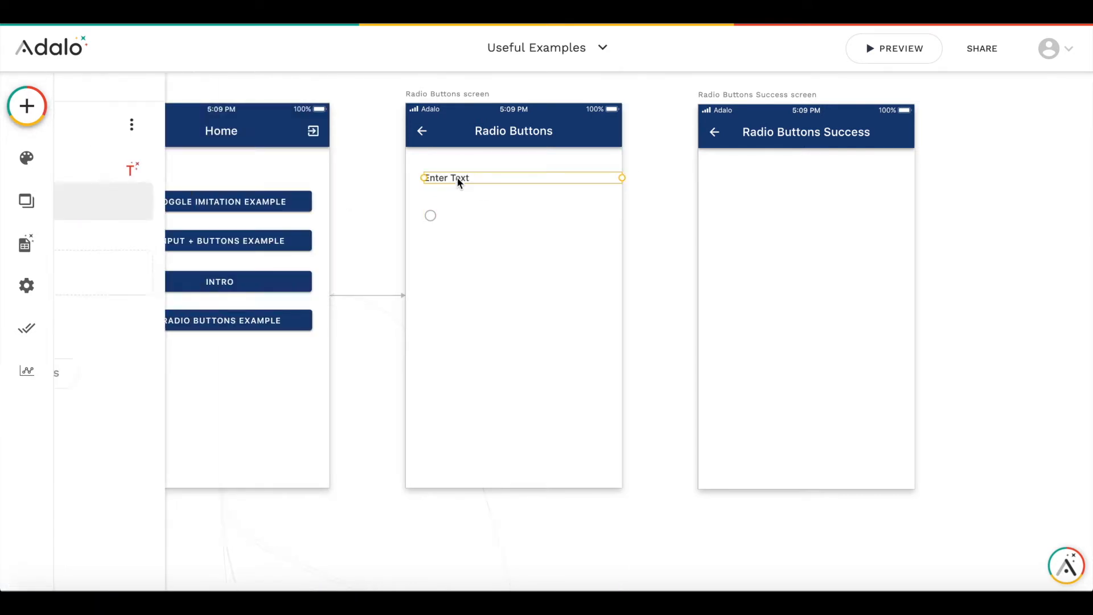
{"action": "triple_click", "coordinate": [139, 202]}
{"action": "type", "text": "What is your favorit"}
{"action": "key", "text": "BackSpace"}
{"action": "type", "text": "e "}
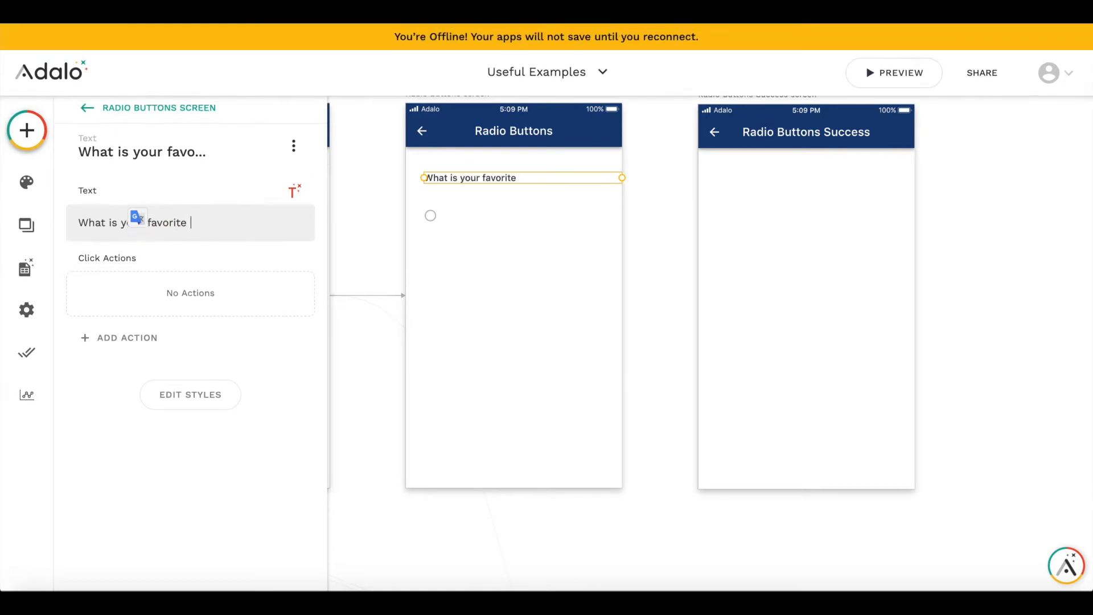
{"action": "type", "text": "drink?"}
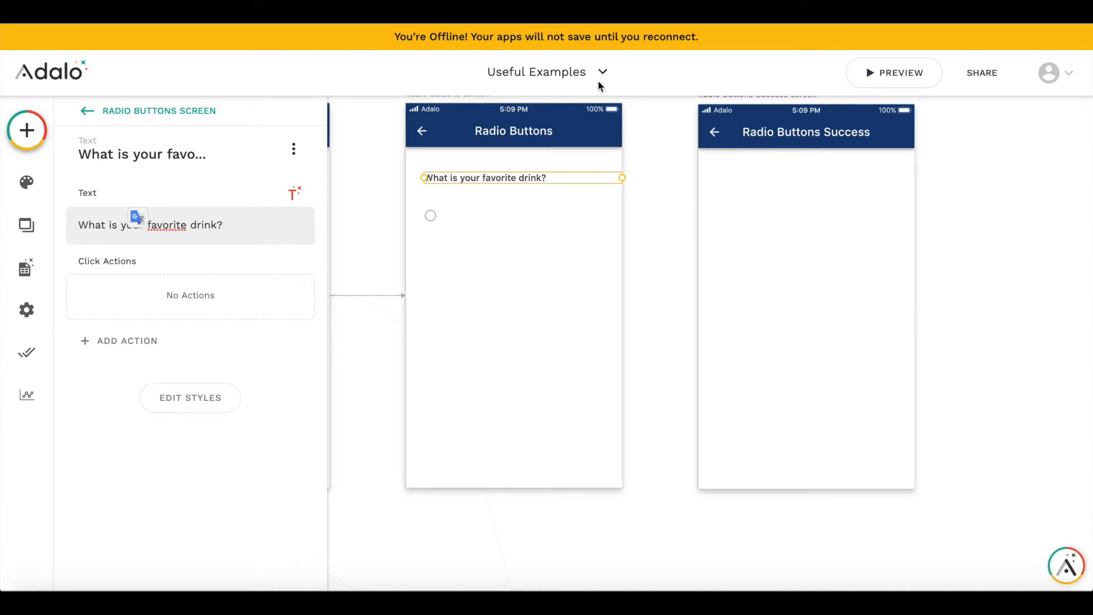
- Narrow the question text and duplicate it beside the toggle, relabeling the copy "Tea"
{"action": "left_click_drag", "start_coordinate": [621, 178], "coordinate": [603, 177]}
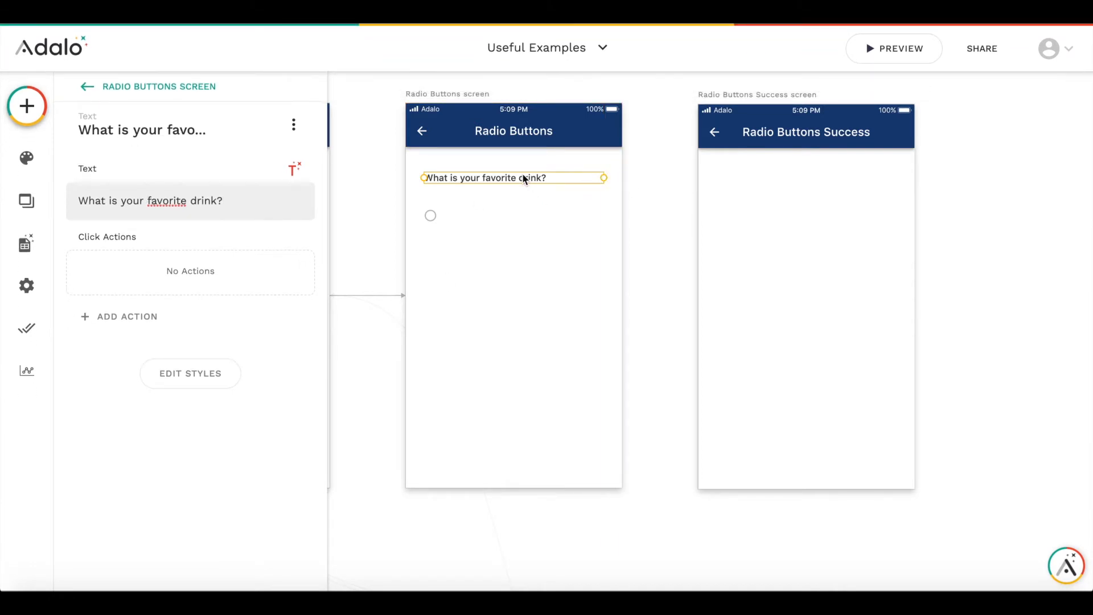
{"action": "left_click_drag", "start_coordinate": [523, 178], "coordinate": [549, 216]}
{"action": "triple_click", "coordinate": [150, 199]}
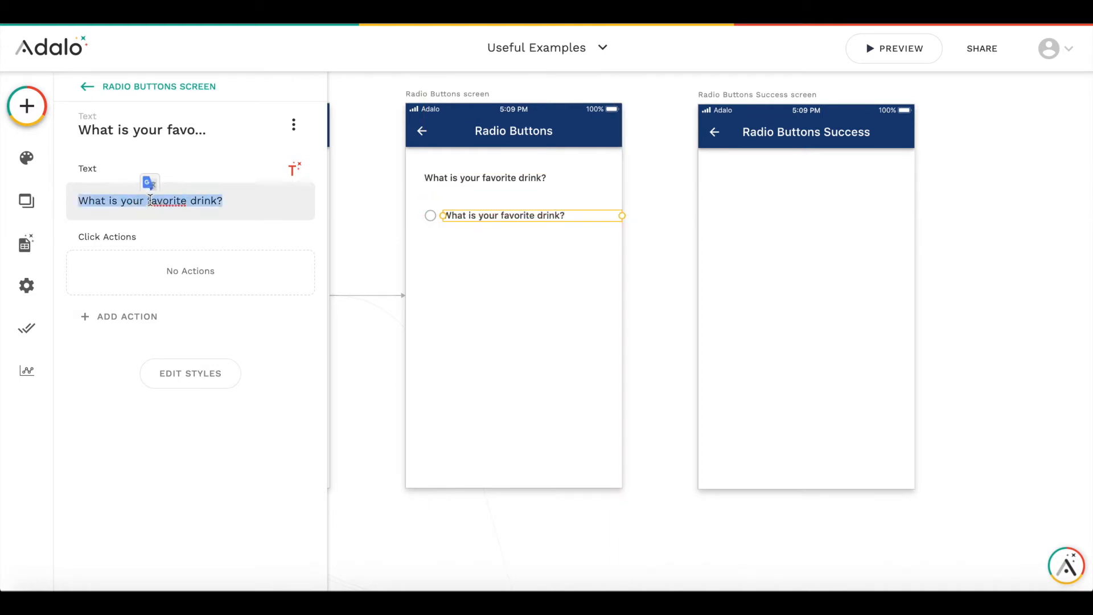
{"action": "type", "text": "Tea"}
{"action": "left_click_drag", "start_coordinate": [620, 215], "coordinate": [595, 215]}
- Duplicate the Tea toggle and its label into a second row below and relabel it "Coffee"
{"action": "left_click", "coordinate": [429, 216]}
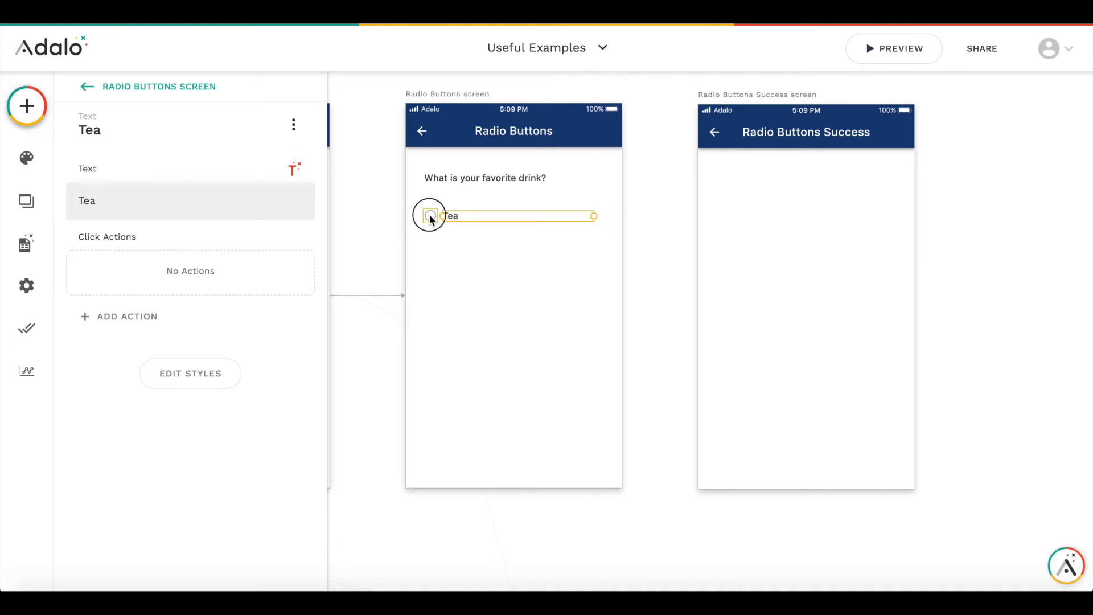
{"action": "left_click", "coordinate": [462, 216], "text": "shift"}
{"action": "left_click_drag", "start_coordinate": [462, 215], "coordinate": [433, 242]}
{"action": "left_click", "coordinate": [432, 219]}
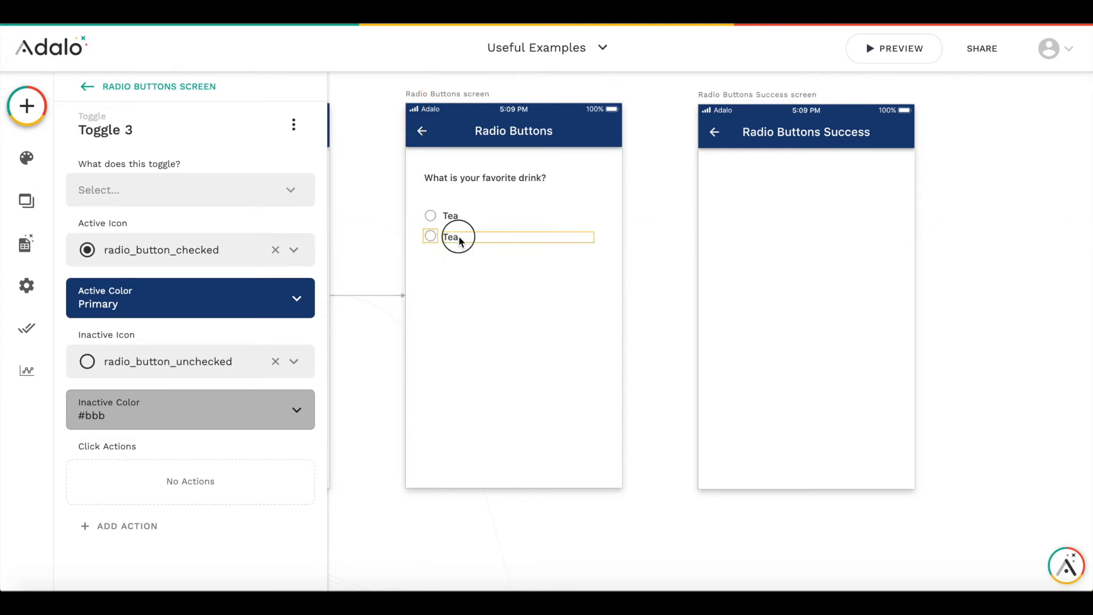
{"action": "left_click", "coordinate": [454, 236]}
{"action": "double_click", "coordinate": [178, 203]}
{"action": "type", "text": "Coffee"}
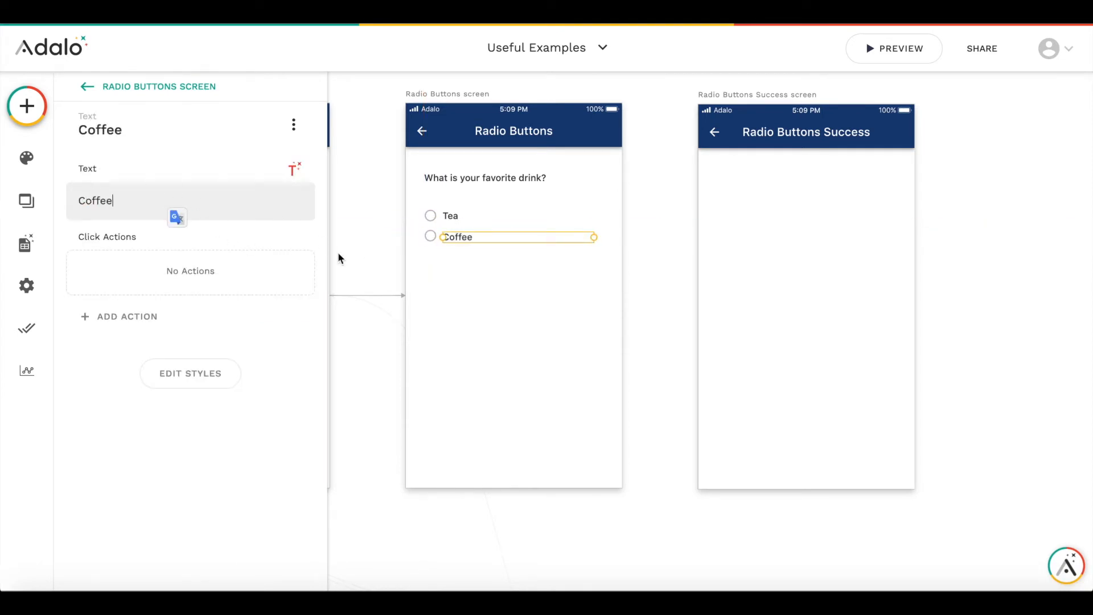
{"action": "left_click", "coordinate": [467, 271]}
- Duplicate the Coffee toggle and label into a third row below and relabel it "Water"
{"action": "left_click", "coordinate": [428, 238]}
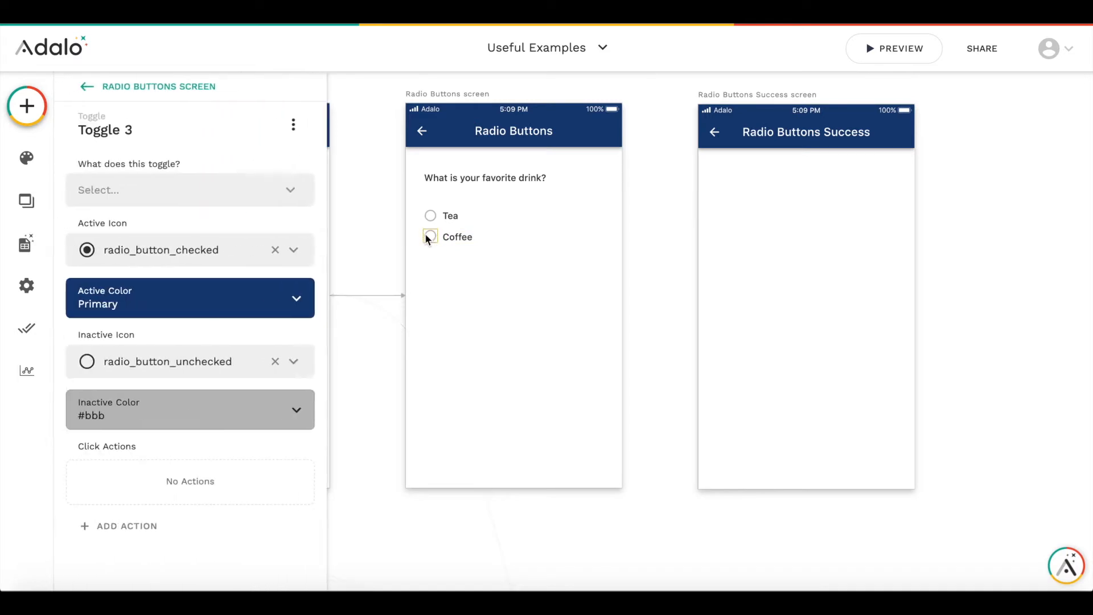
{"action": "key", "text": "ctrl+d"}
{"action": "left_click_drag", "start_coordinate": [434, 241], "coordinate": [454, 259]}
{"action": "left_click", "coordinate": [456, 238]}
{"action": "key", "text": "ctrl+d"}
{"action": "left_click", "coordinate": [431, 260]}
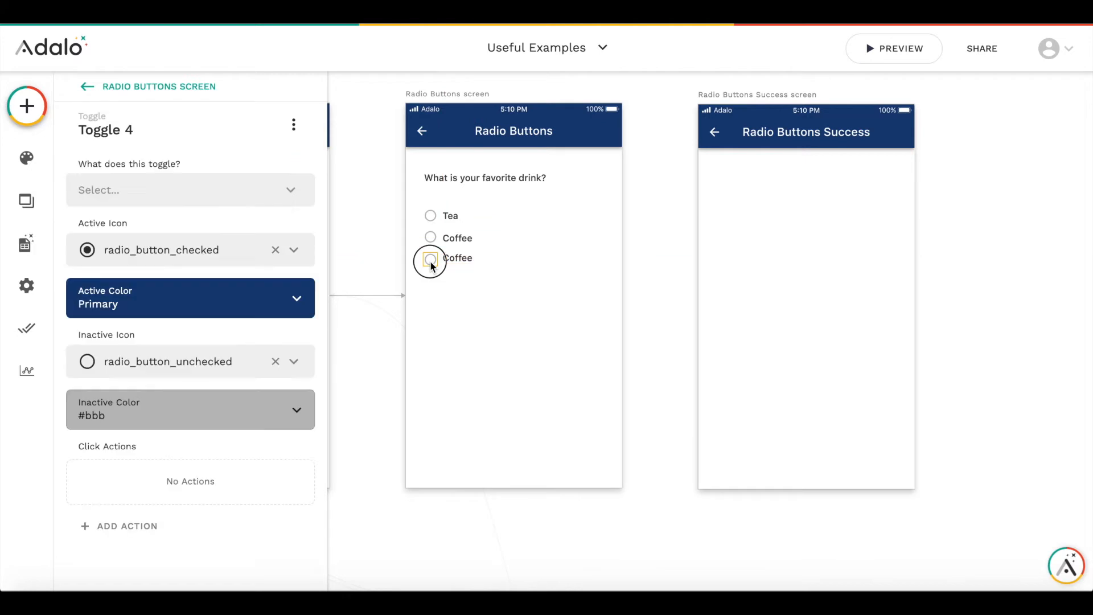
{"action": "left_click", "coordinate": [444, 258]}
{"action": "double_click", "coordinate": [171, 203]}
{"action": "type", "text": "Water"}
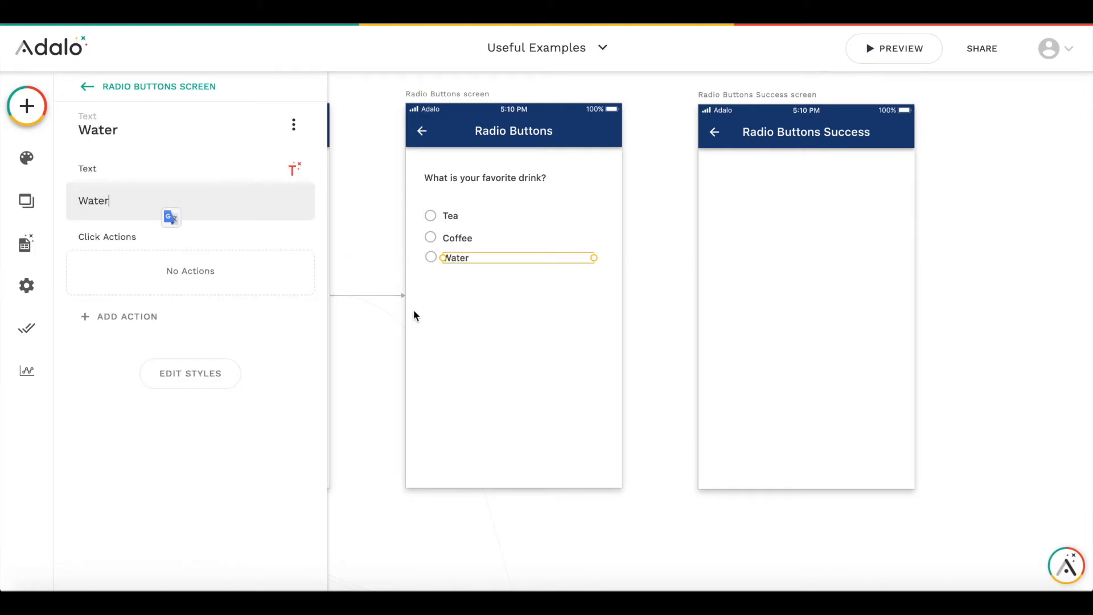
{"action": "left_click", "coordinate": [414, 315]}
- Add a button below the drink options with the text "Submit" and no icon
{"action": "left_click", "coordinate": [458, 239]}
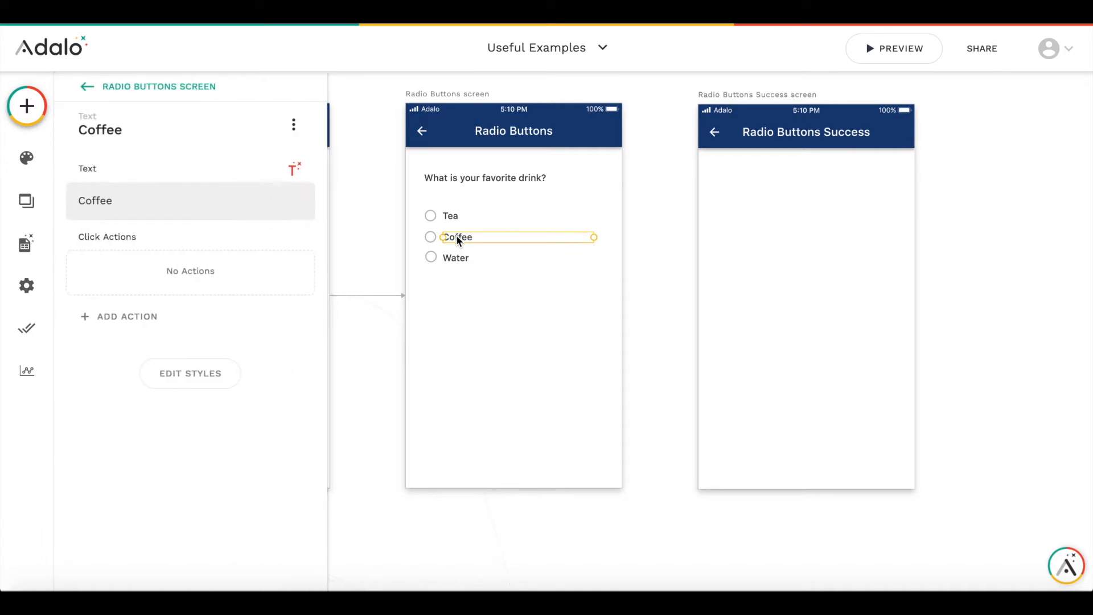
{"action": "left_click", "coordinate": [515, 336]}
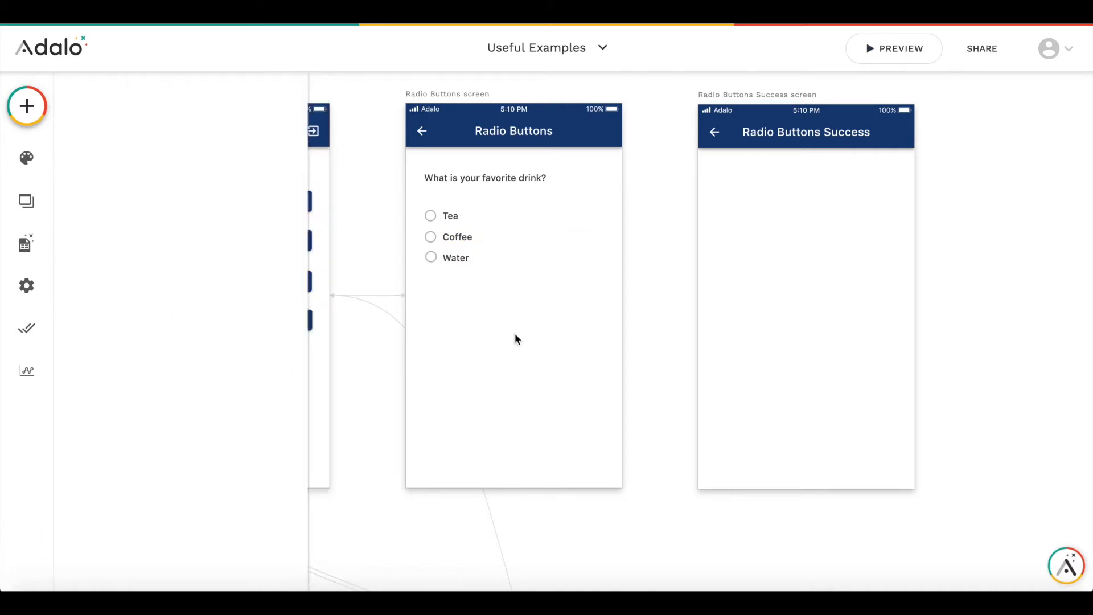
{"action": "left_click", "coordinate": [30, 105]}
{"action": "left_click_drag", "start_coordinate": [258, 285], "coordinate": [514, 335]}
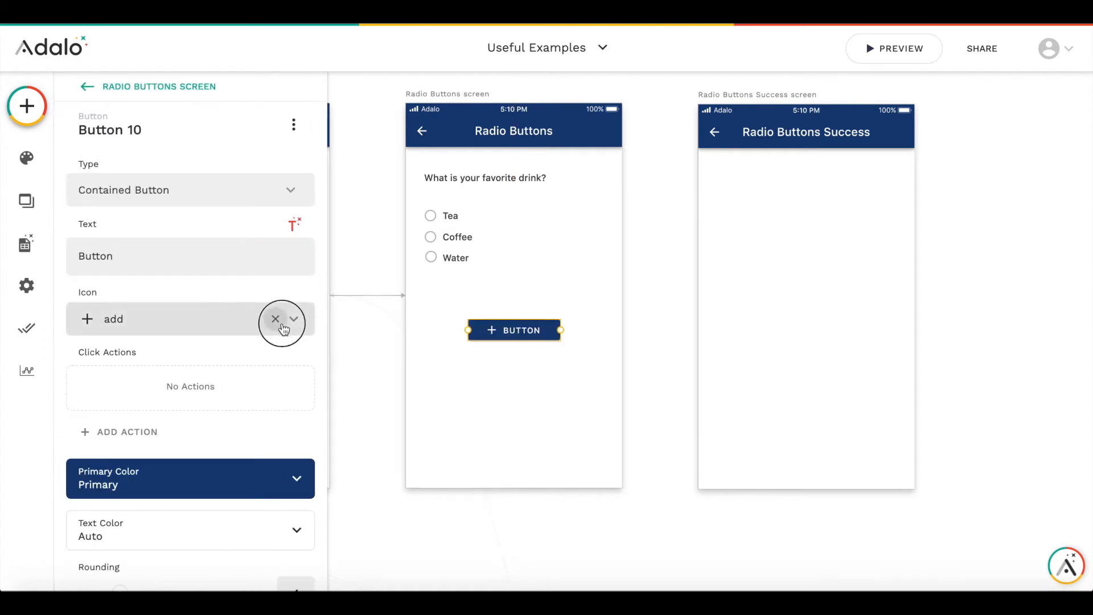
{"action": "double_click", "coordinate": [120, 255]}
{"action": "type", "text": "Submit"}
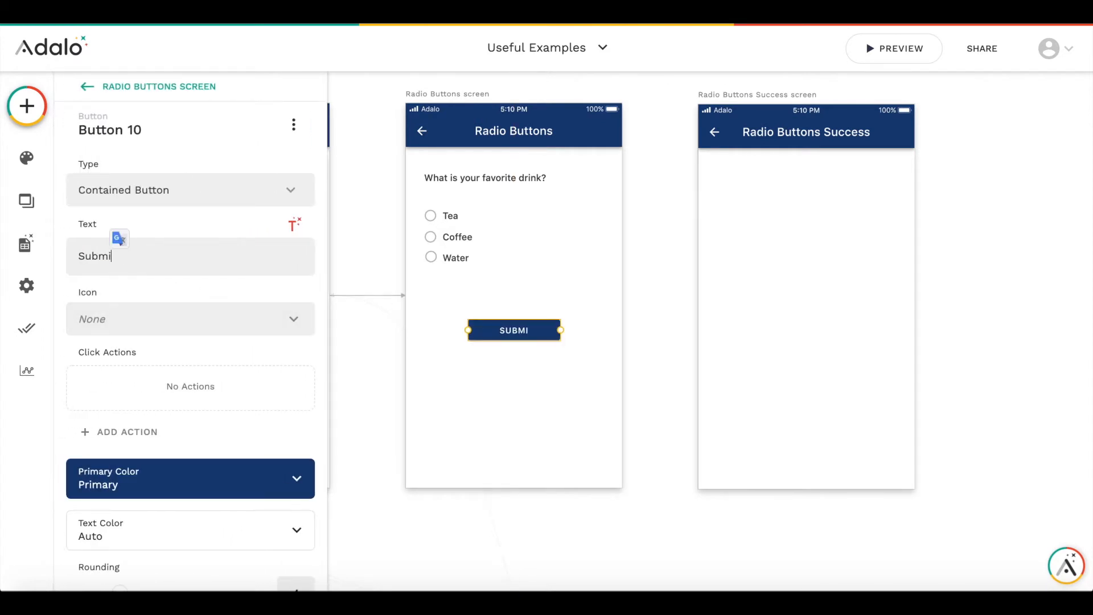
{"action": "left_click", "coordinate": [390, 173]}
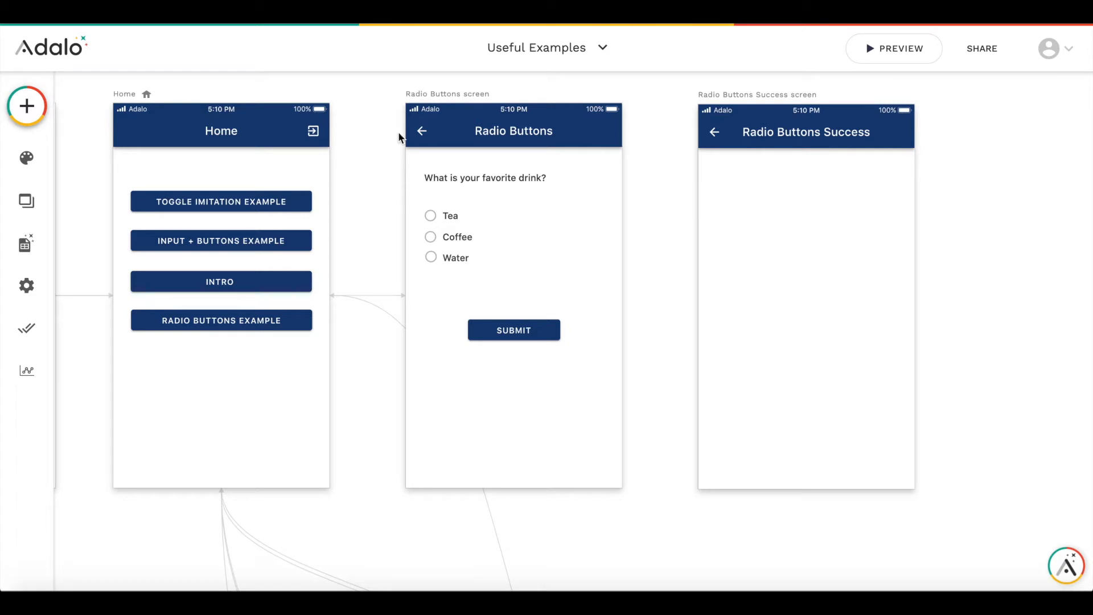
- Delete the existing Update User action that runs when a user visits the Radio Buttons screen
{"action": "left_click", "coordinate": [444, 94]}
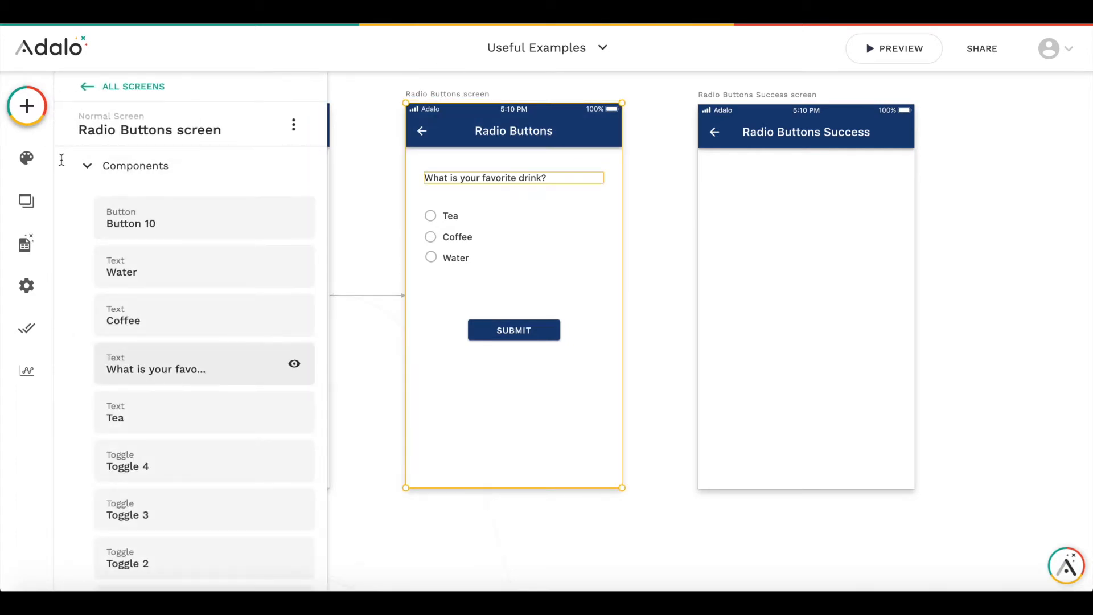
{"action": "left_click", "coordinate": [87, 167]}
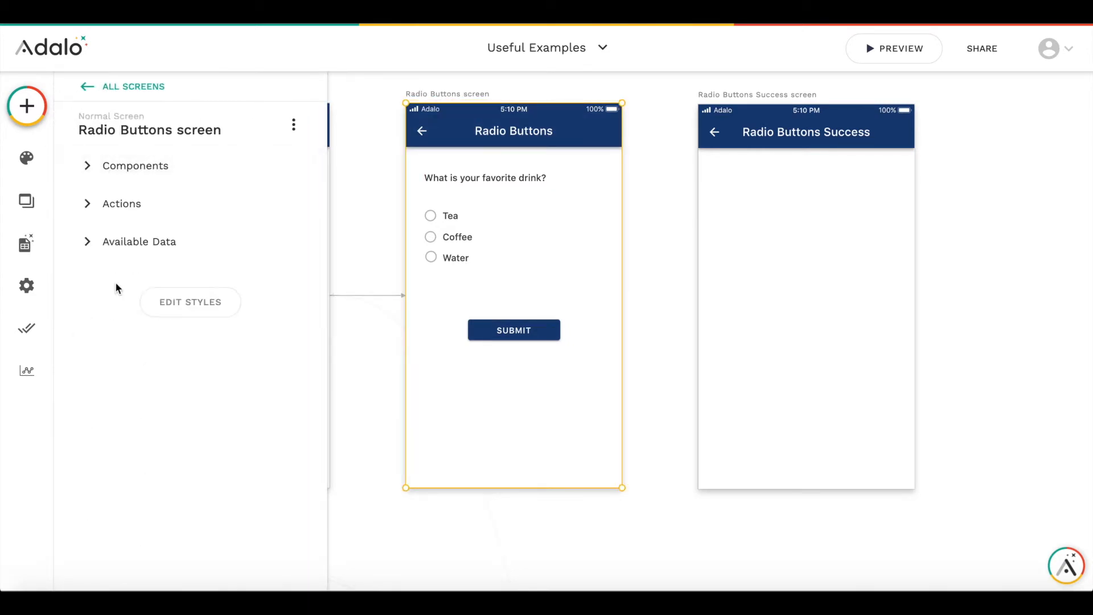
{"action": "left_click", "coordinate": [118, 213]}
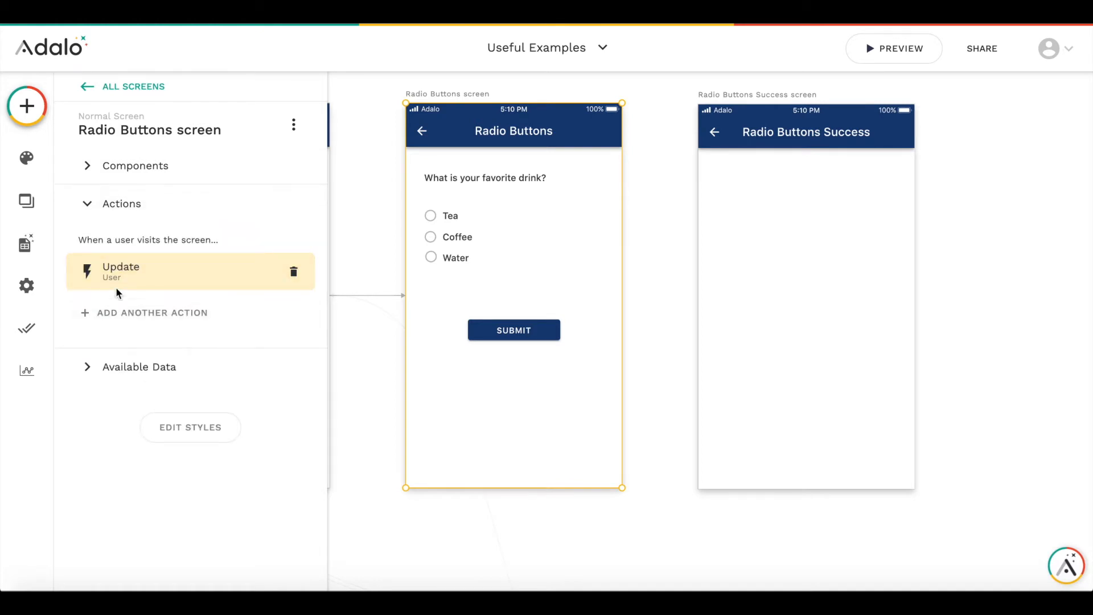
{"action": "left_click", "coordinate": [293, 273]}
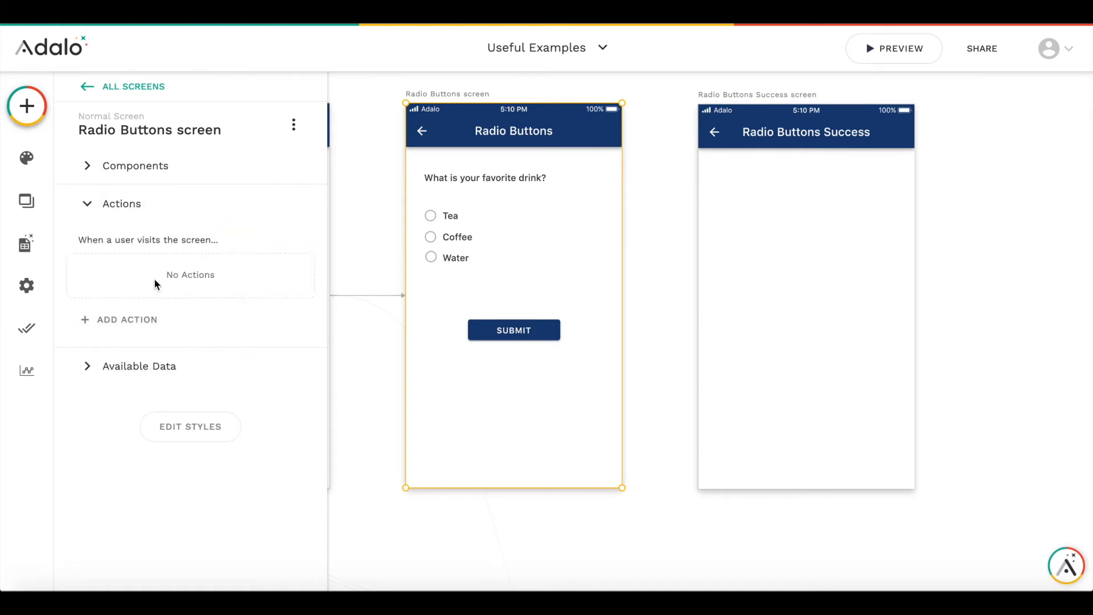
- Add a screen-visit action updating the logged-in user with TMPTea, TMPCoffee and TMPWater all set to False
{"action": "left_click", "coordinate": [137, 319]}
{"action": "mouse_move", "coordinate": [173, 102]}
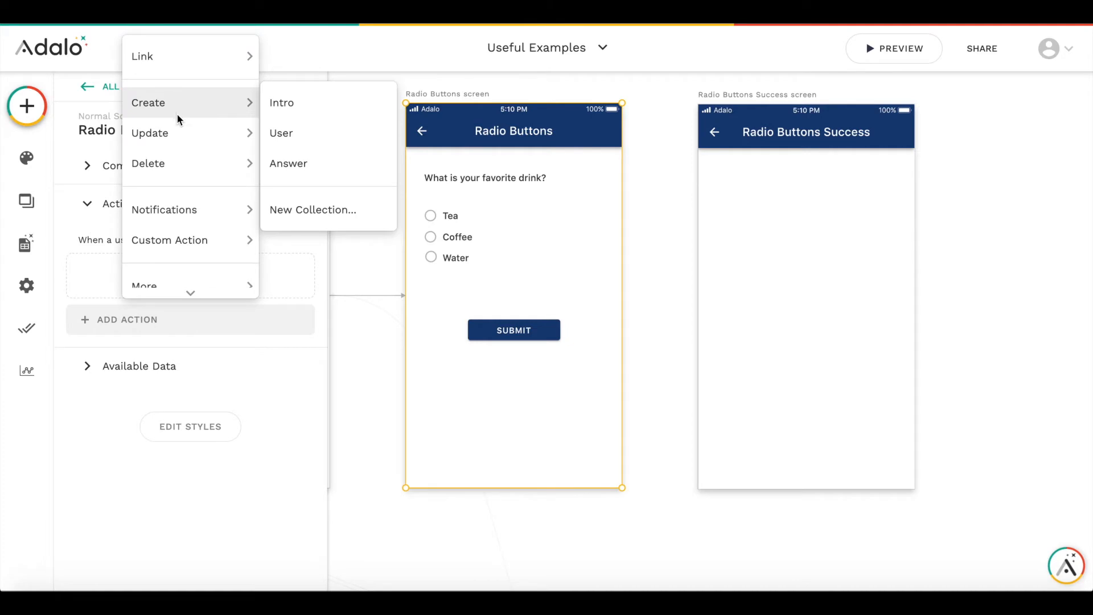
{"action": "mouse_move", "coordinate": [180, 124]}
{"action": "left_click", "coordinate": [329, 138]}
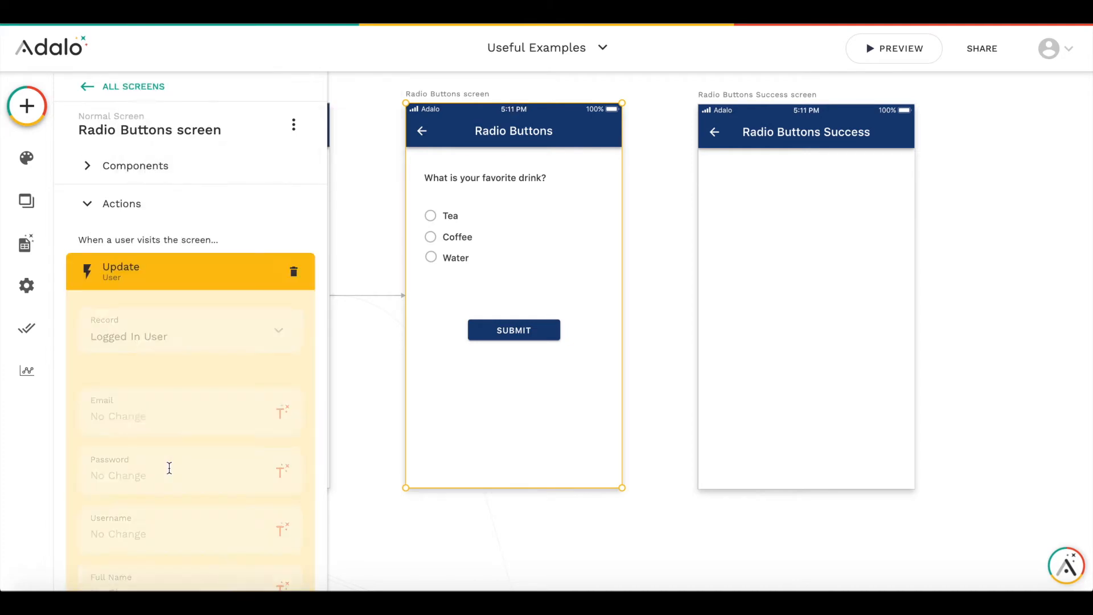
{"action": "left_click", "coordinate": [139, 238]}
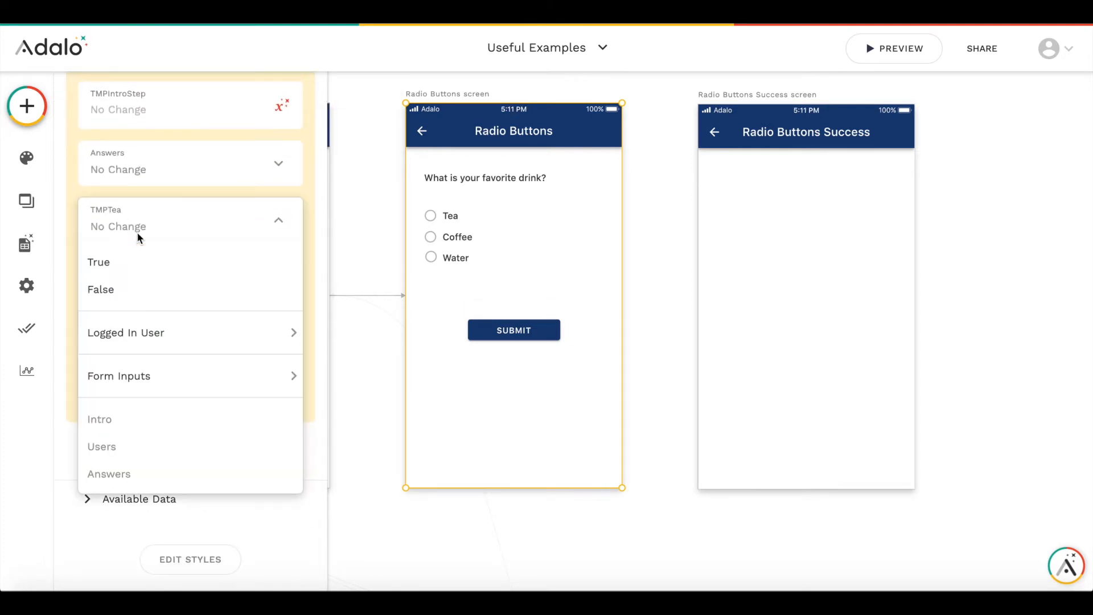
{"action": "left_click", "coordinate": [130, 288]}
{"action": "left_click", "coordinate": [134, 283]}
{"action": "left_click", "coordinate": [131, 348]}
{"action": "left_click", "coordinate": [141, 334]}
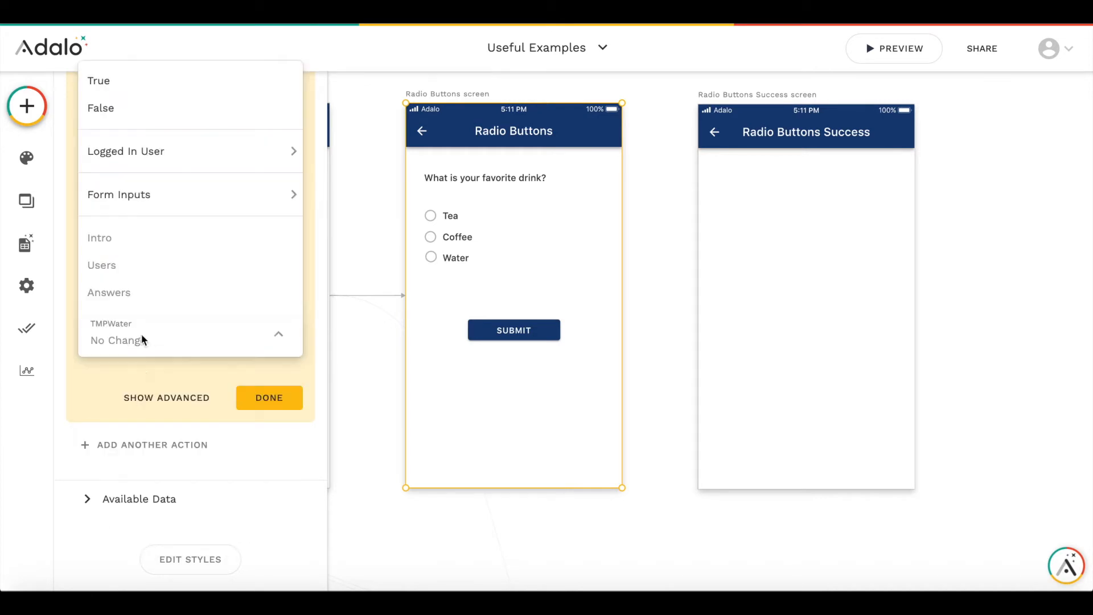
{"action": "left_click", "coordinate": [158, 121]}
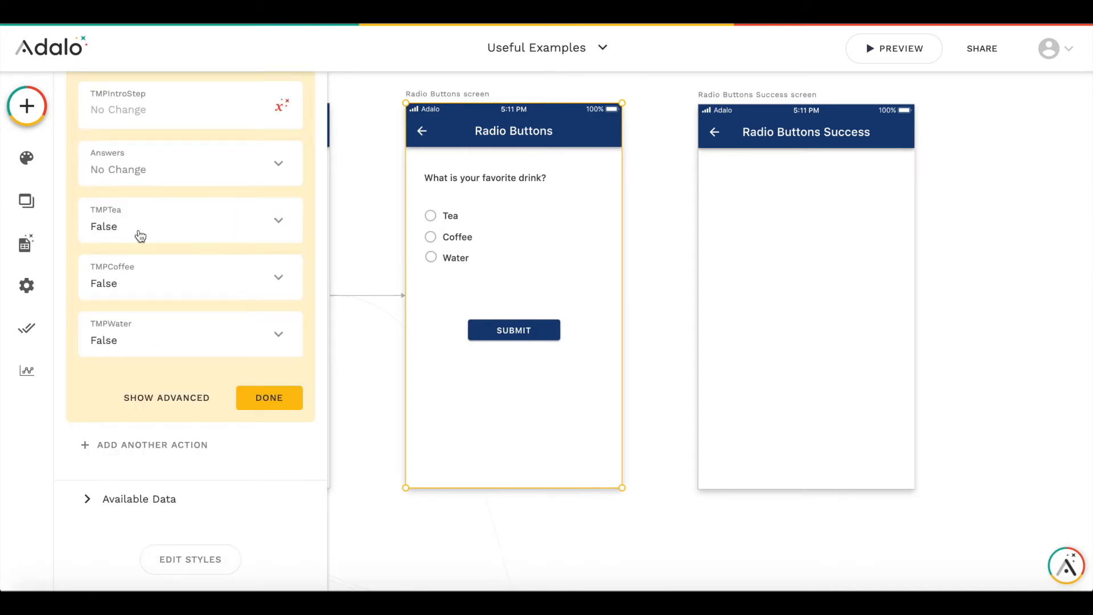
{"action": "left_click", "coordinate": [278, 401]}
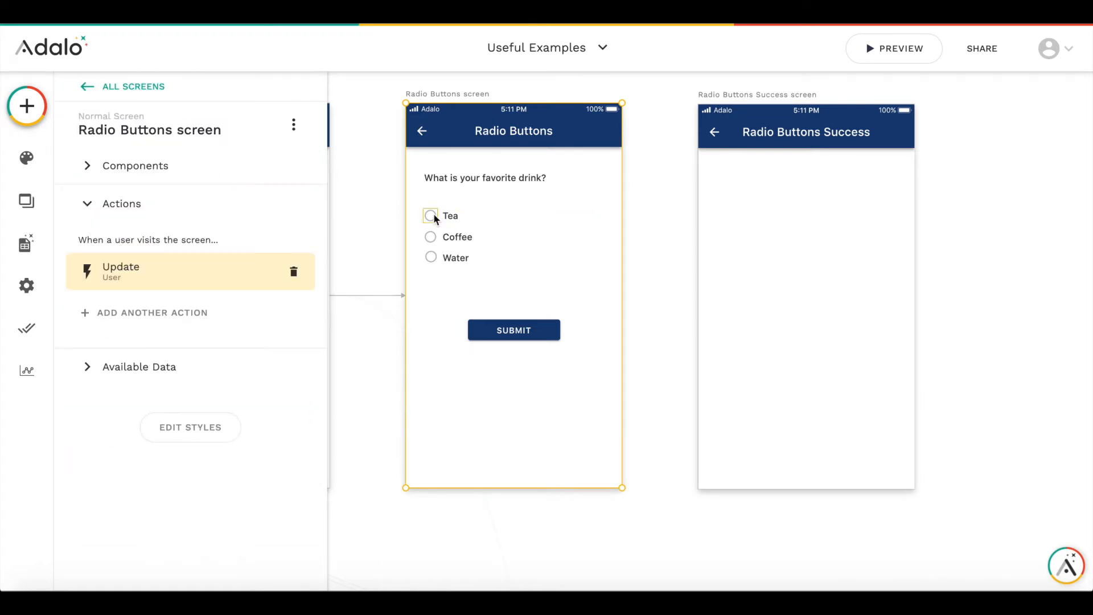
- Make the Tea toggle control the logged-in user's TMPTea property
{"action": "left_click", "coordinate": [431, 216]}
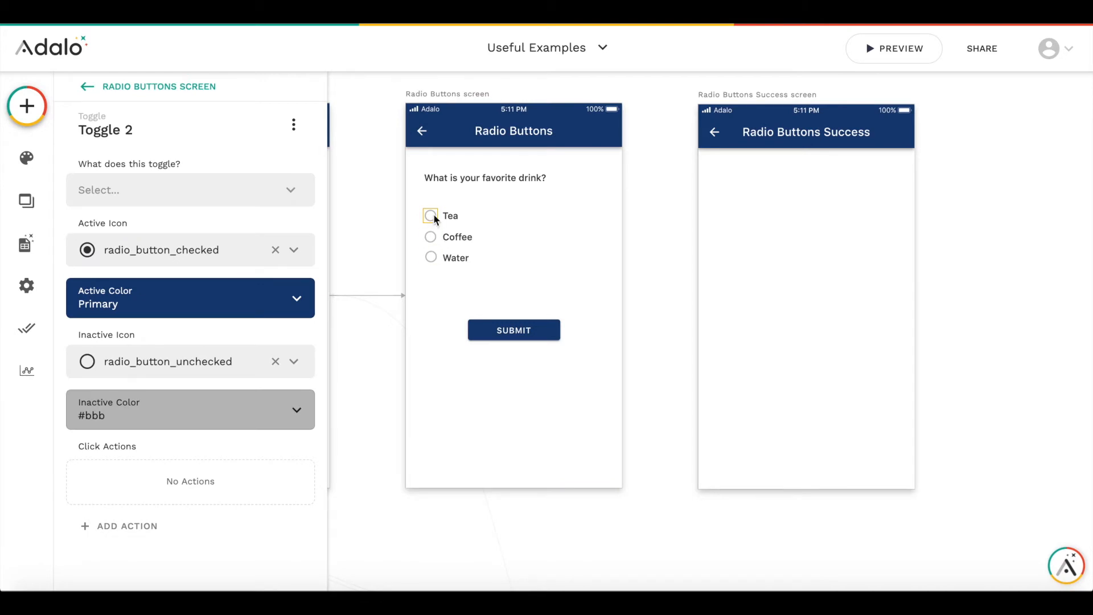
{"action": "left_click", "coordinate": [251, 195]}
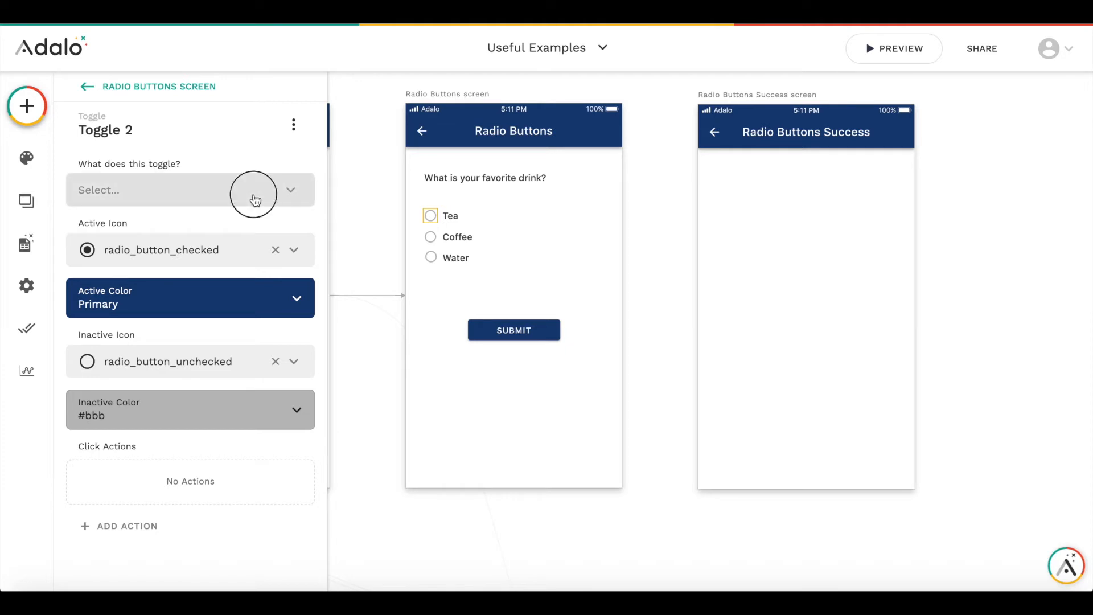
{"action": "mouse_move", "coordinate": [263, 226]}
{"action": "left_click", "coordinate": [344, 224]}
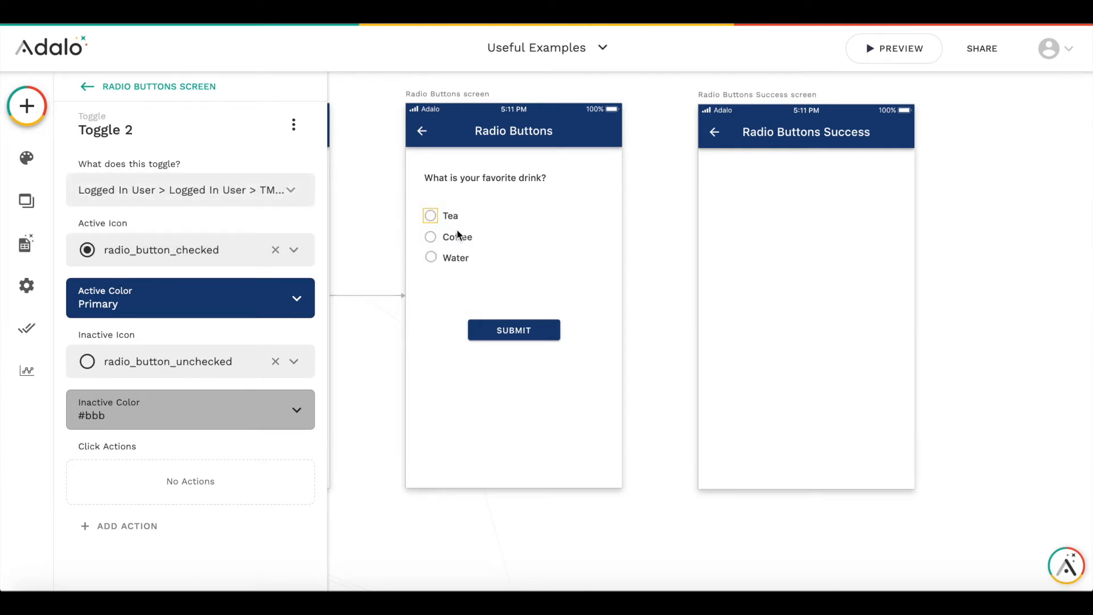
- Make the Coffee toggle control the logged-in user's TMPCoffee property
{"action": "left_click", "coordinate": [437, 239]}
{"action": "left_click", "coordinate": [288, 187]}
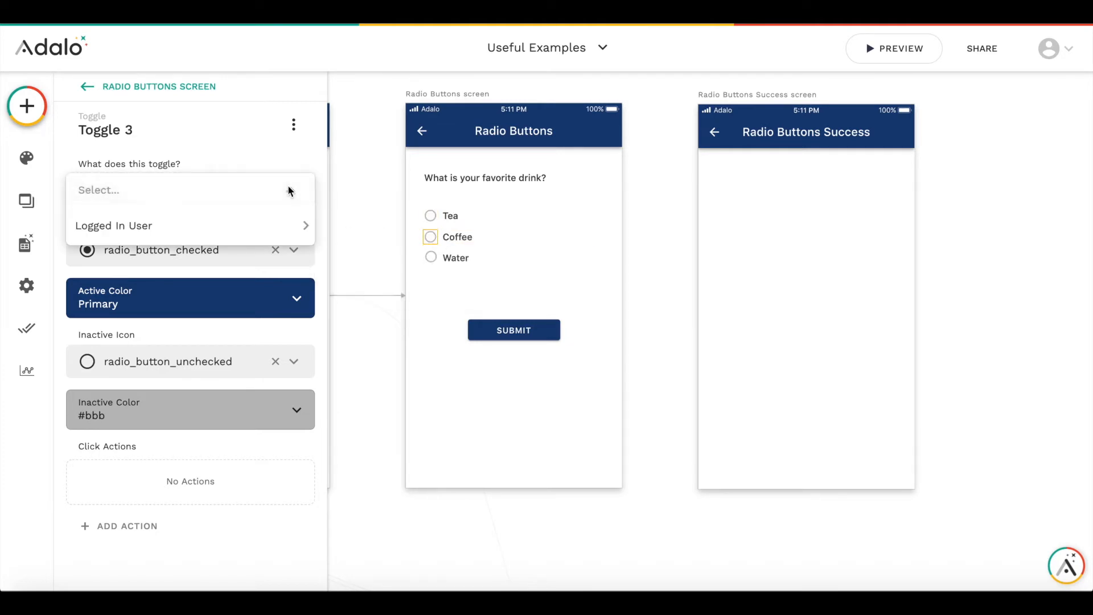
{"action": "mouse_move", "coordinate": [261, 228]}
{"action": "left_click", "coordinate": [350, 253]}
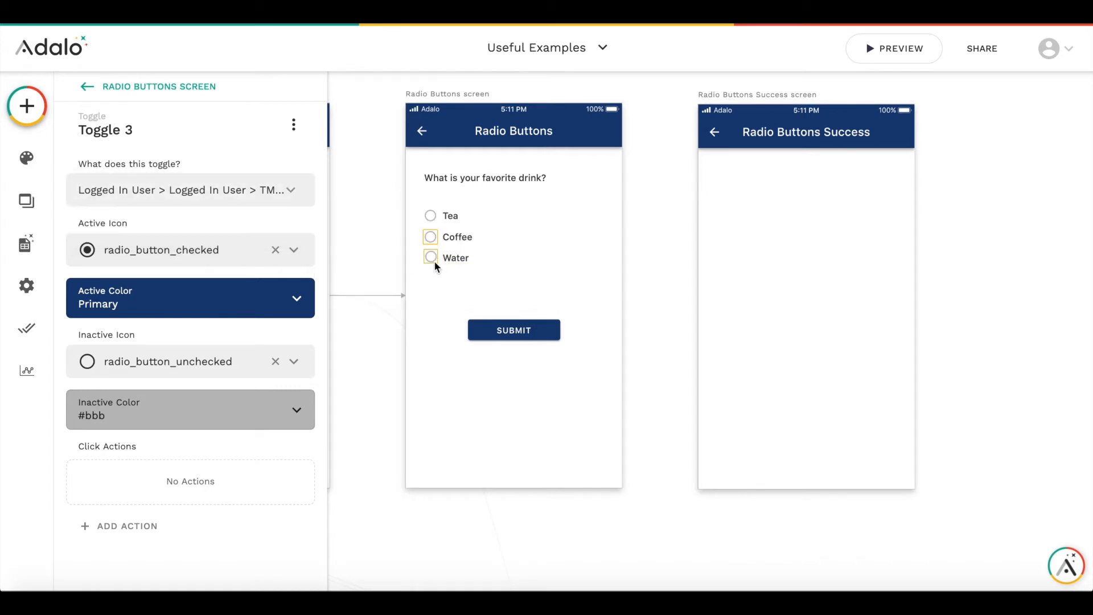
- Make the Water toggle control the logged-in user's TMPWater property
{"action": "left_click", "coordinate": [432, 259]}
{"action": "left_click", "coordinate": [279, 192]}
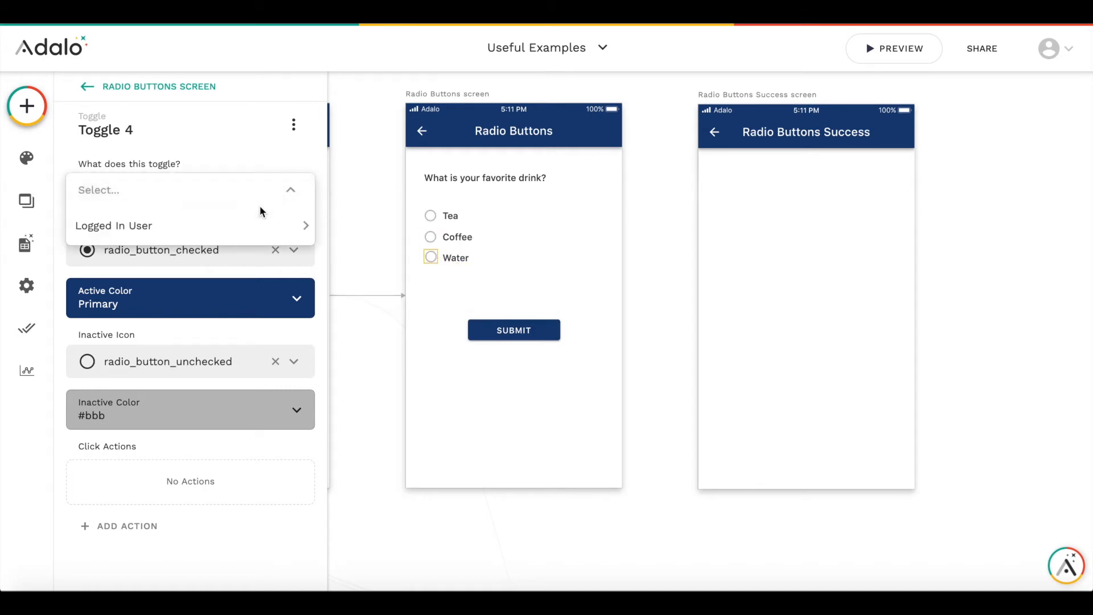
{"action": "mouse_move", "coordinate": [249, 223]}
{"action": "left_click", "coordinate": [342, 279]}
{"action": "left_click", "coordinate": [421, 320]}
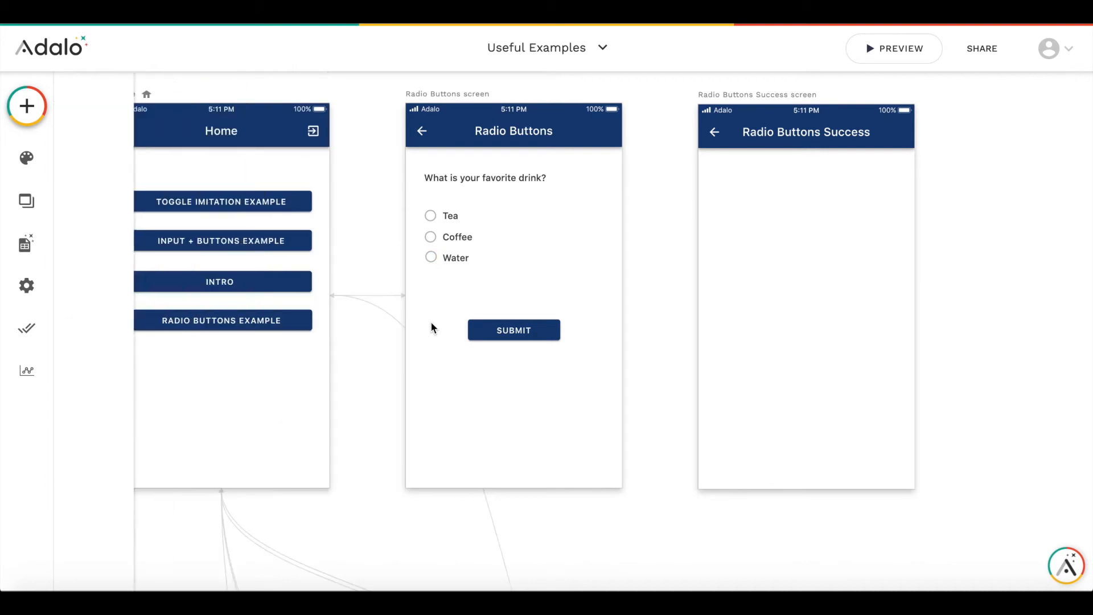
- Preview the app and try selecting the Tea, Coffee and Water options on the Radio Buttons screen
{"action": "left_click", "coordinate": [904, 55]}
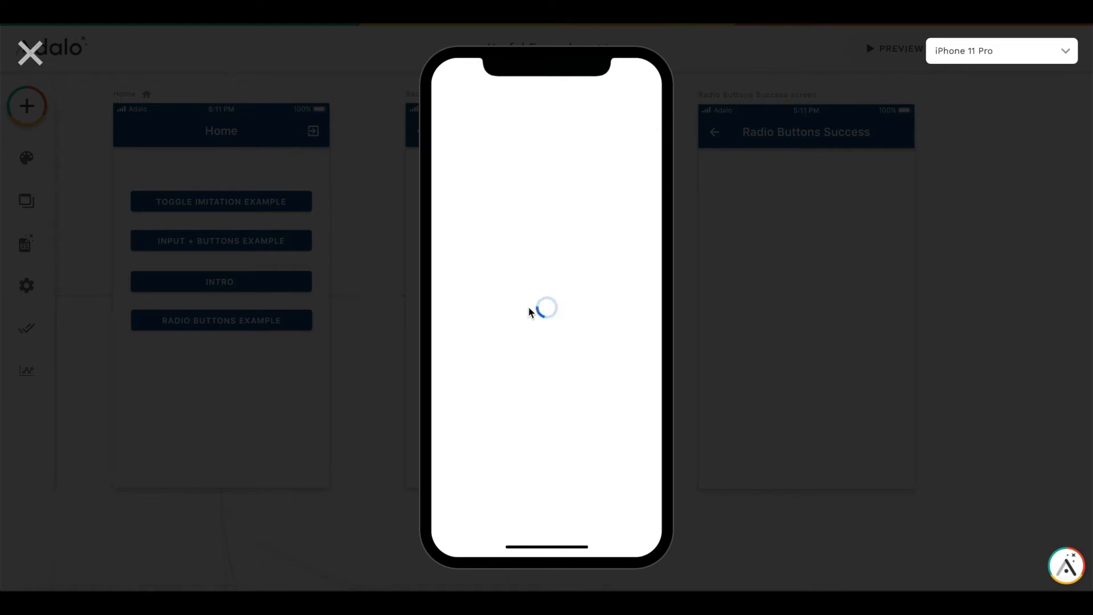
{"action": "left_click", "coordinate": [488, 302]}
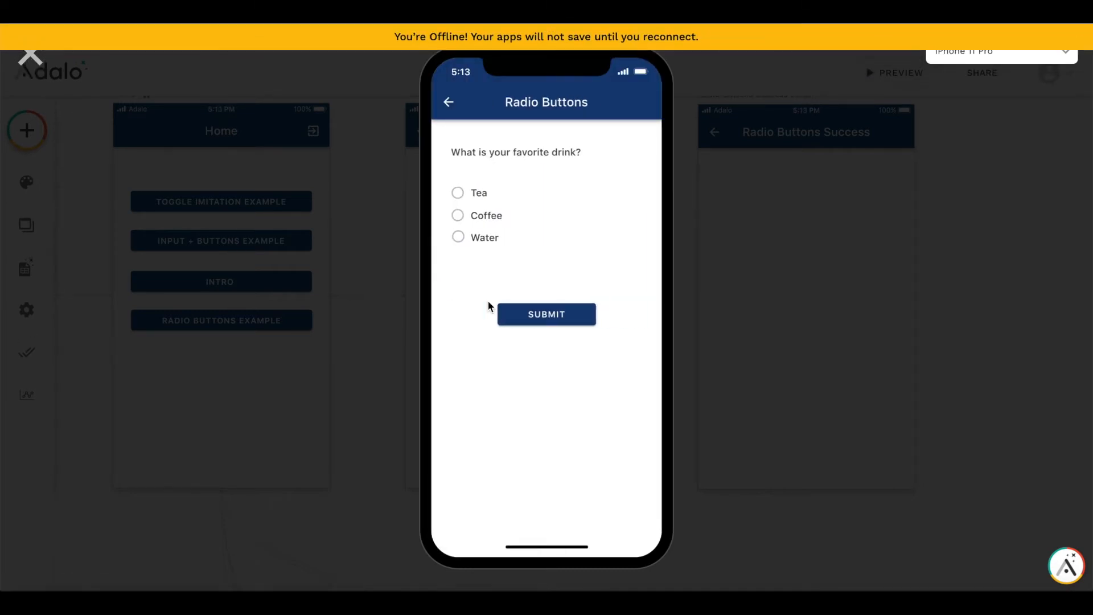
{"action": "left_click", "coordinate": [466, 198]}
{"action": "left_click", "coordinate": [461, 220]}
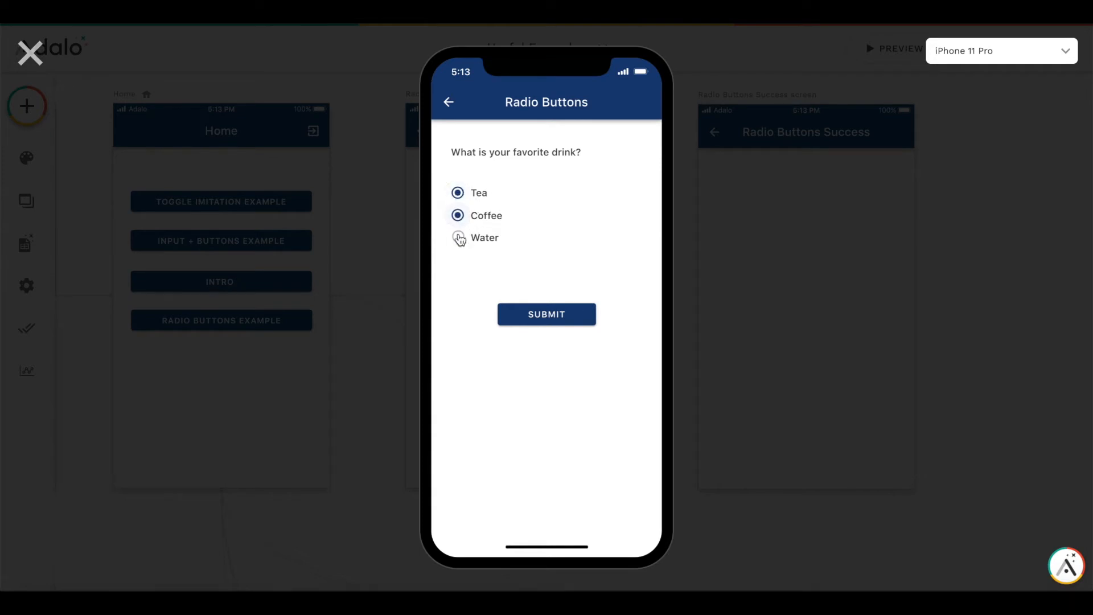
{"action": "left_click", "coordinate": [460, 242]}
{"action": "left_click", "coordinate": [457, 216]}
{"action": "left_click", "coordinate": [461, 243]}
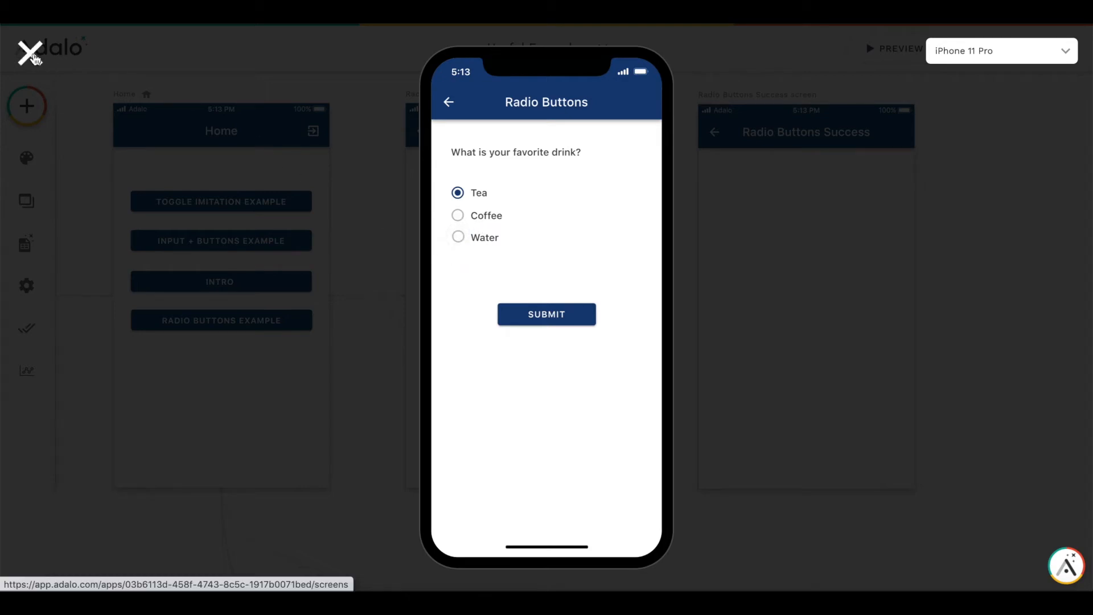
{"action": "left_click", "coordinate": [32, 54]}
- Give the Tea toggle an Update Logged In User action setting TMPTea to True, TMPCoffee to False and TMPWater to False
{"action": "left_click", "coordinate": [431, 256]}
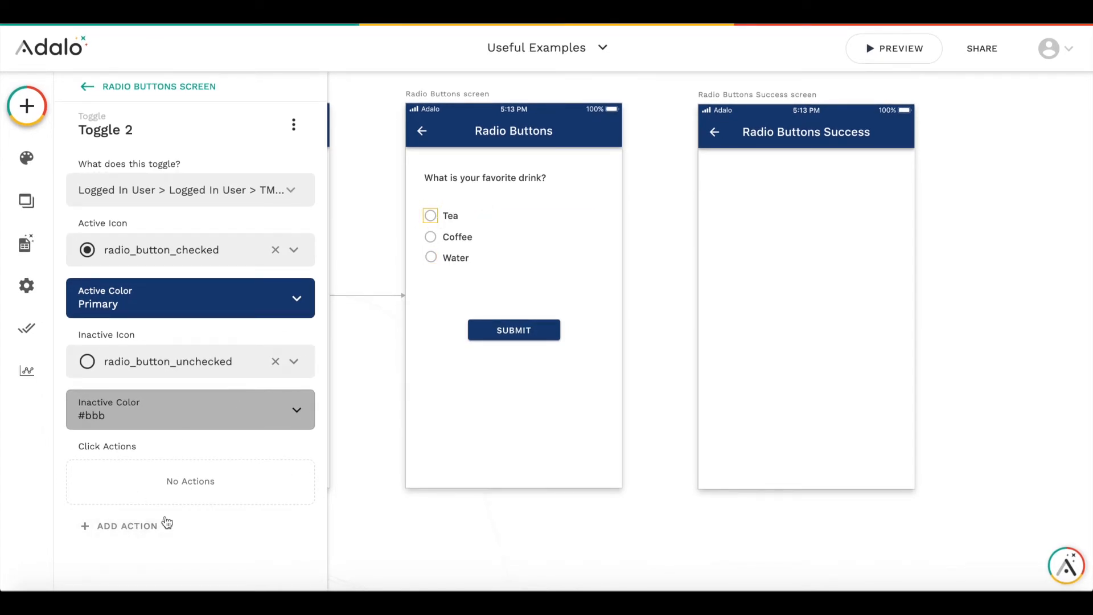
{"action": "left_click", "coordinate": [146, 524]}
{"action": "mouse_move", "coordinate": [192, 298]}
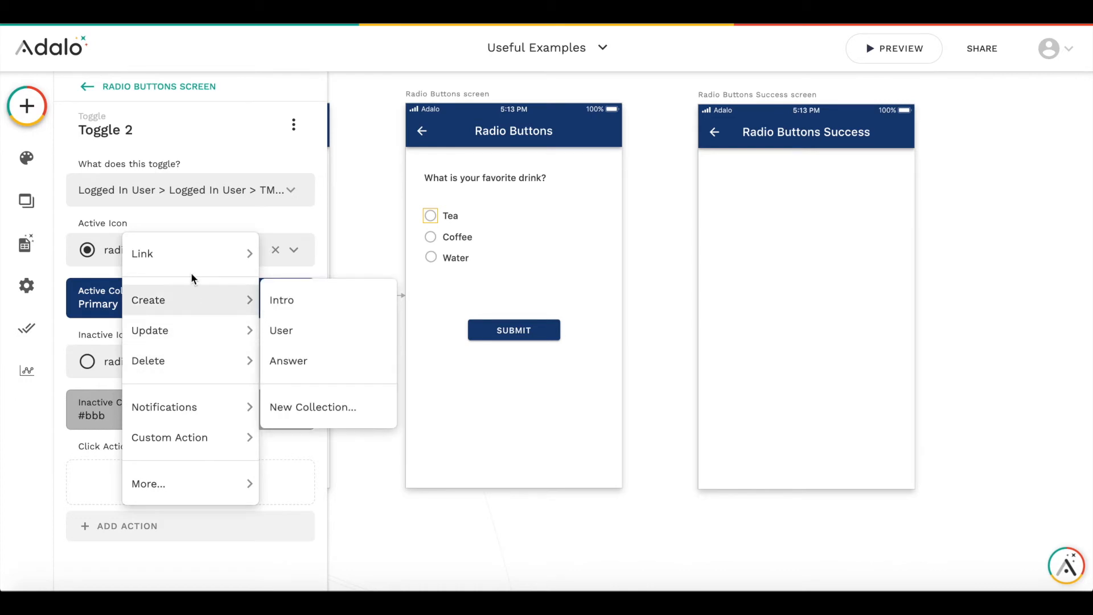
{"action": "mouse_move", "coordinate": [176, 333]}
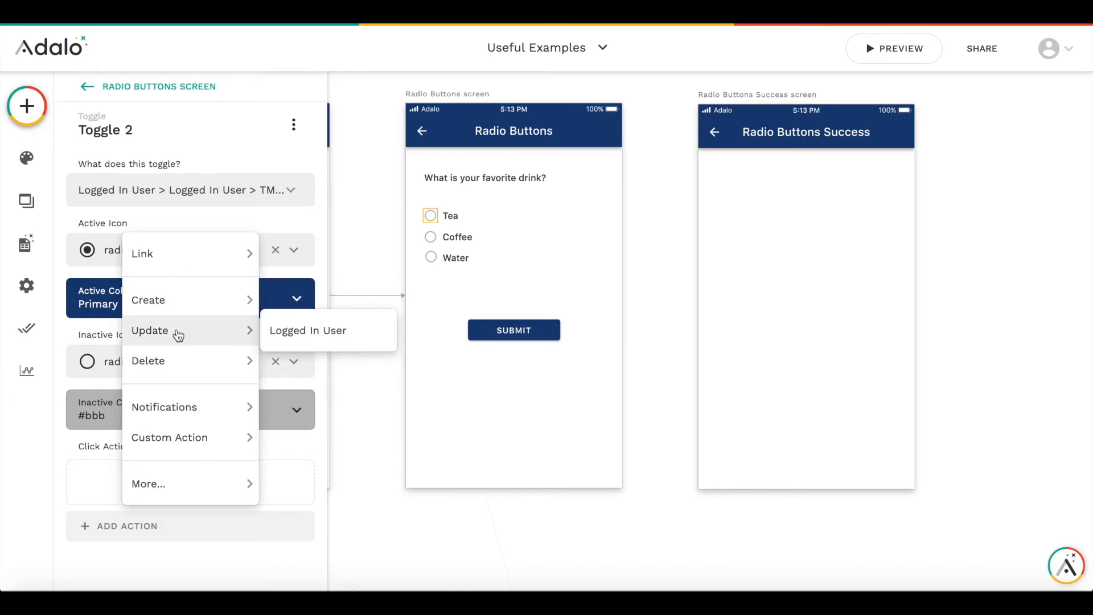
{"action": "left_click", "coordinate": [307, 330]}
{"action": "scroll", "coordinate": [225, 383], "scroll_direction": "down", "scroll_amount": 10}
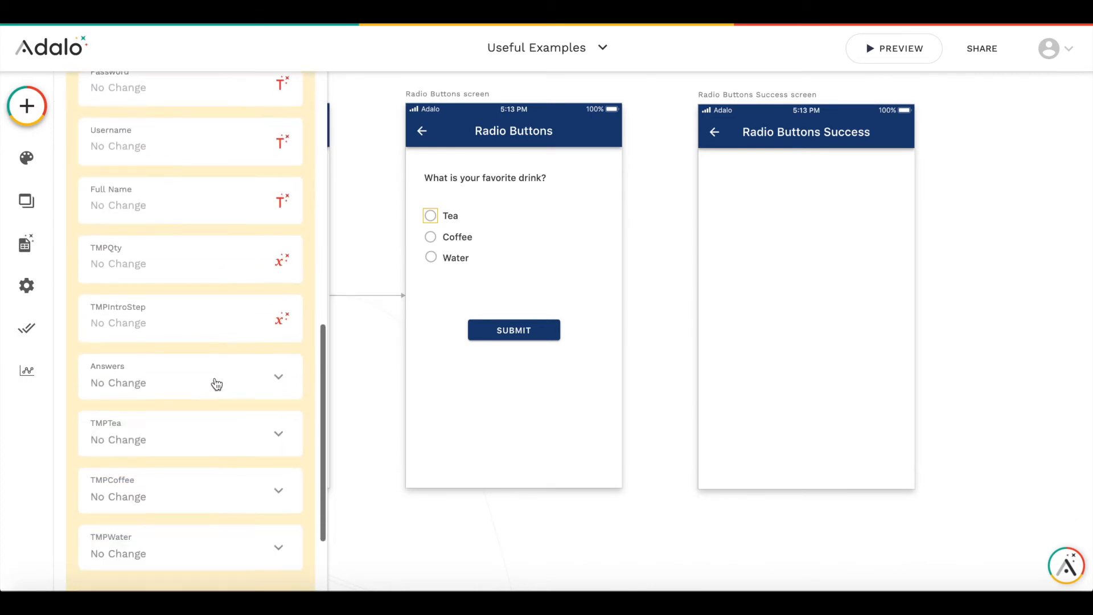
{"action": "left_click", "coordinate": [195, 327]}
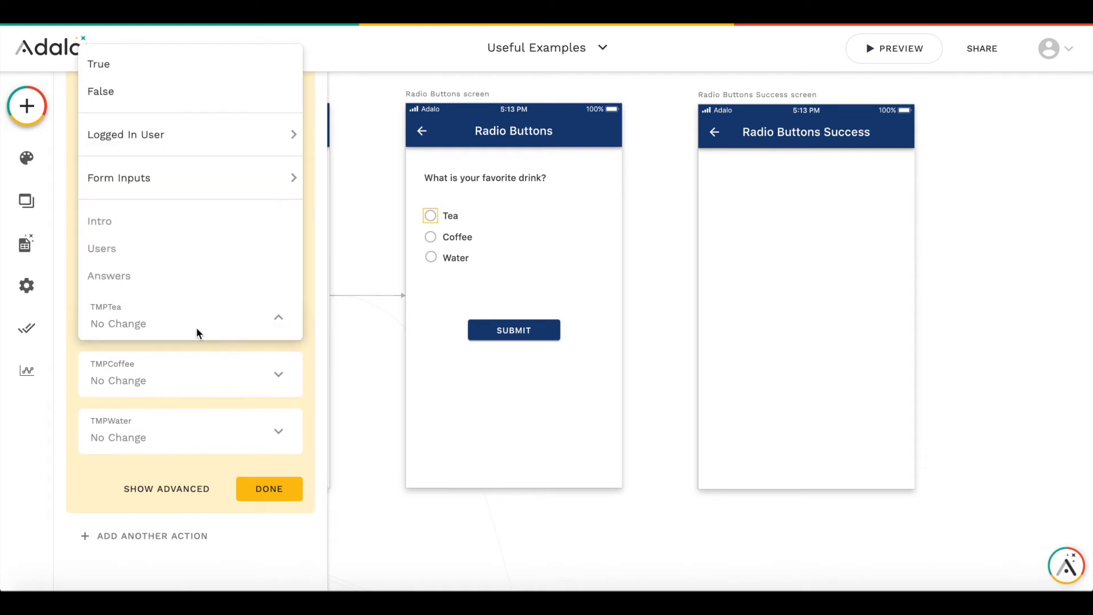
{"action": "left_click", "coordinate": [151, 64]}
{"action": "left_click", "coordinate": [155, 357]}
{"action": "left_click", "coordinate": [146, 148]}
{"action": "left_click", "coordinate": [181, 433]}
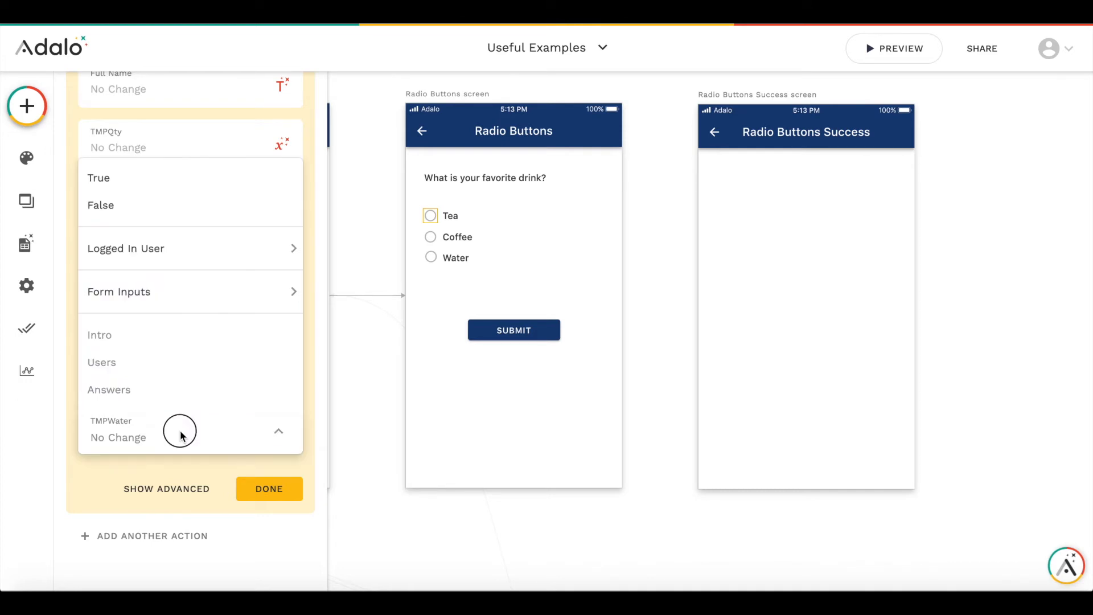
{"action": "left_click", "coordinate": [171, 206]}
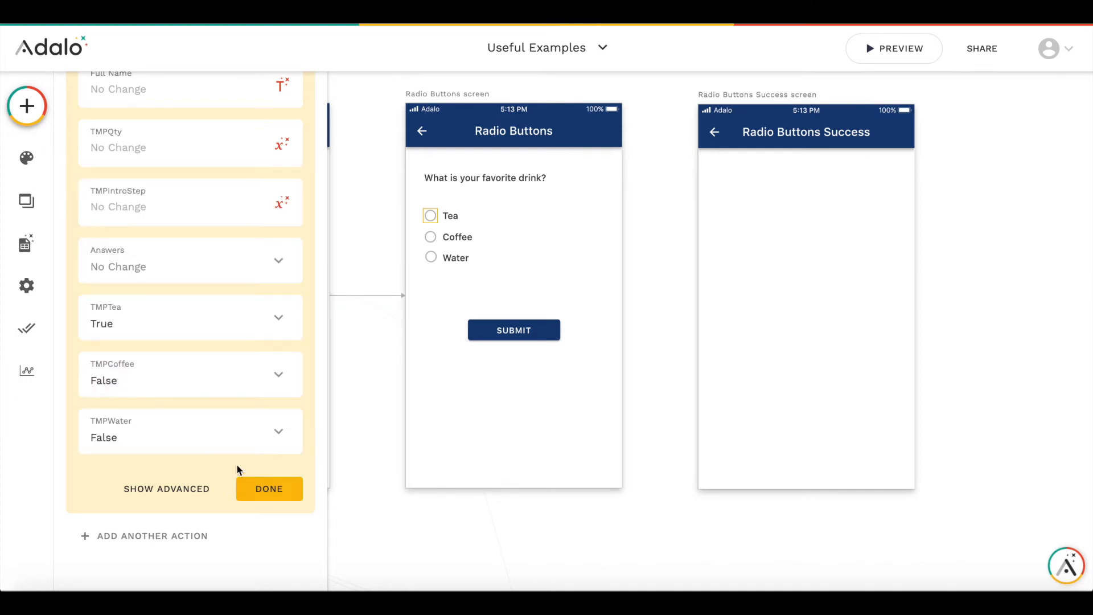
{"action": "left_click", "coordinate": [257, 488]}
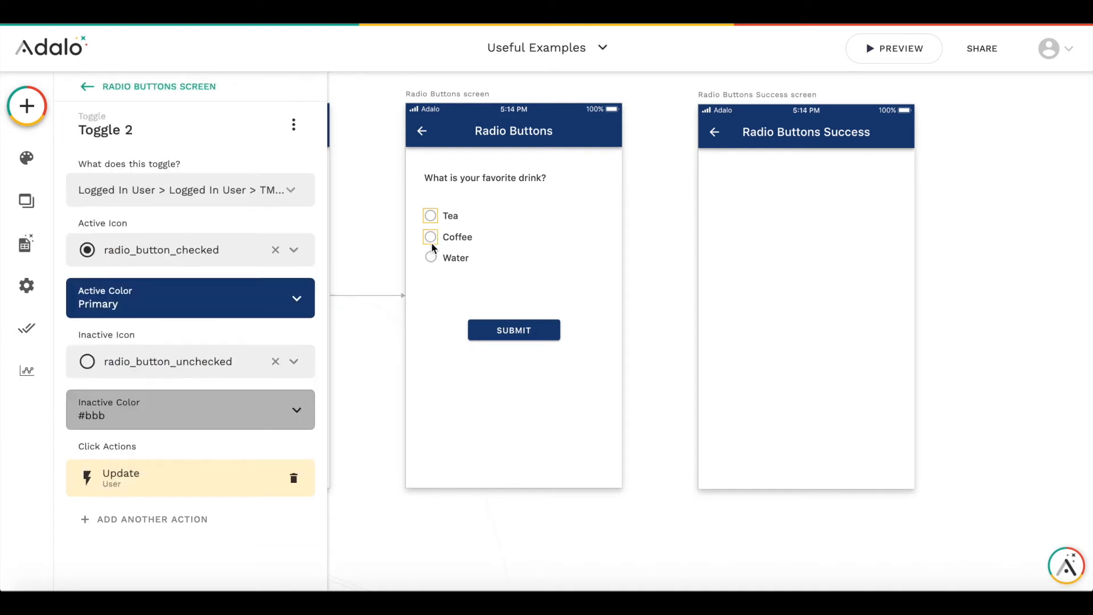
- Give the Coffee toggle an Update Logged In User action setting TMPTea to False, TMPCoffee to True and TMPWater to False
{"action": "left_click", "coordinate": [431, 241]}
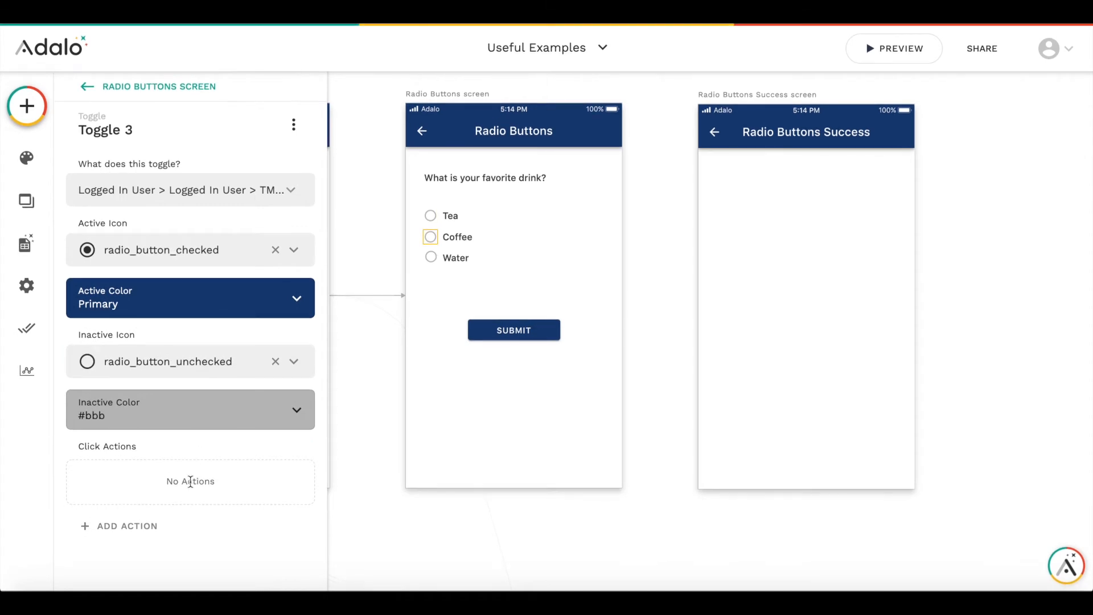
{"action": "left_click", "coordinate": [139, 524]}
{"action": "mouse_move", "coordinate": [183, 331]}
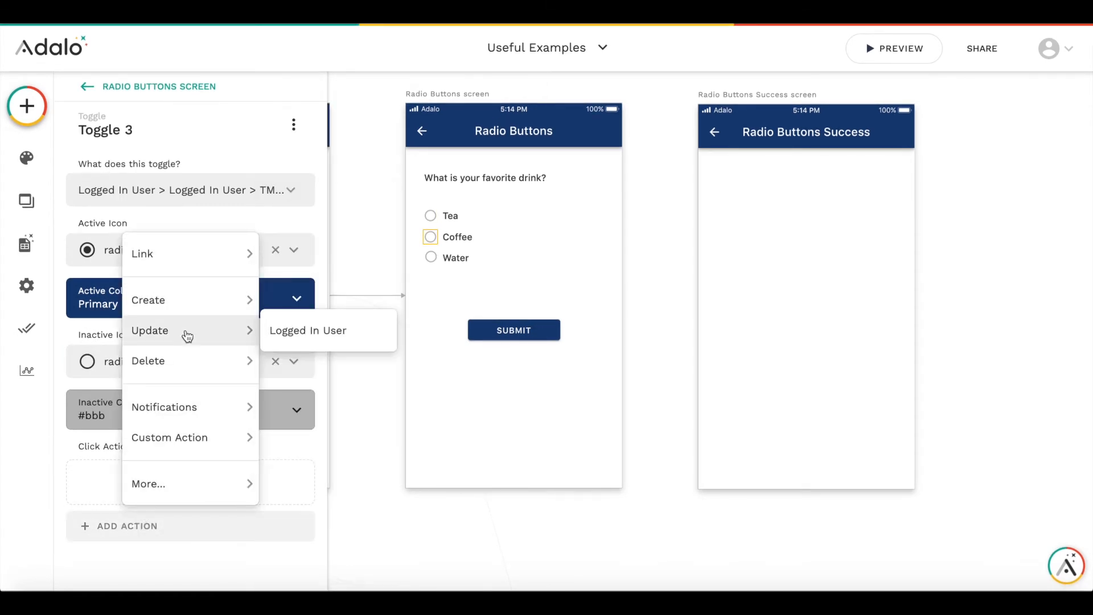
{"action": "left_click", "coordinate": [317, 336]}
{"action": "scroll", "coordinate": [181, 434], "scroll_direction": "down", "scroll_amount": 10}
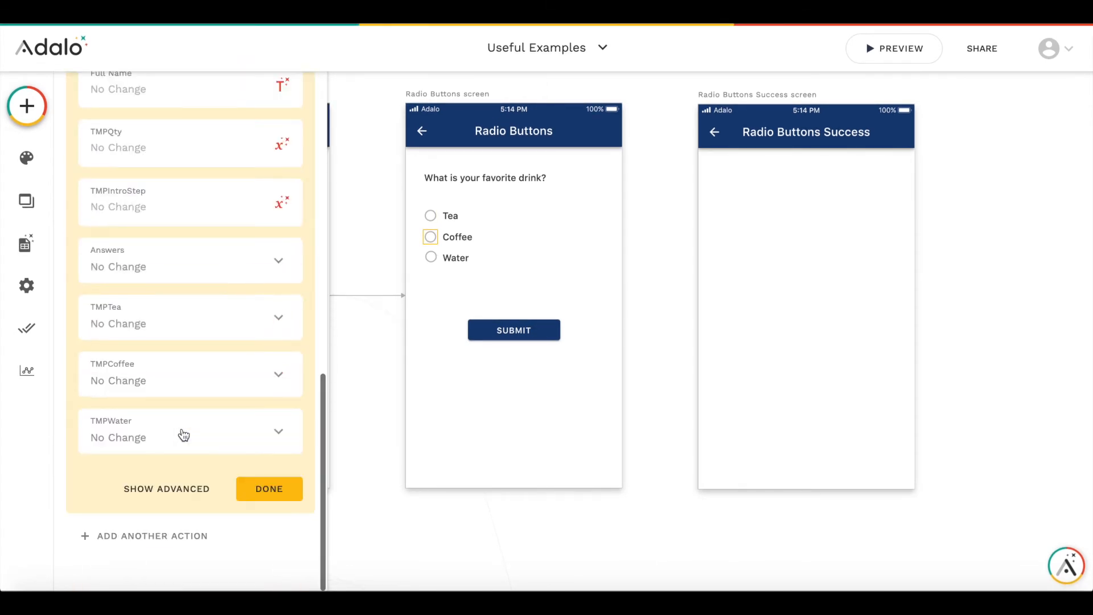
{"action": "left_click", "coordinate": [177, 331]}
{"action": "left_click", "coordinate": [139, 90]}
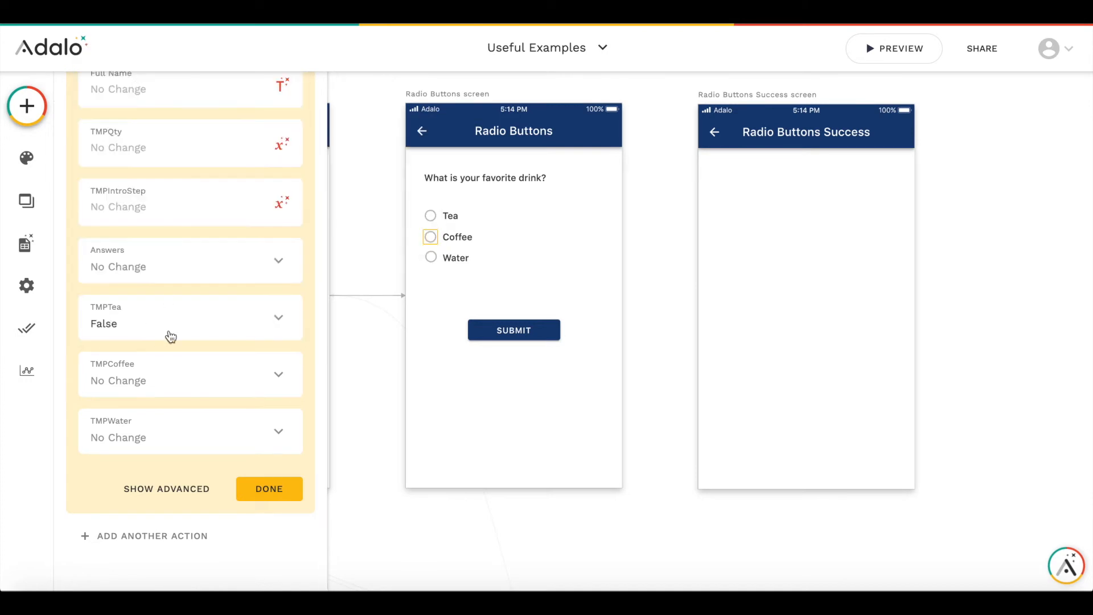
{"action": "left_click", "coordinate": [158, 388]}
{"action": "left_click", "coordinate": [149, 127]}
{"action": "left_click", "coordinate": [163, 436]}
{"action": "left_click", "coordinate": [142, 206]}
{"action": "left_click", "coordinate": [265, 498]}
- Give the Water toggle an Update Logged In User action setting TMPTea to False, TMPCoffee to False and TMPWater to True
{"action": "left_click", "coordinate": [430, 257]}
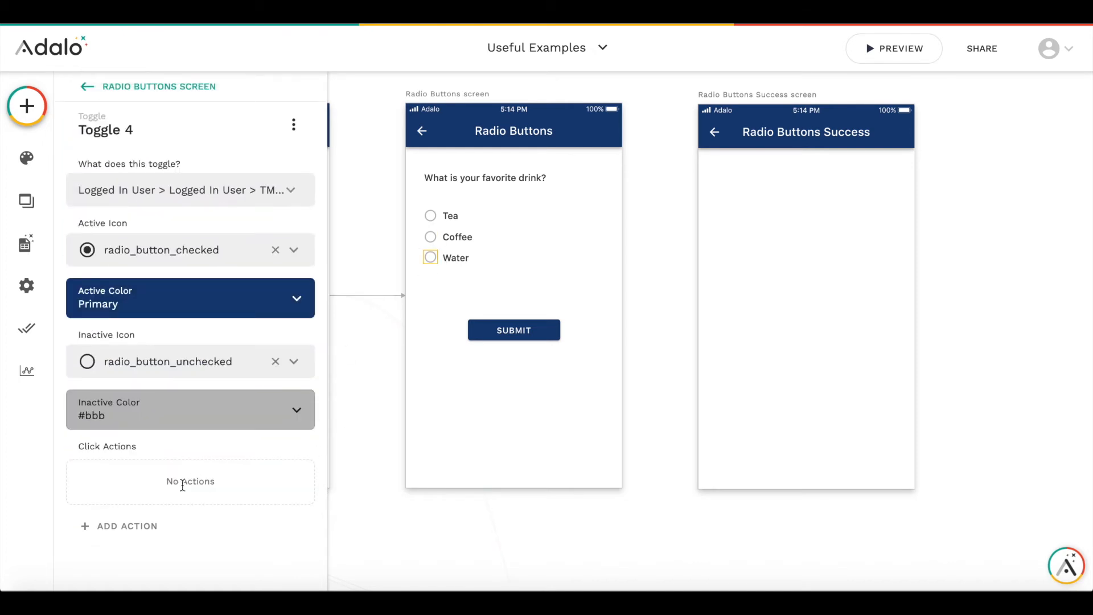
{"action": "left_click", "coordinate": [121, 525]}
{"action": "mouse_move", "coordinate": [186, 343]}
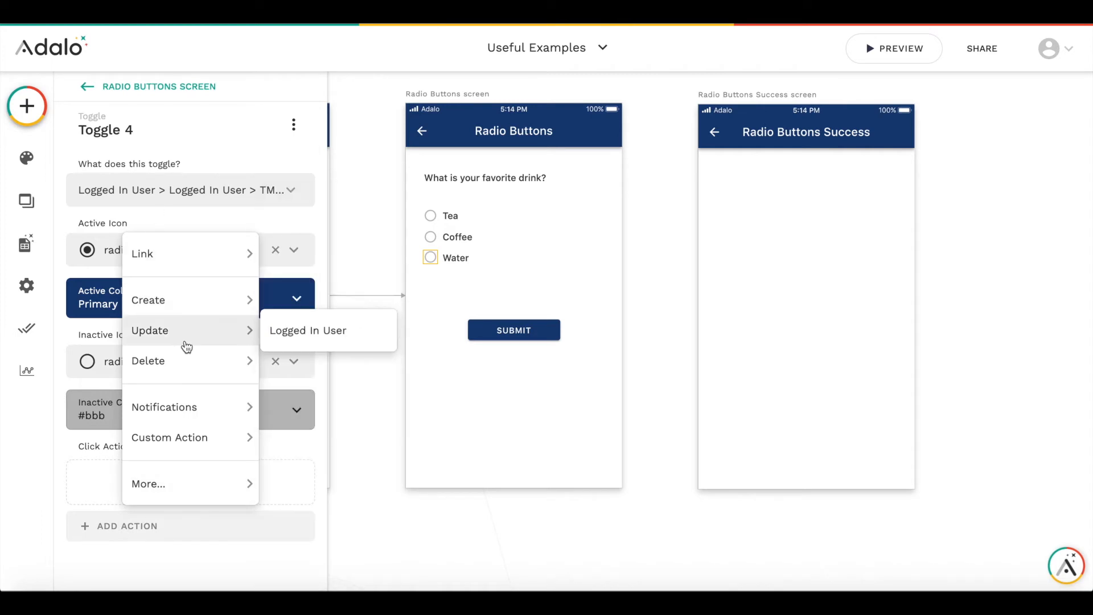
{"action": "left_click", "coordinate": [290, 329]}
{"action": "scroll", "coordinate": [222, 412], "scroll_direction": "down", "scroll_amount": 10}
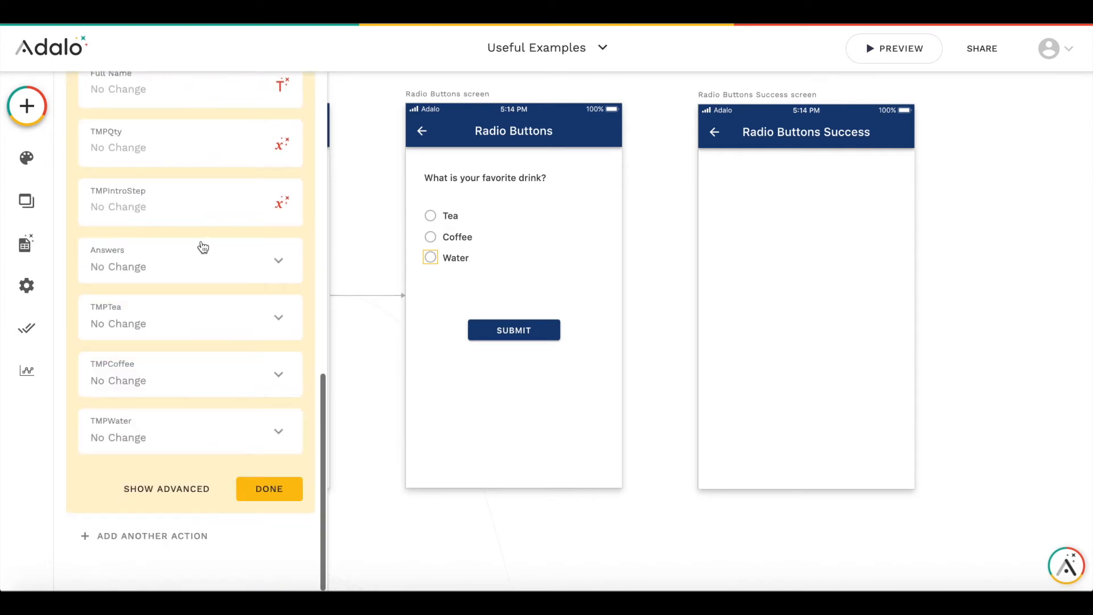
{"action": "left_click", "coordinate": [184, 312]}
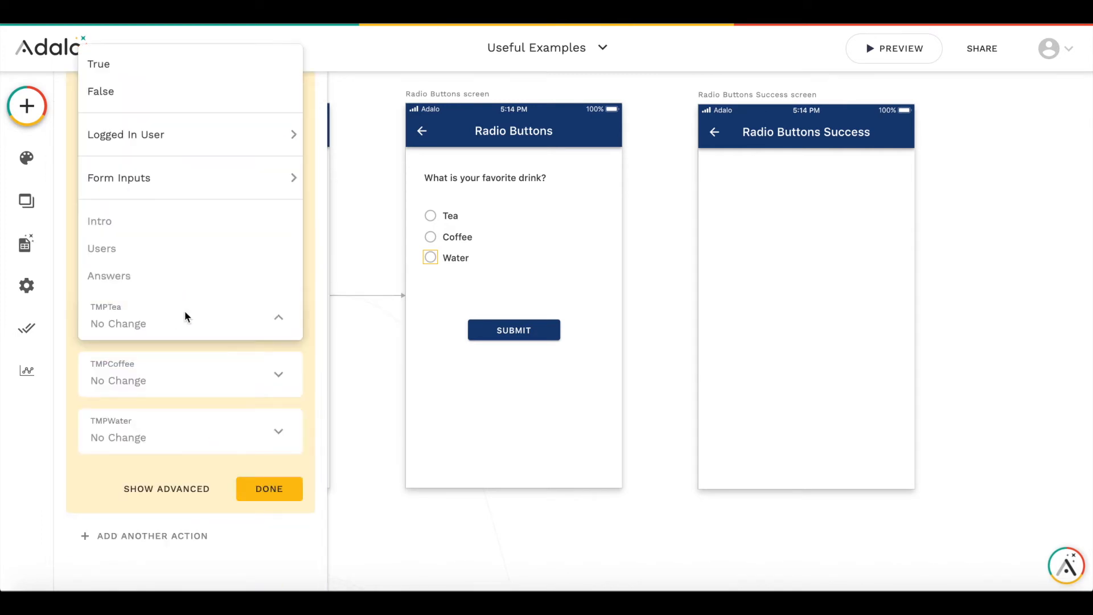
{"action": "left_click", "coordinate": [157, 97]}
{"action": "left_click", "coordinate": [194, 379]}
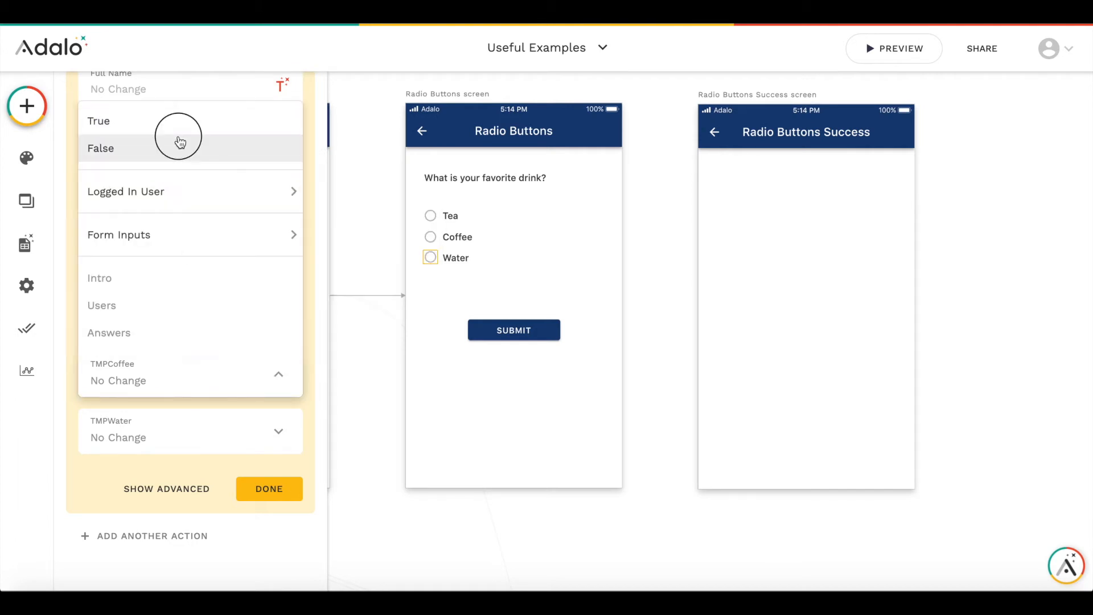
{"action": "left_click", "coordinate": [180, 144]}
{"action": "left_click", "coordinate": [178, 441]}
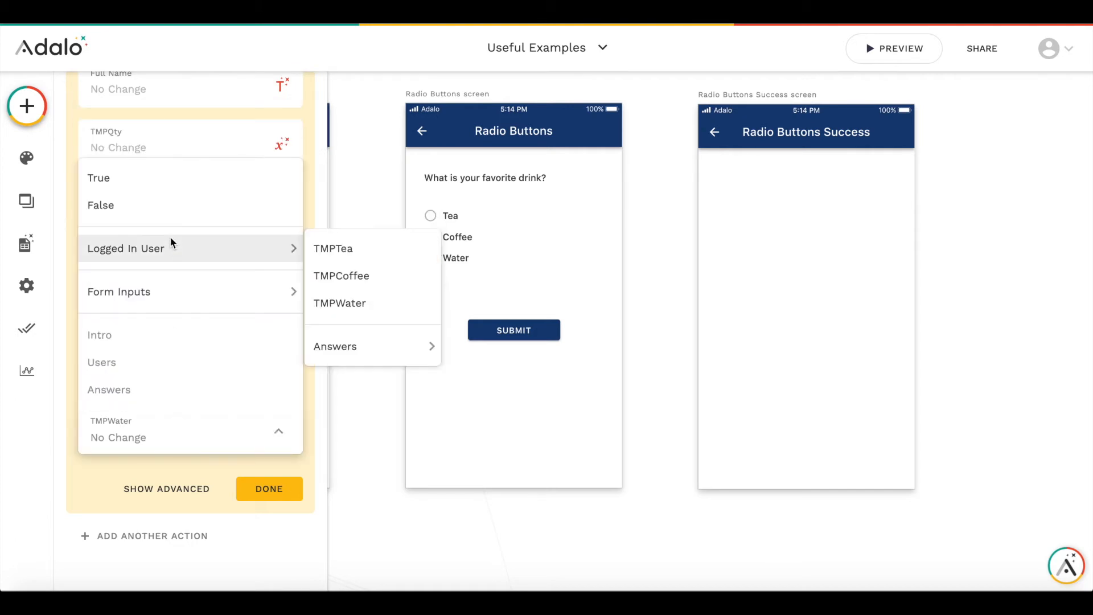
{"action": "left_click", "coordinate": [150, 182]}
{"action": "left_click", "coordinate": [272, 490]}
- Add a Create Answer action to the Submit button with its User set to Logged In User
{"action": "left_click", "coordinate": [564, 425]}
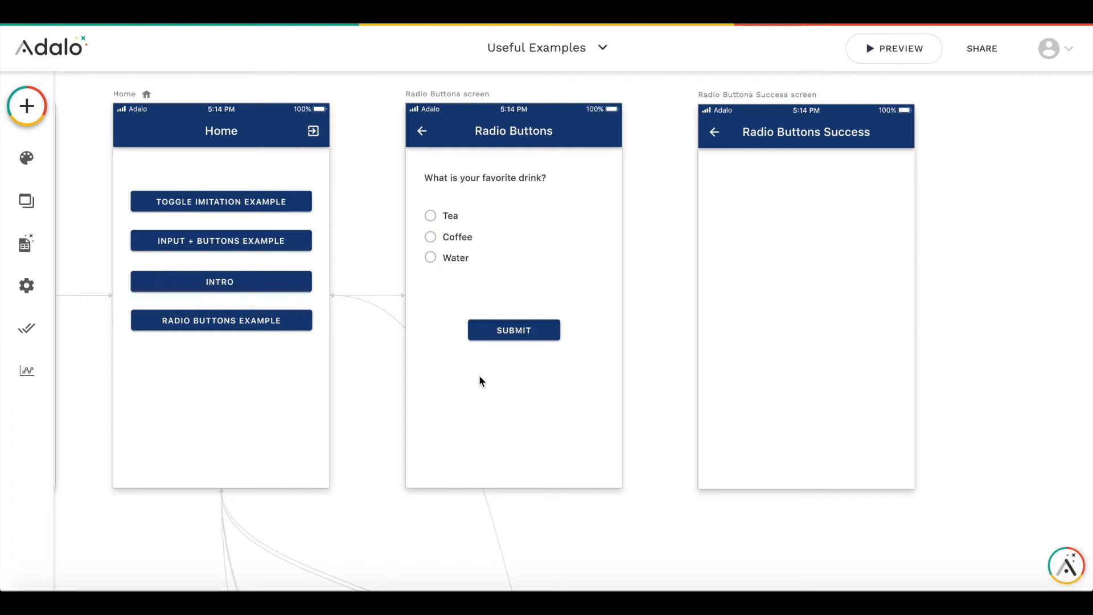
{"action": "left_click", "coordinate": [510, 329]}
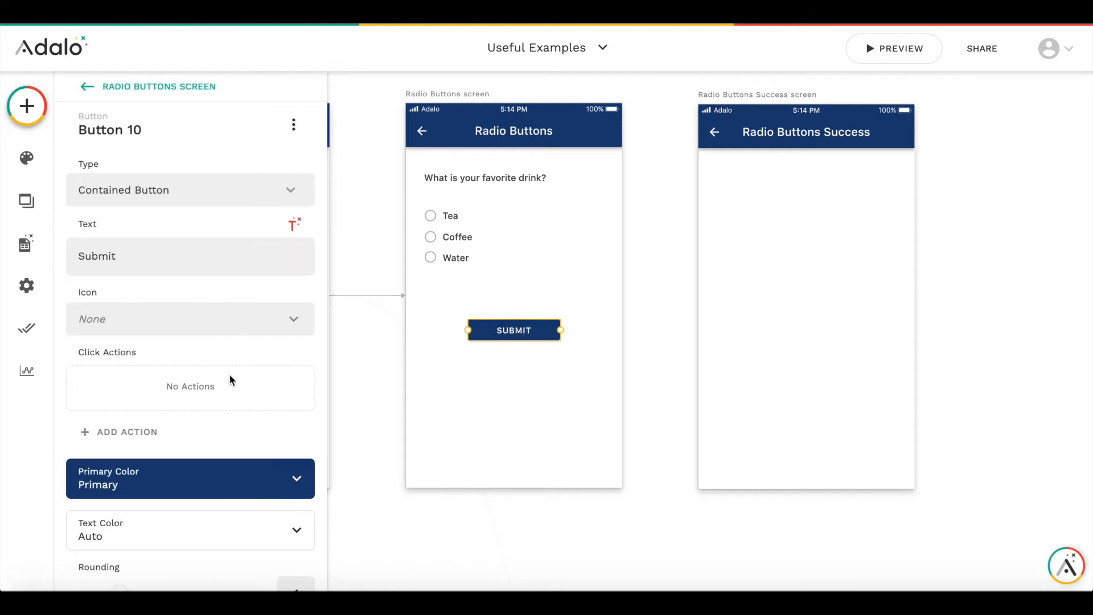
{"action": "left_click", "coordinate": [144, 423]}
{"action": "mouse_move", "coordinate": [177, 212]}
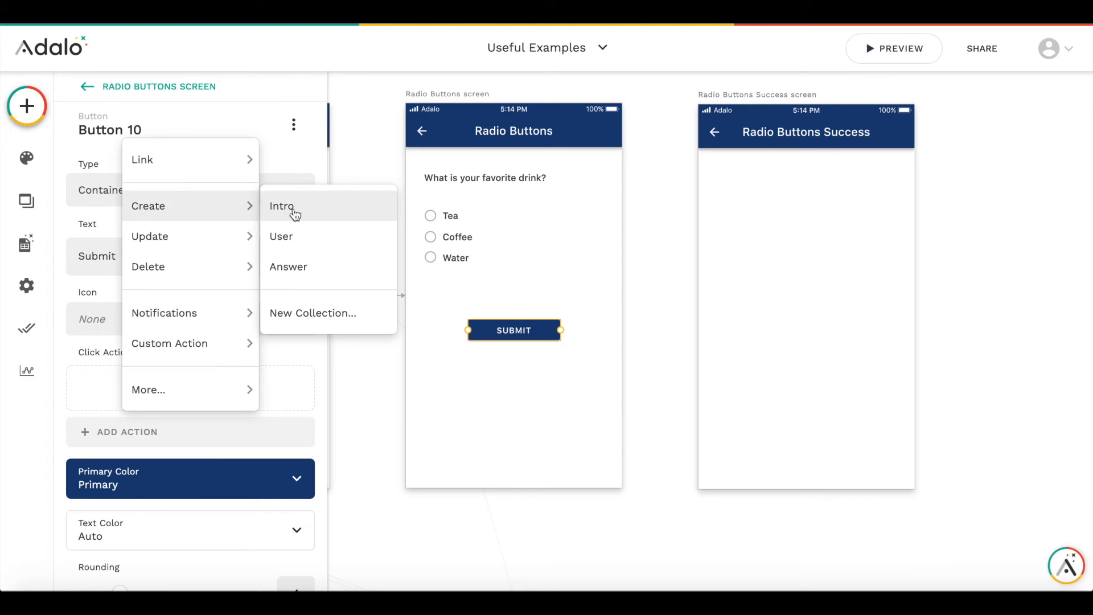
{"action": "left_click", "coordinate": [300, 266]}
{"action": "scroll", "coordinate": [183, 345], "scroll_direction": "down", "scroll_amount": 5}
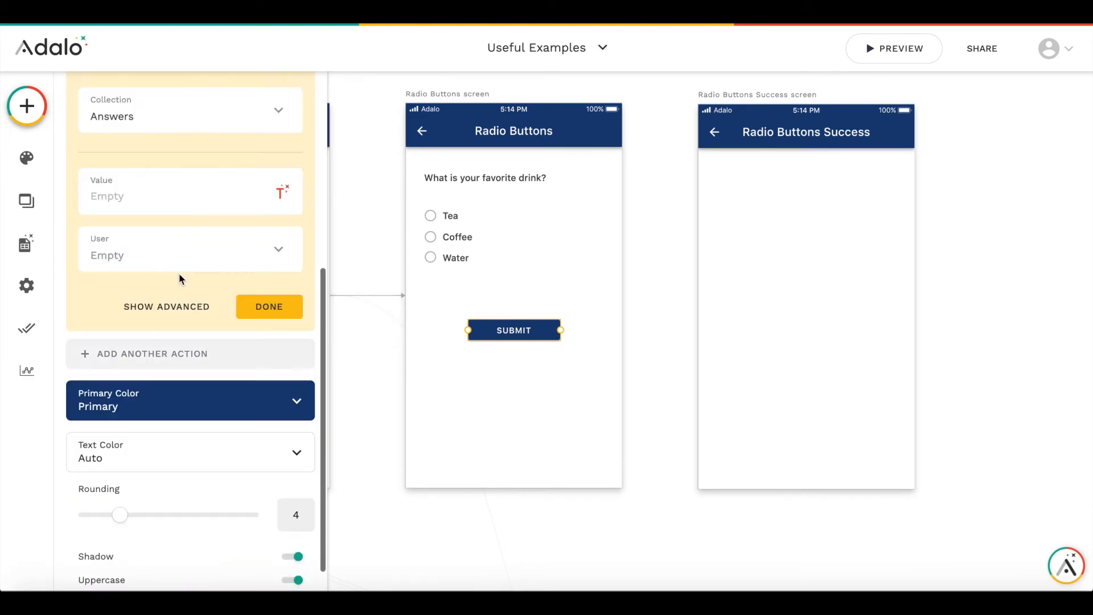
{"action": "left_click", "coordinate": [208, 114]}
{"action": "left_click", "coordinate": [209, 116]}
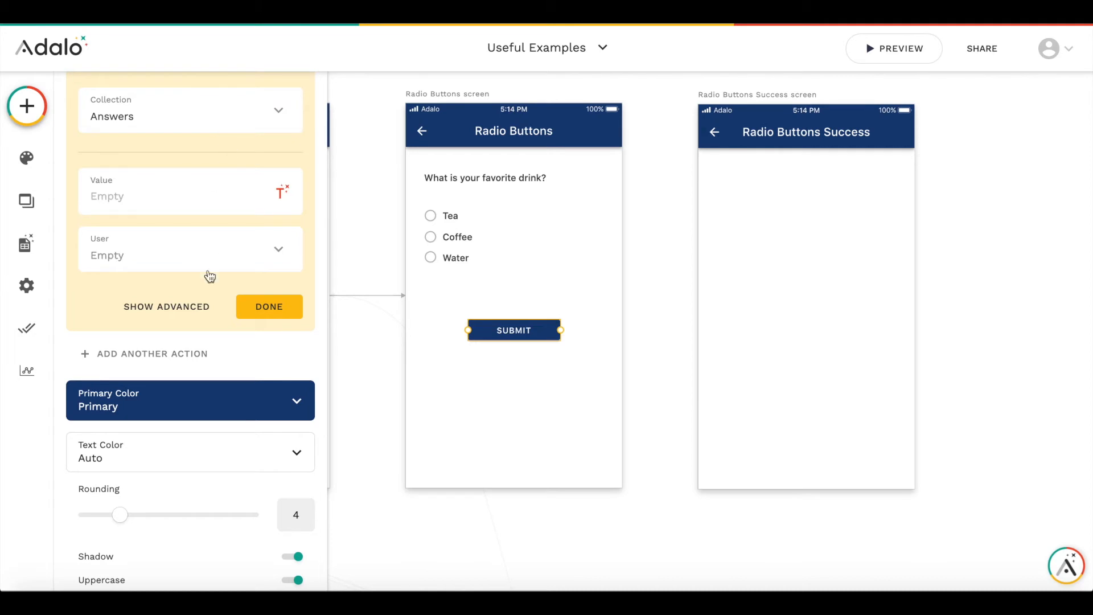
{"action": "left_click", "coordinate": [275, 248]}
{"action": "left_click", "coordinate": [242, 288]}
{"action": "left_click", "coordinate": [280, 194]}
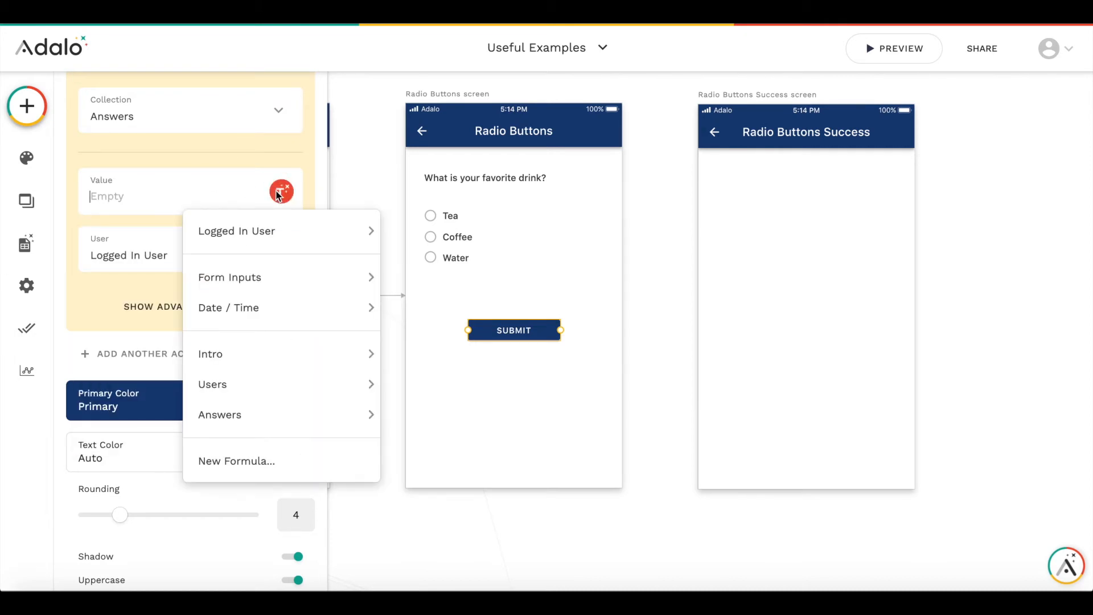
{"action": "left_click", "coordinate": [144, 202]}
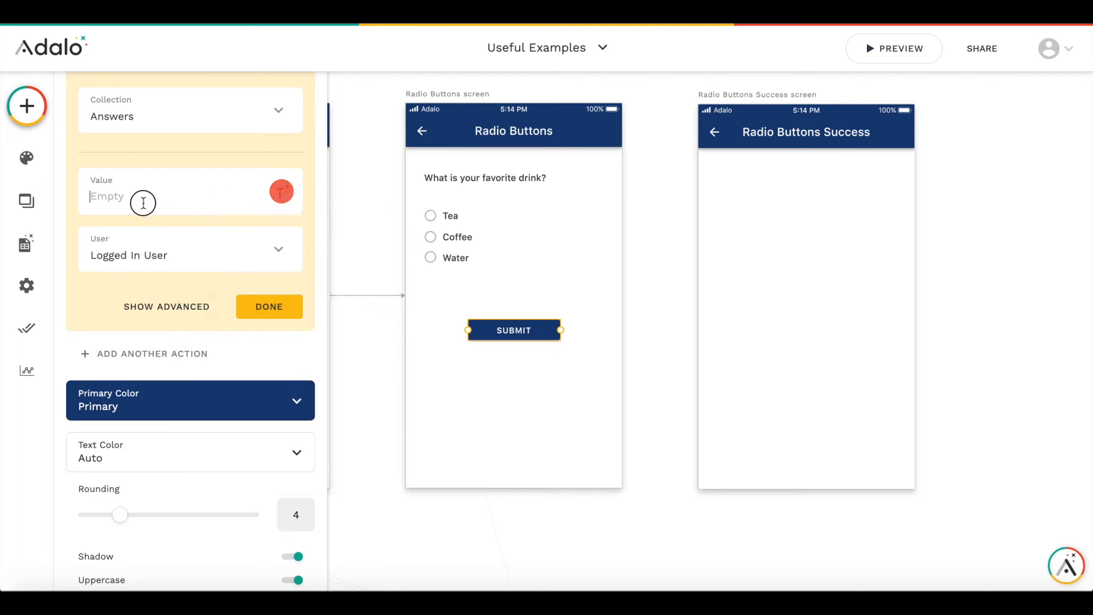
{"action": "left_click", "coordinate": [282, 192]}
{"action": "mouse_move", "coordinate": [296, 223]}
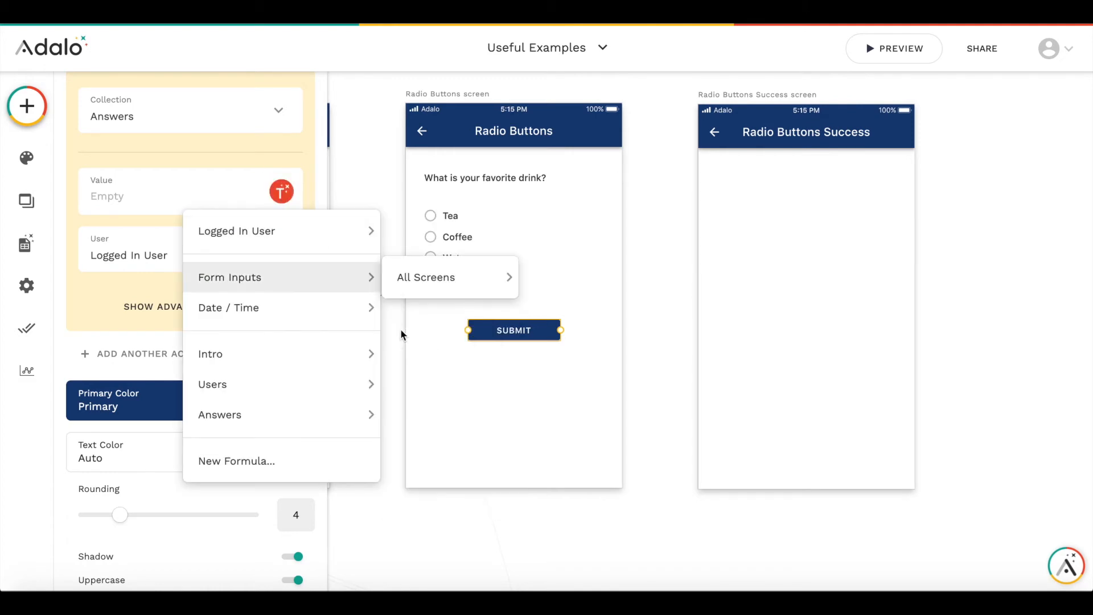
{"action": "mouse_move", "coordinate": [429, 480]}
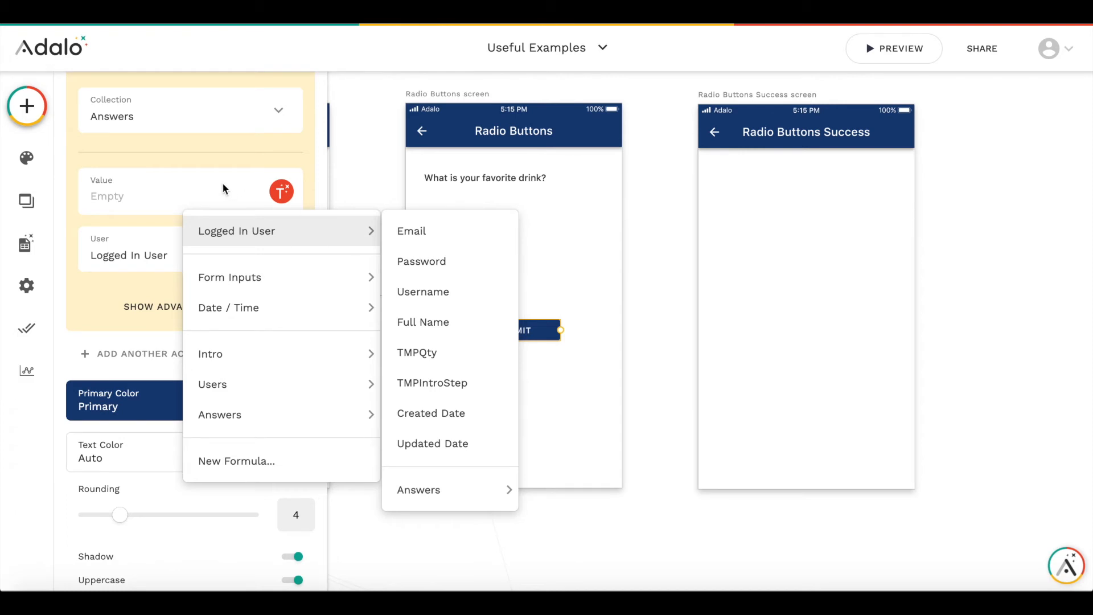
{"action": "left_click", "coordinate": [163, 195]}
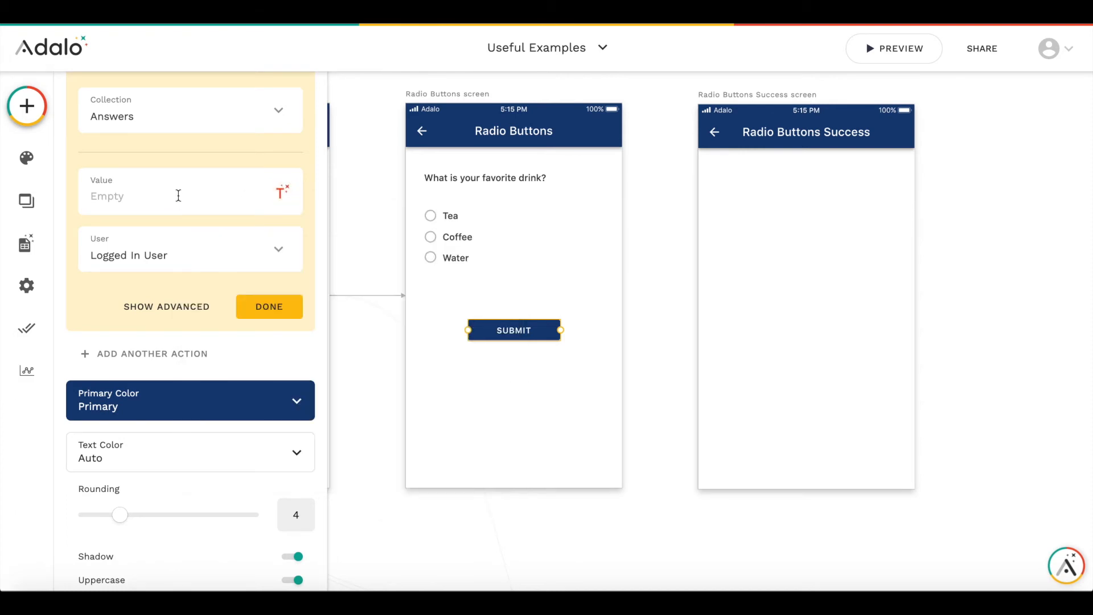
- Add an Update action on the new Answer record to the Submit button and set its Value to Tes
{"action": "scroll", "coordinate": [178, 195], "scroll_direction": "up", "scroll_amount": 2}
{"action": "left_click", "coordinate": [274, 398]}
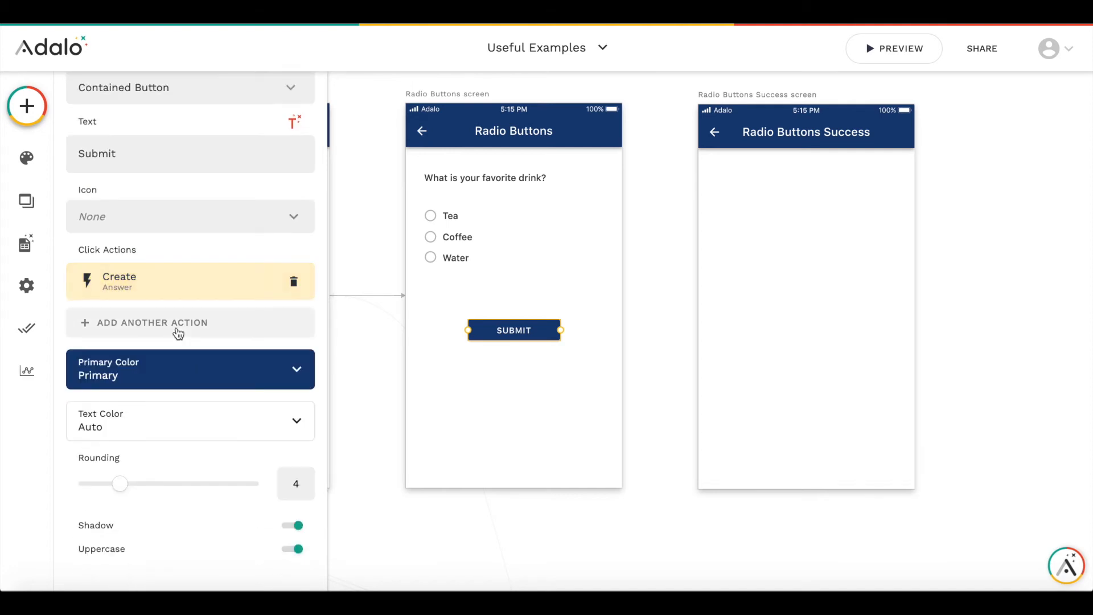
{"action": "left_click", "coordinate": [169, 324]}
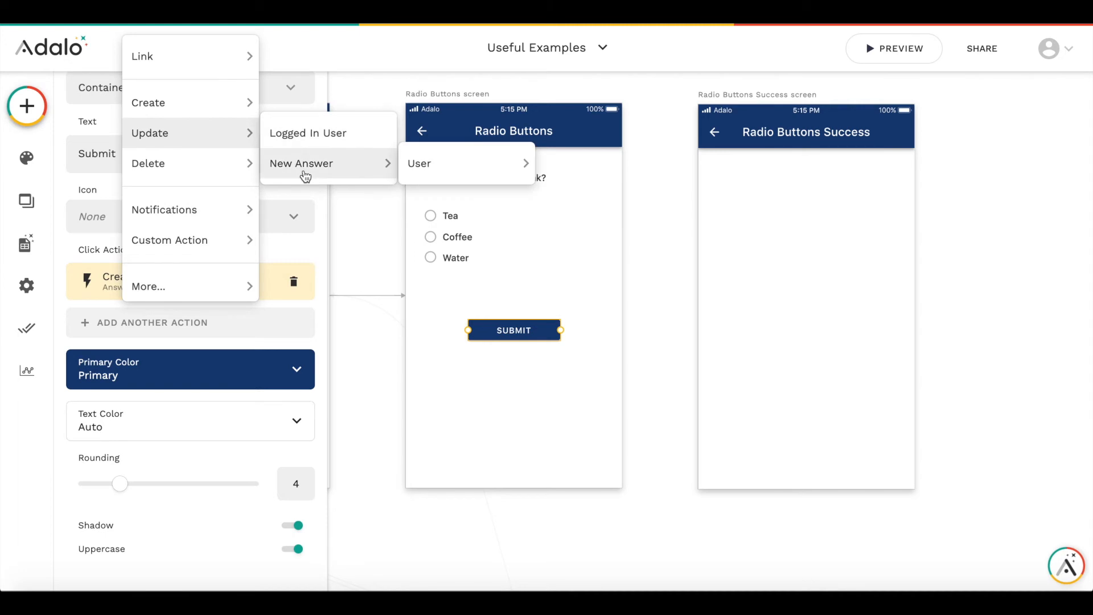
{"action": "left_click", "coordinate": [301, 167]}
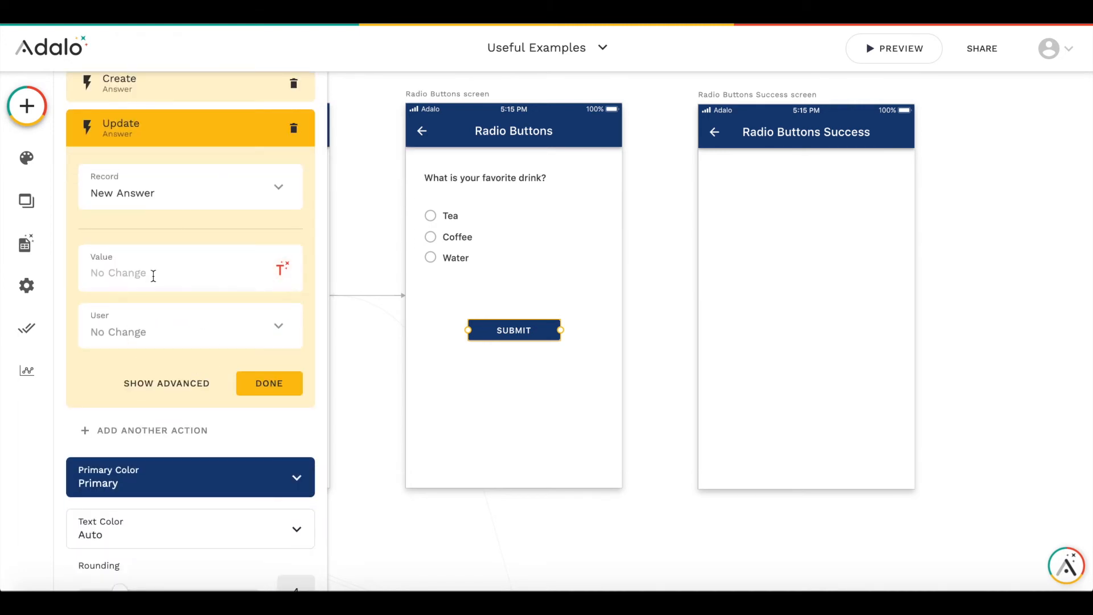
{"action": "type", "text": "Tes"}
- Make that update run only sometimes, when the logged-in user's TMPTea is true
{"action": "left_click", "coordinate": [189, 386]}
{"action": "left_click", "coordinate": [123, 318]}
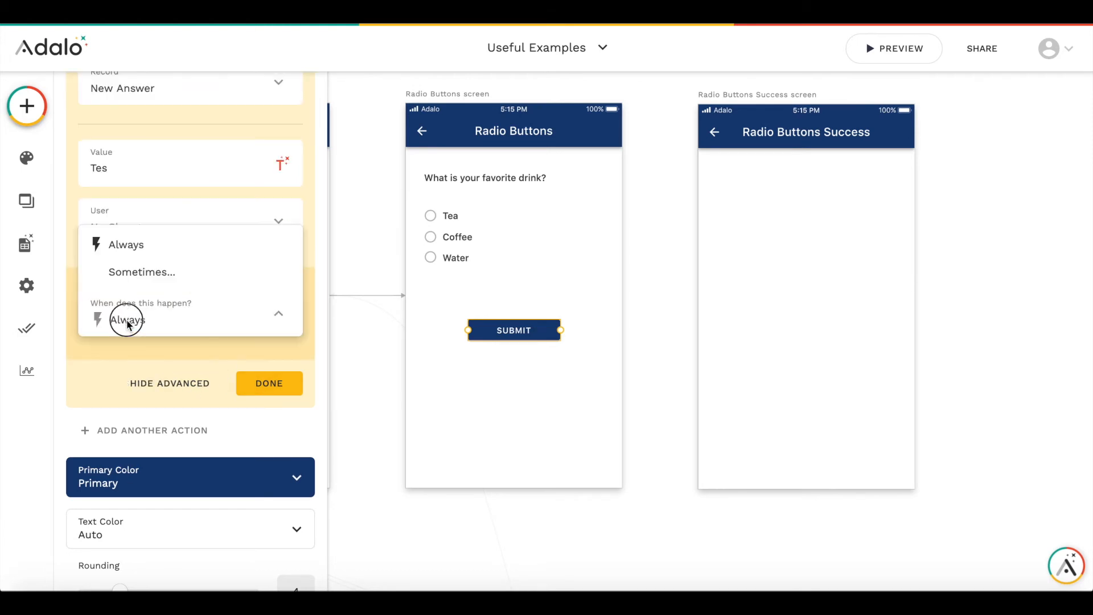
{"action": "left_click", "coordinate": [139, 271]}
{"action": "left_click", "coordinate": [208, 338]}
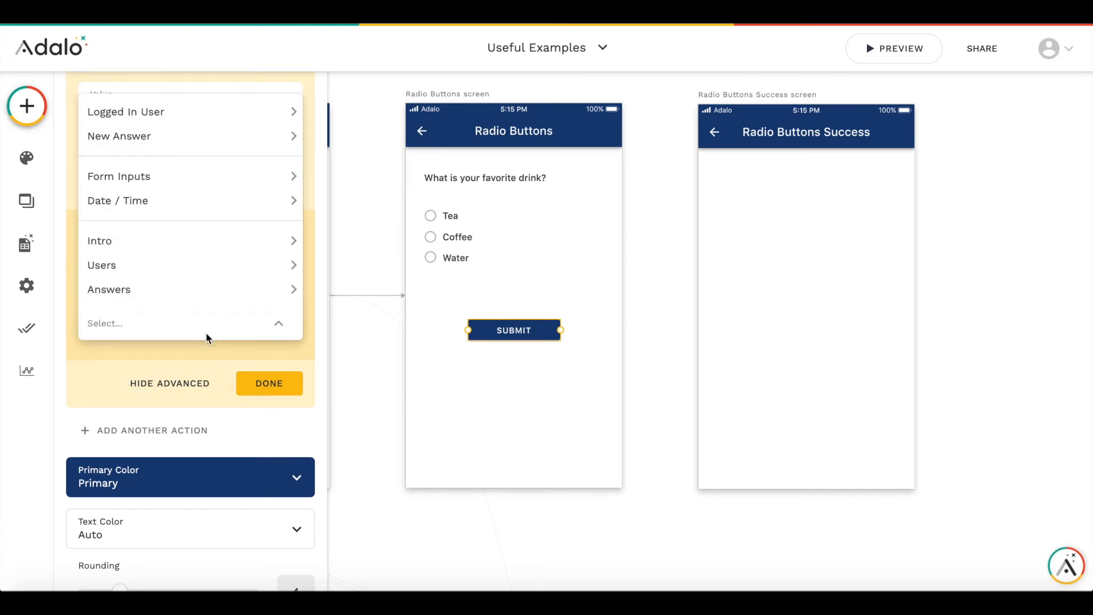
{"action": "mouse_move", "coordinate": [239, 136]}
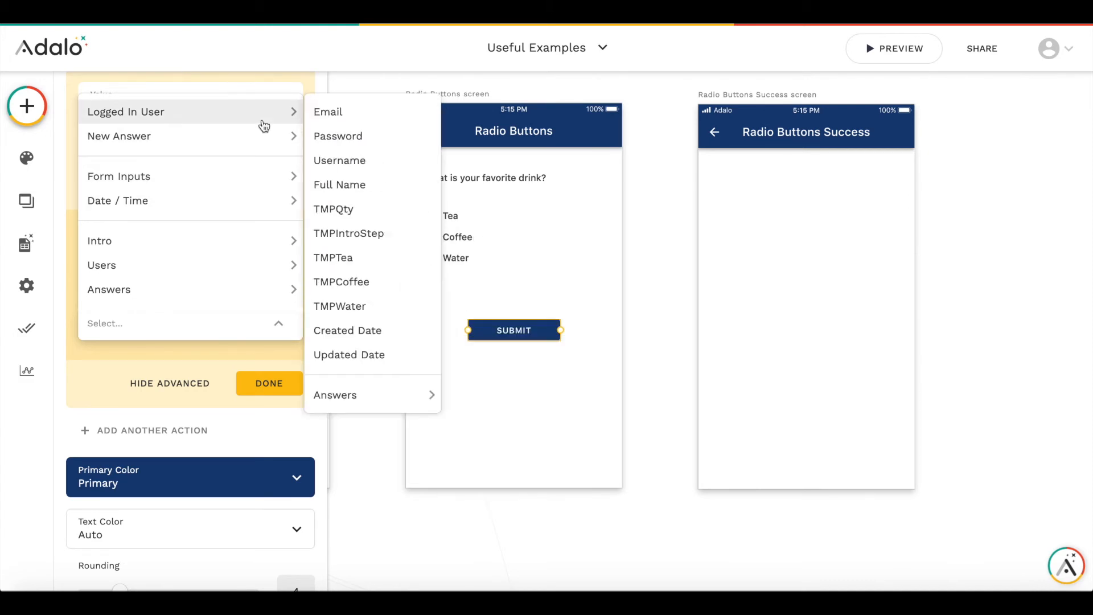
{"action": "left_click", "coordinate": [358, 257]}
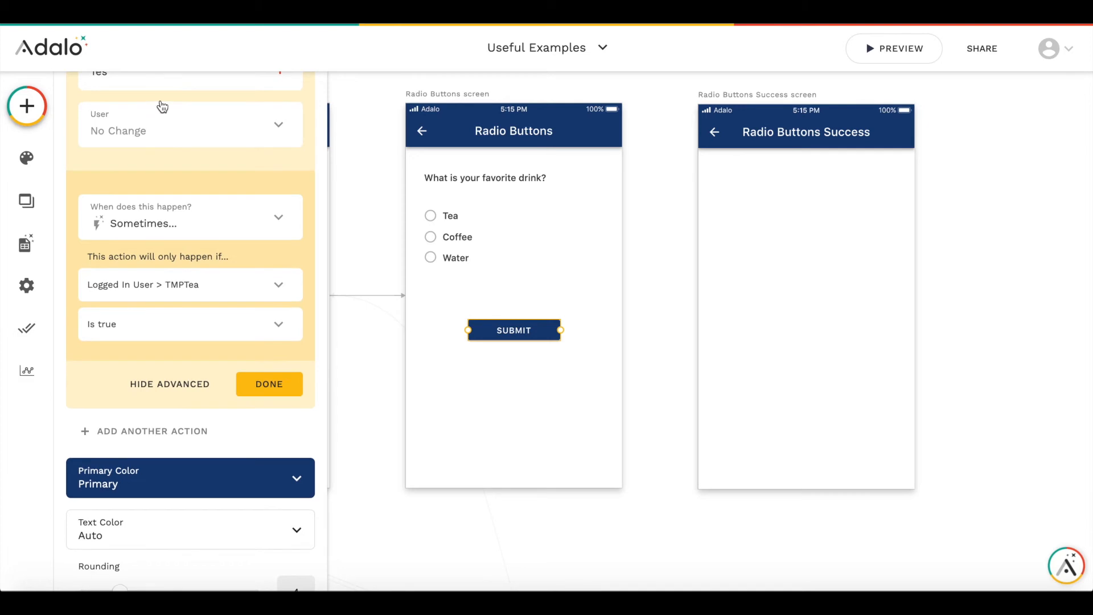
- Finish editing the Tea update action on the Submit button
{"action": "scroll", "coordinate": [153, 108], "scroll_direction": "up", "scroll_amount": 1}
{"action": "left_click", "coordinate": [126, 92]}
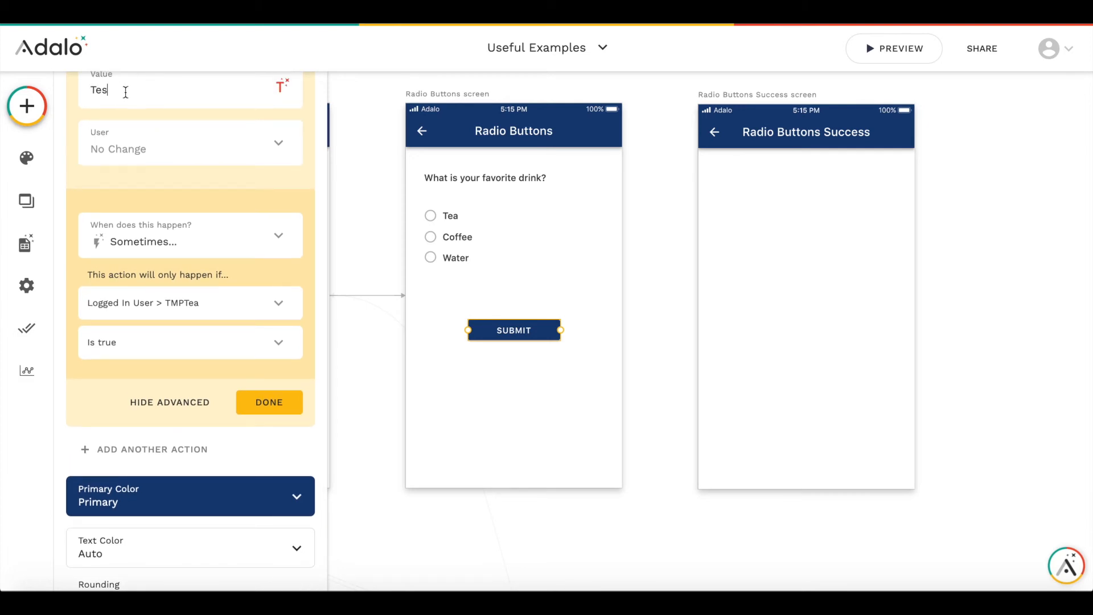
{"action": "left_click", "coordinate": [275, 405]}
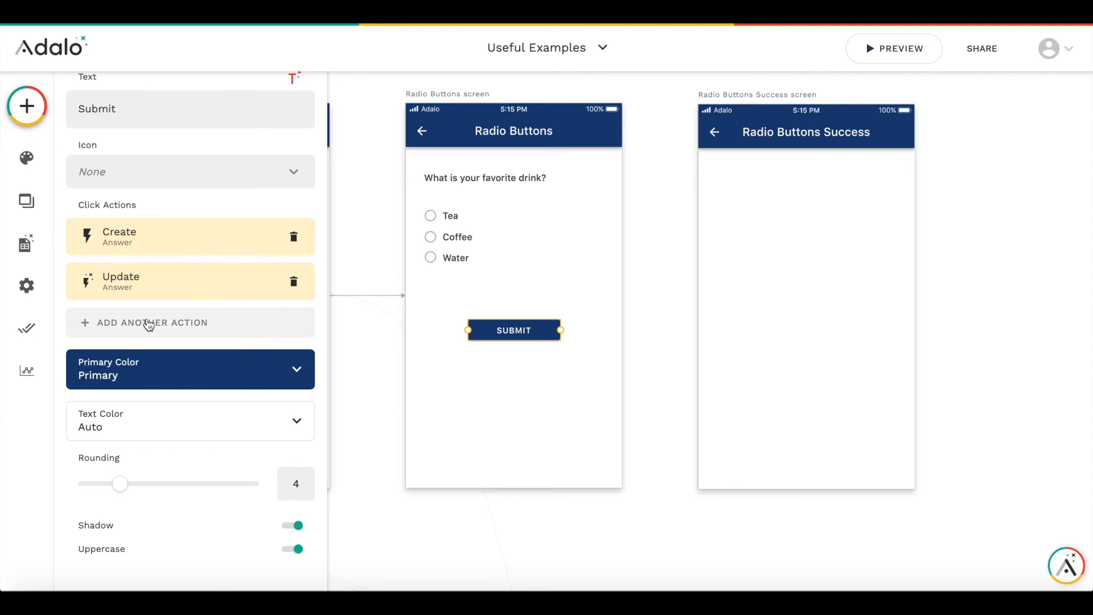
- Add another Update action on the new Answer record to the Submit button and set its Value to Coffee
{"action": "left_click", "coordinate": [149, 323]}
{"action": "mouse_move", "coordinate": [186, 133]}
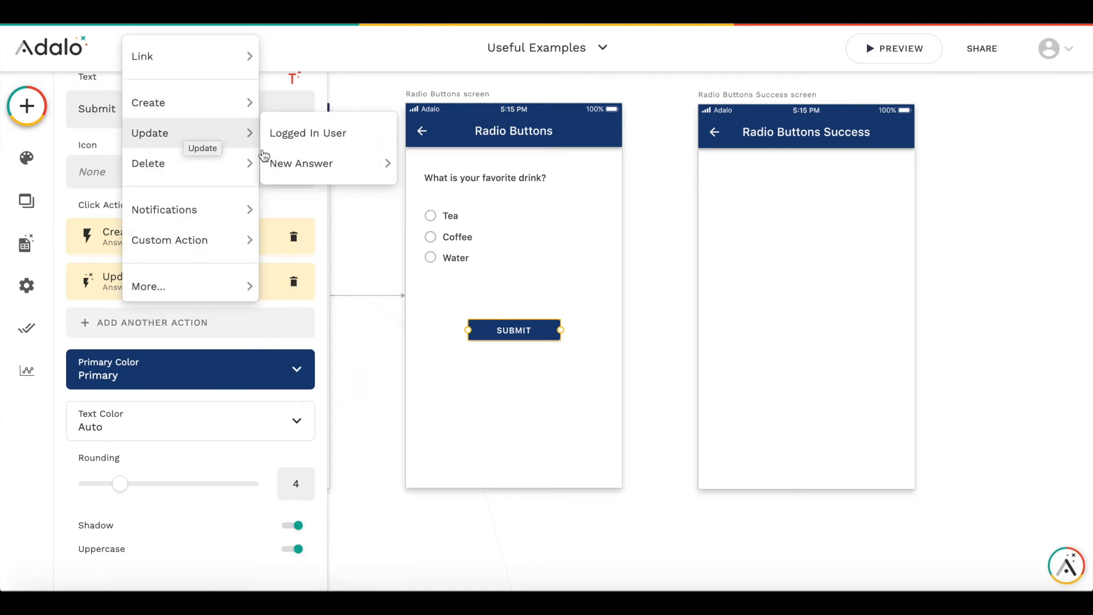
{"action": "left_click", "coordinate": [284, 164]}
{"action": "scroll", "coordinate": [187, 339], "scroll_direction": "down", "scroll_amount": 4}
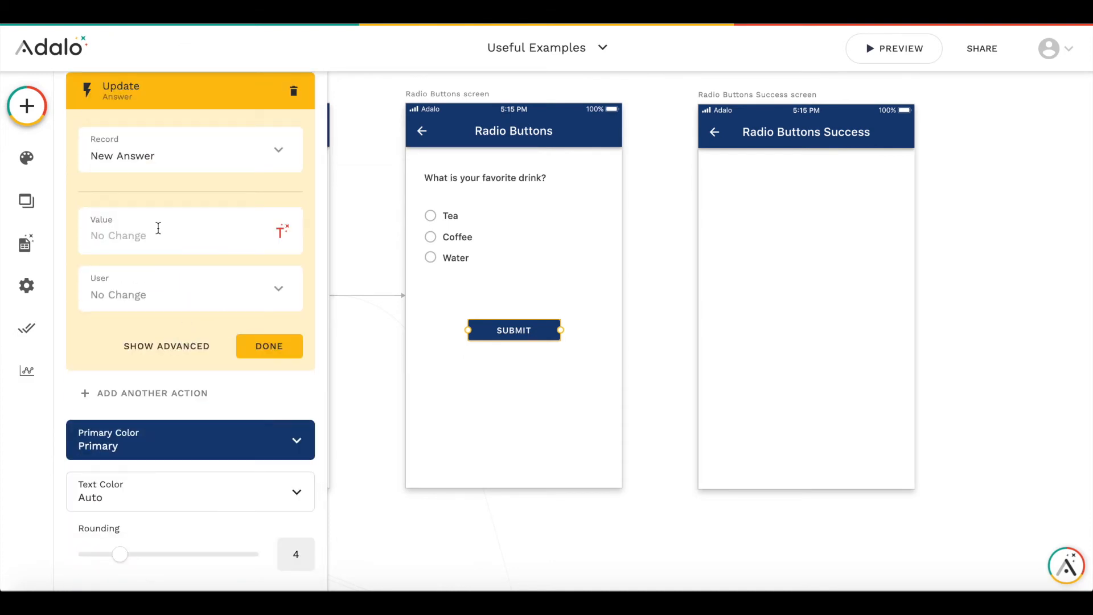
{"action": "left_click", "coordinate": [120, 235]}
{"action": "type", "text": "Coffee"}
{"action": "left_click", "coordinate": [188, 346]}
- Make the Coffee update run only sometimes, when the logged-in user's TMPCoffee is true
{"action": "left_click", "coordinate": [134, 290]}
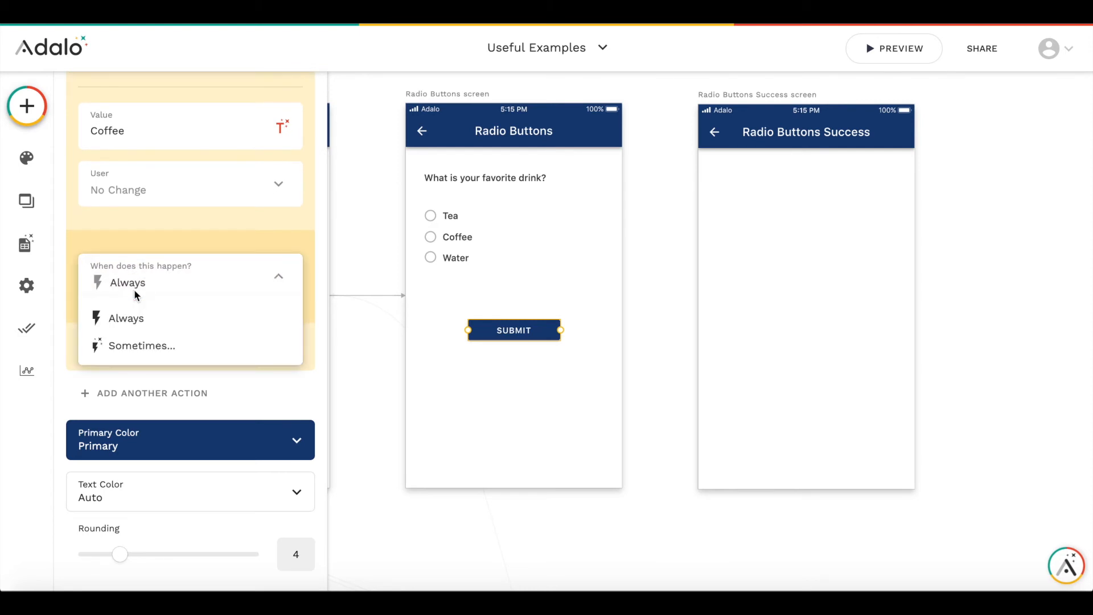
{"action": "left_click", "coordinate": [134, 343]}
{"action": "left_click", "coordinate": [214, 302]}
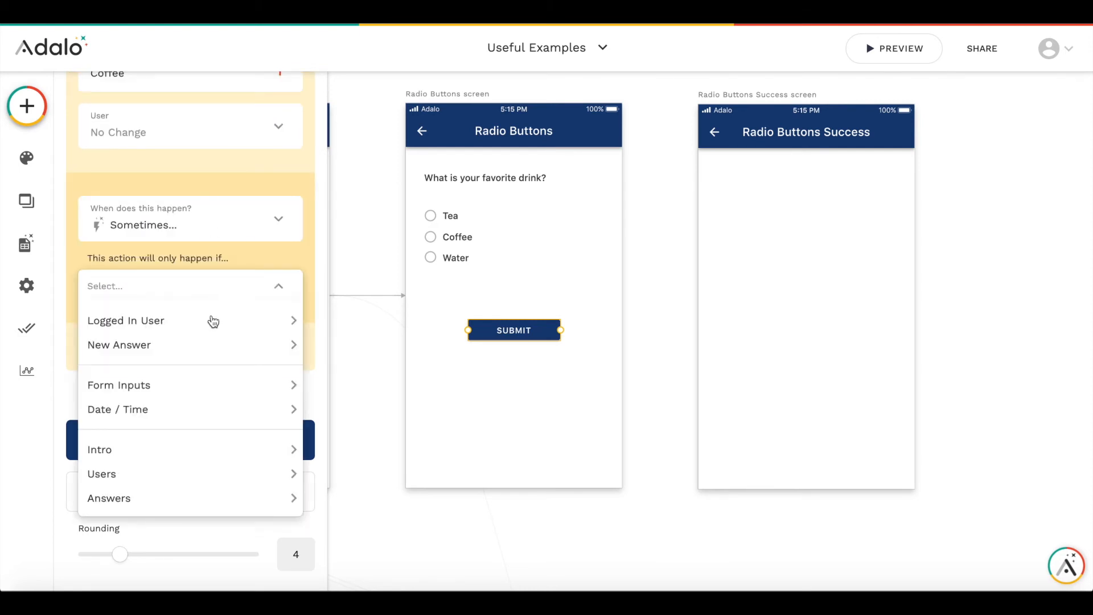
{"action": "mouse_move", "coordinate": [207, 326]}
{"action": "left_click", "coordinate": [359, 450]}
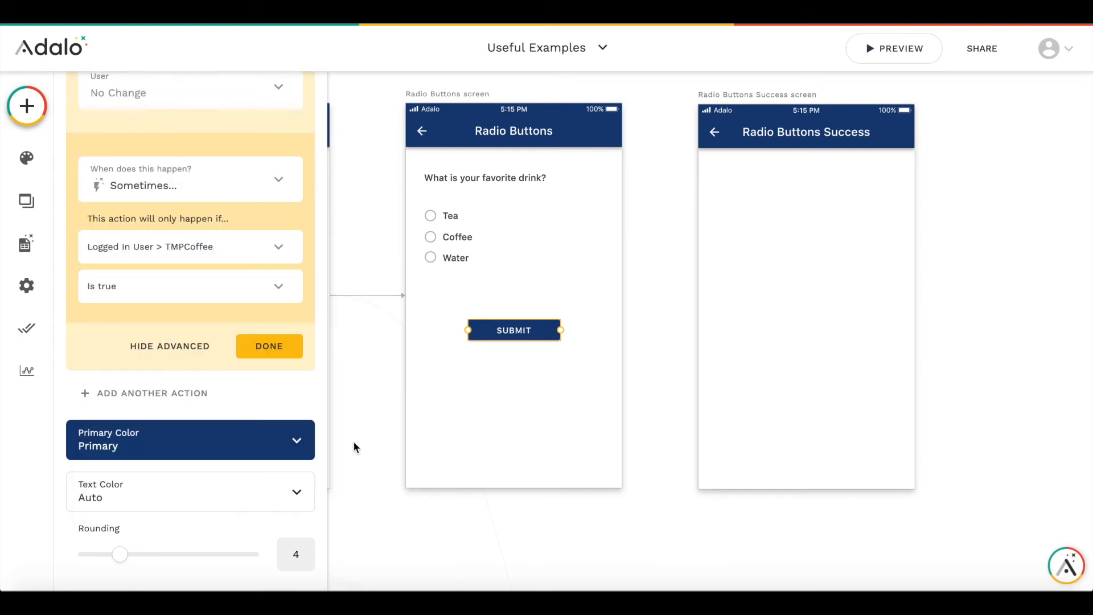
{"action": "left_click", "coordinate": [161, 292]}
{"action": "left_click", "coordinate": [159, 287]}
{"action": "left_click", "coordinate": [284, 344]}
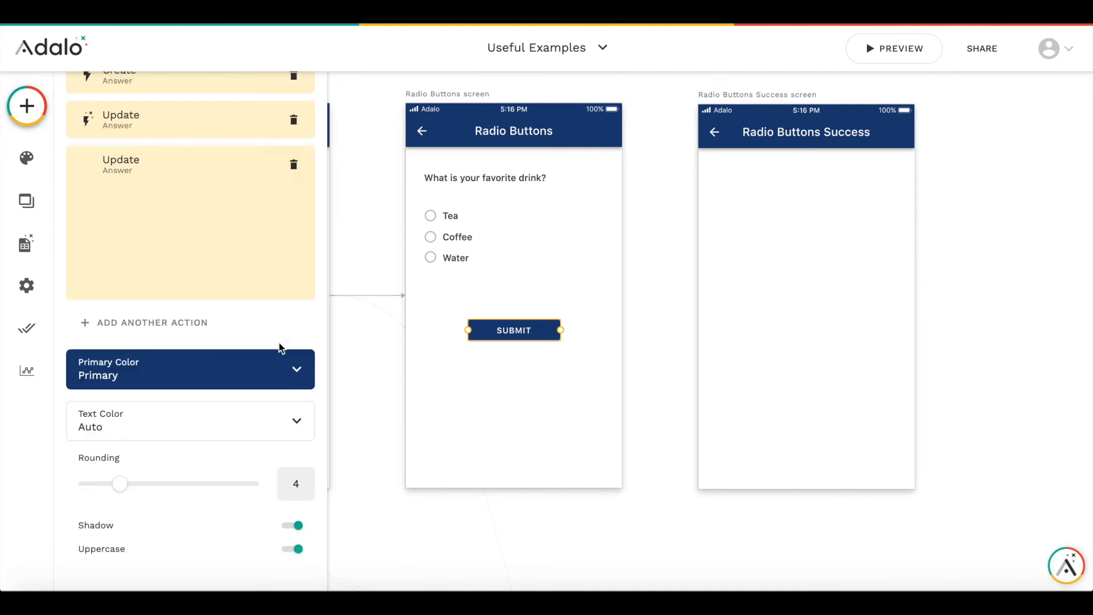
- Add a third Update action on the new Answer record to the Submit button with its Value set to Water
{"action": "left_click", "coordinate": [152, 323]}
{"action": "mouse_move", "coordinate": [168, 121]}
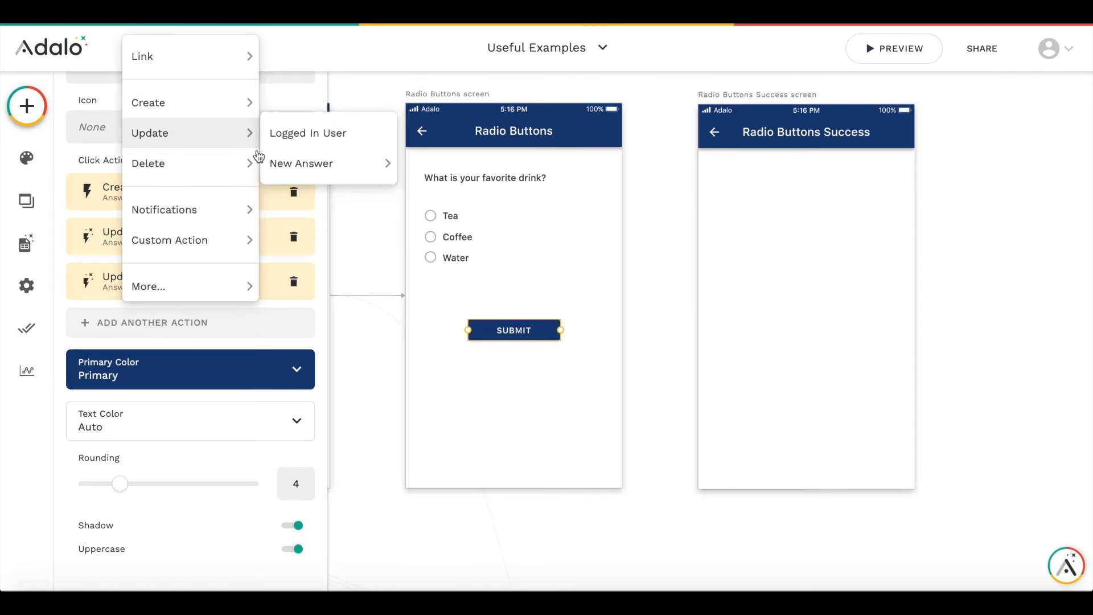
{"action": "left_click", "coordinate": [294, 161]}
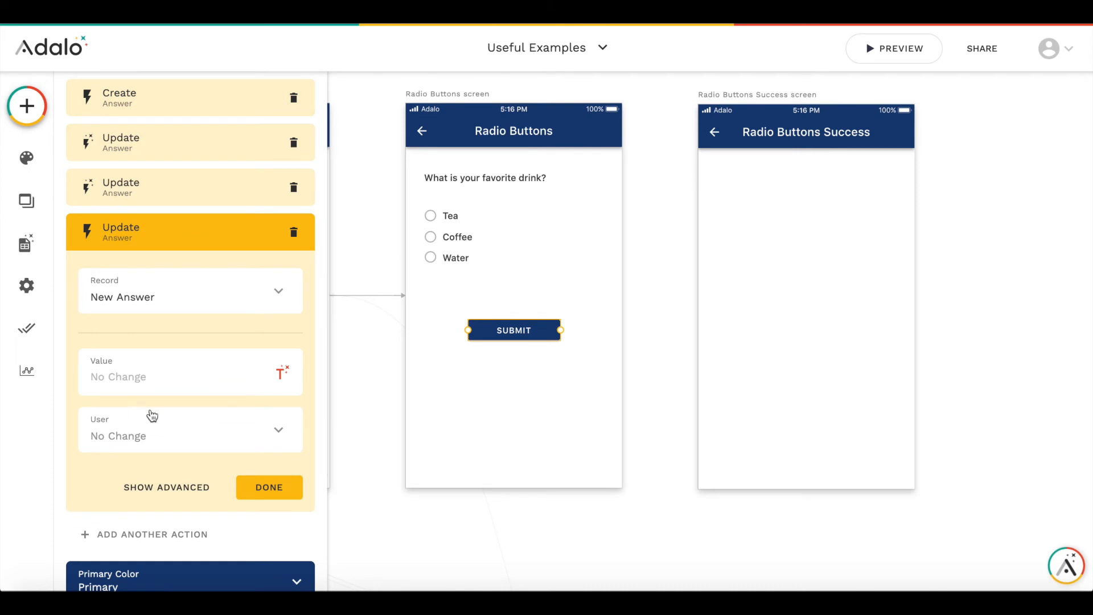
{"action": "type", "text": "Water"}
{"action": "left_click", "coordinate": [171, 445]}
{"action": "left_click", "coordinate": [142, 494]}
- Make the Water update run only sometimes, when the logged-in user's TMPWater is true
{"action": "scroll", "coordinate": [140, 490], "scroll_direction": "down", "scroll_amount": 5}
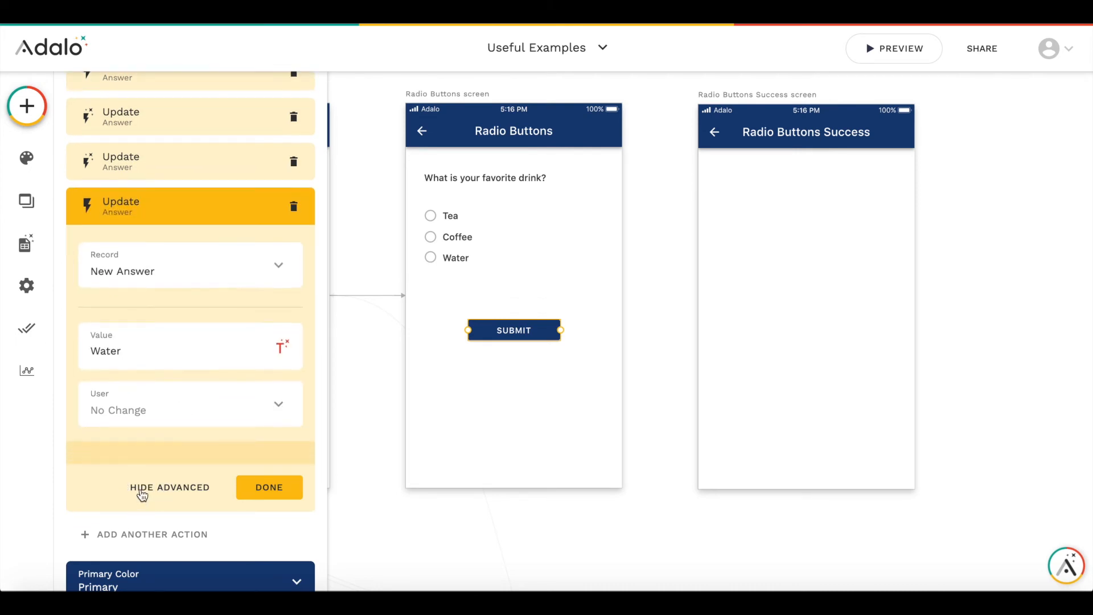
{"action": "left_click", "coordinate": [139, 281]}
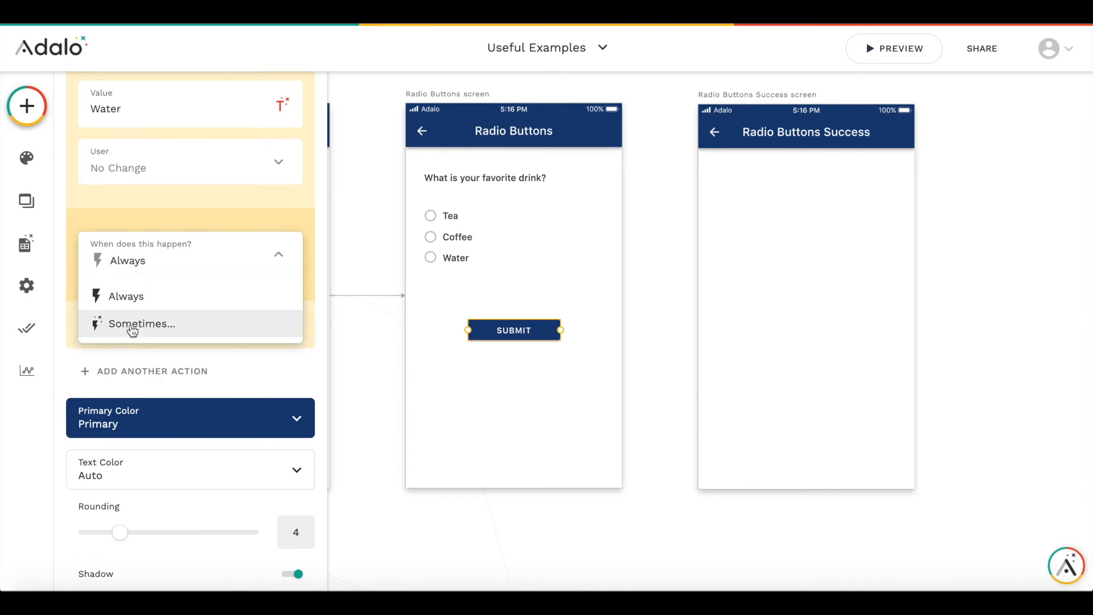
{"action": "left_click", "coordinate": [197, 325]}
{"action": "left_click", "coordinate": [236, 275]}
{"action": "mouse_move", "coordinate": [226, 302]}
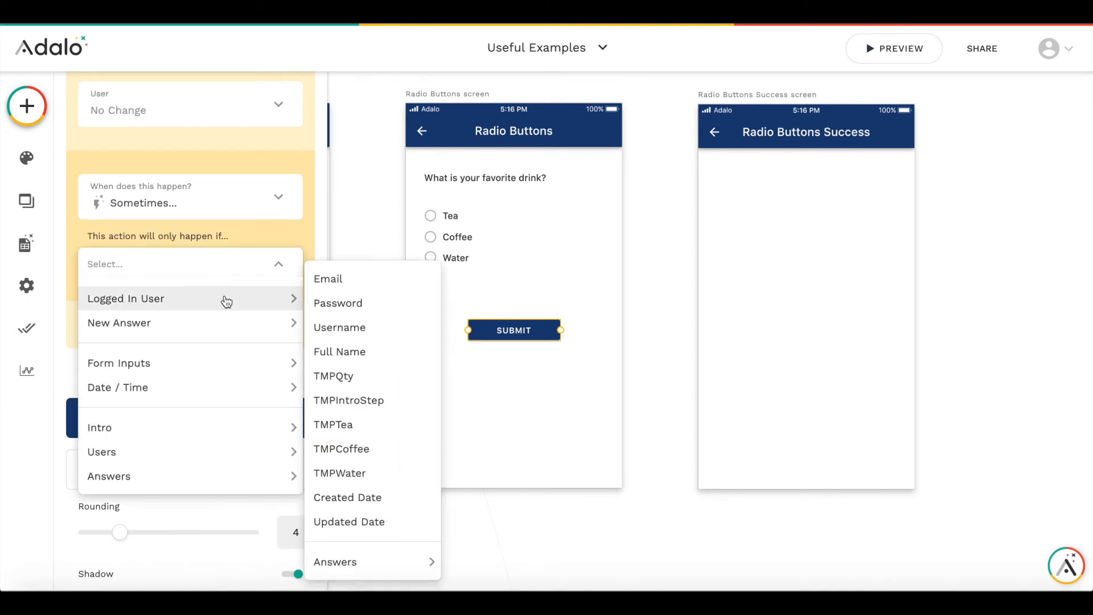
{"action": "left_click", "coordinate": [364, 472]}
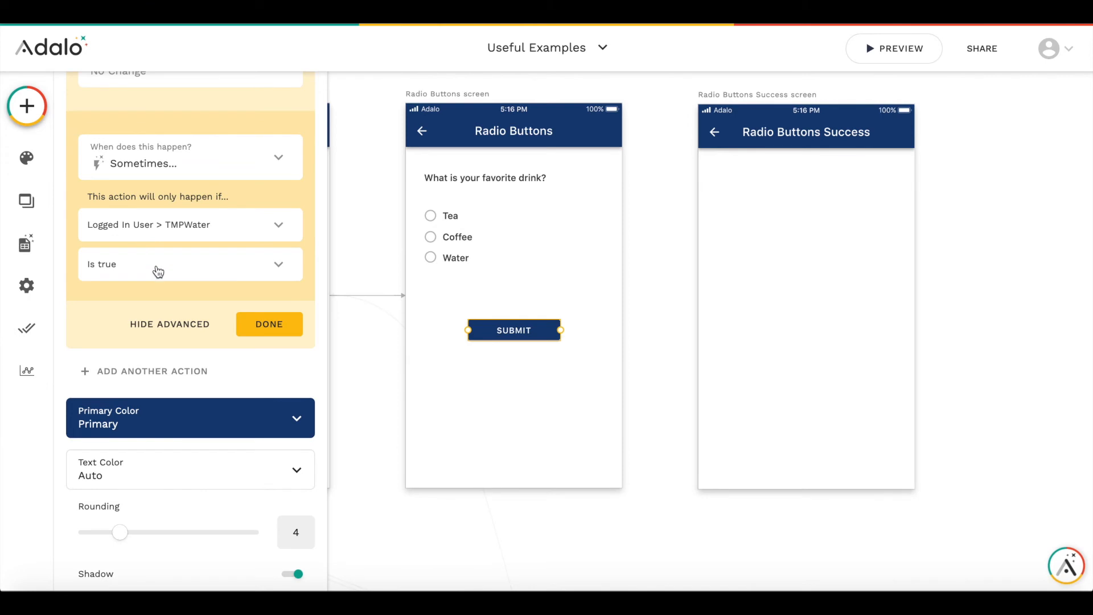
{"action": "left_click", "coordinate": [269, 323]}
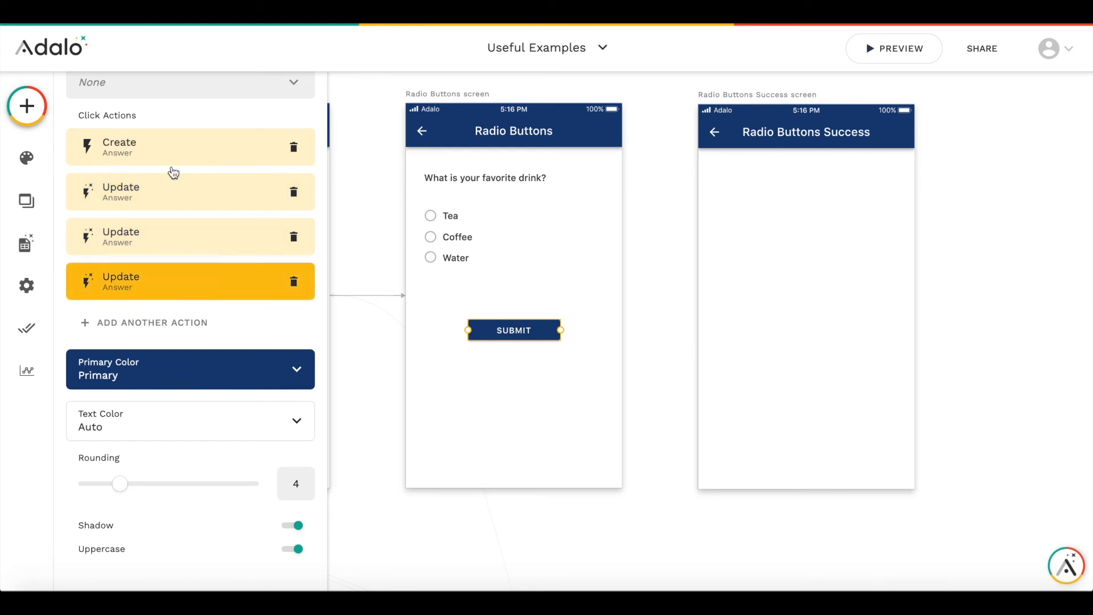
- Add a Link action to the Submit button that opens the Radio Buttons Success screen
{"action": "left_click", "coordinate": [198, 324]}
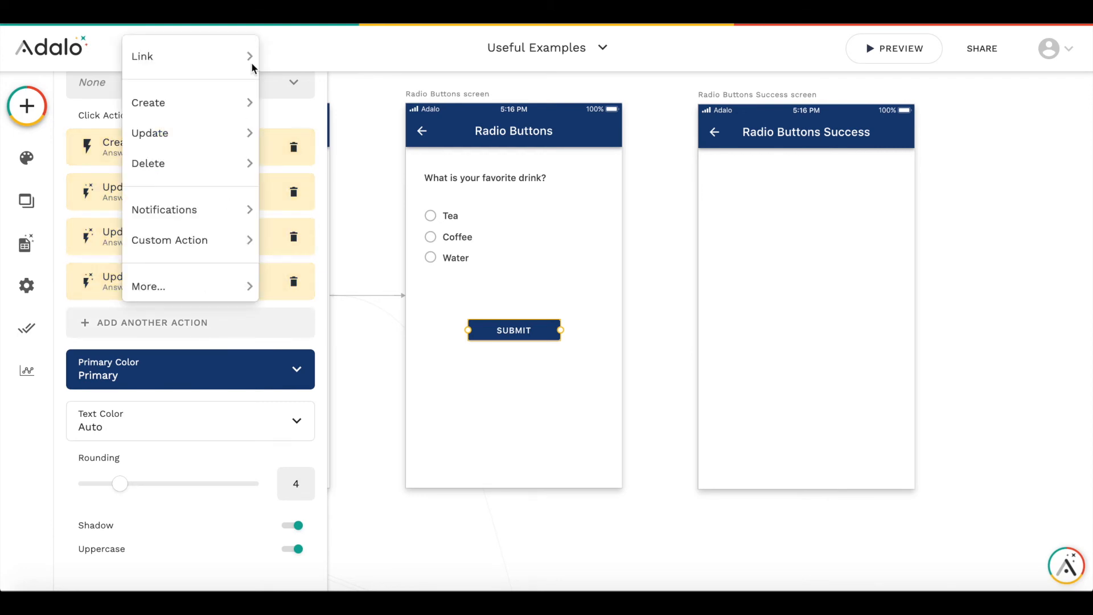
{"action": "mouse_move", "coordinate": [226, 53]}
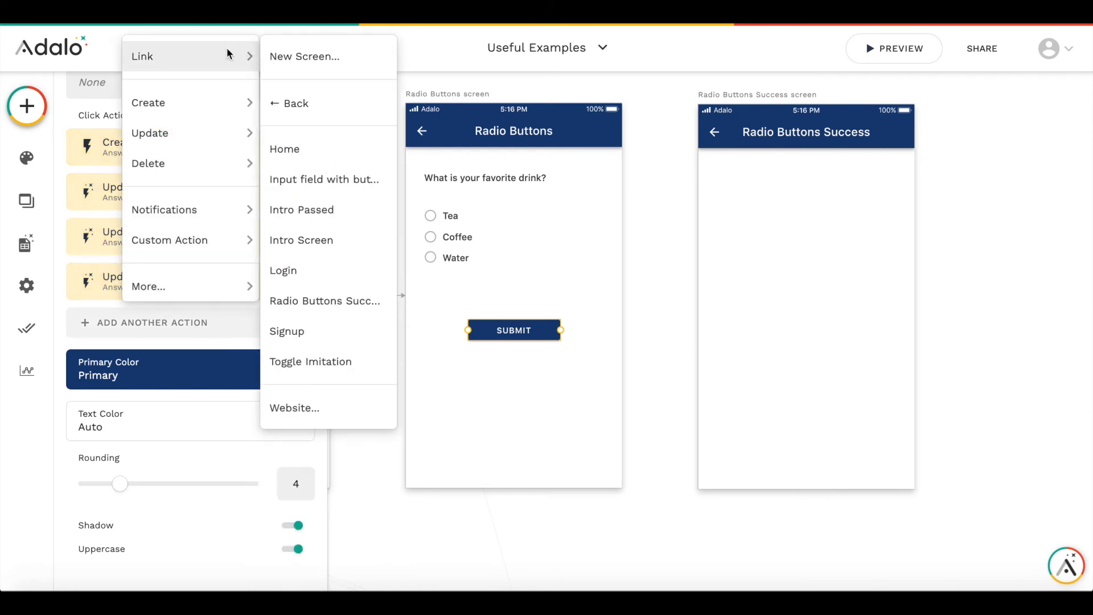
{"action": "left_click", "coordinate": [331, 301]}
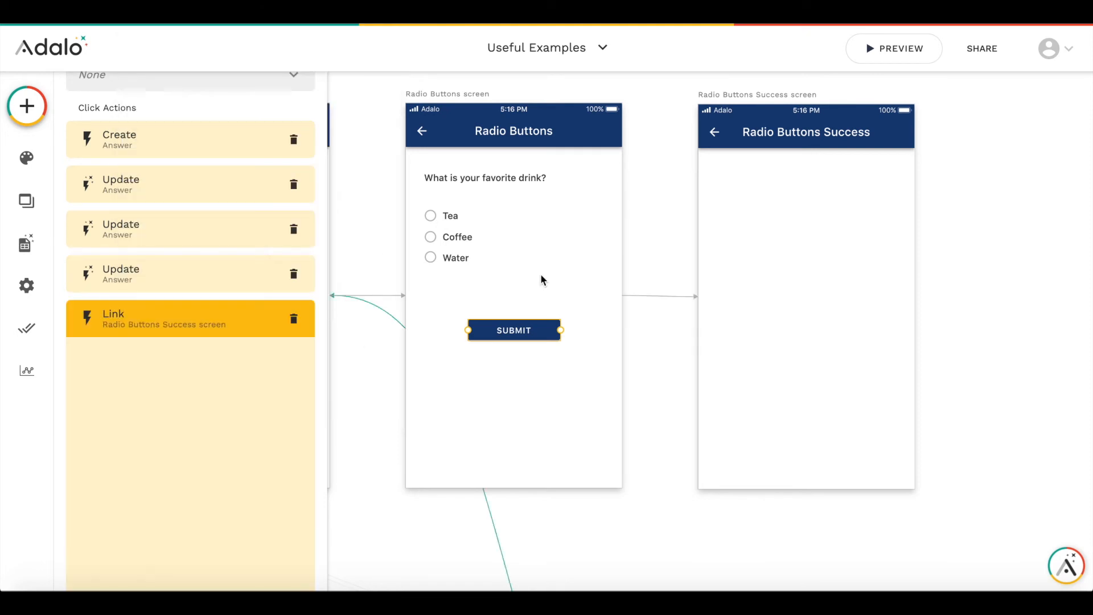
{"action": "left_click", "coordinate": [264, 566]}
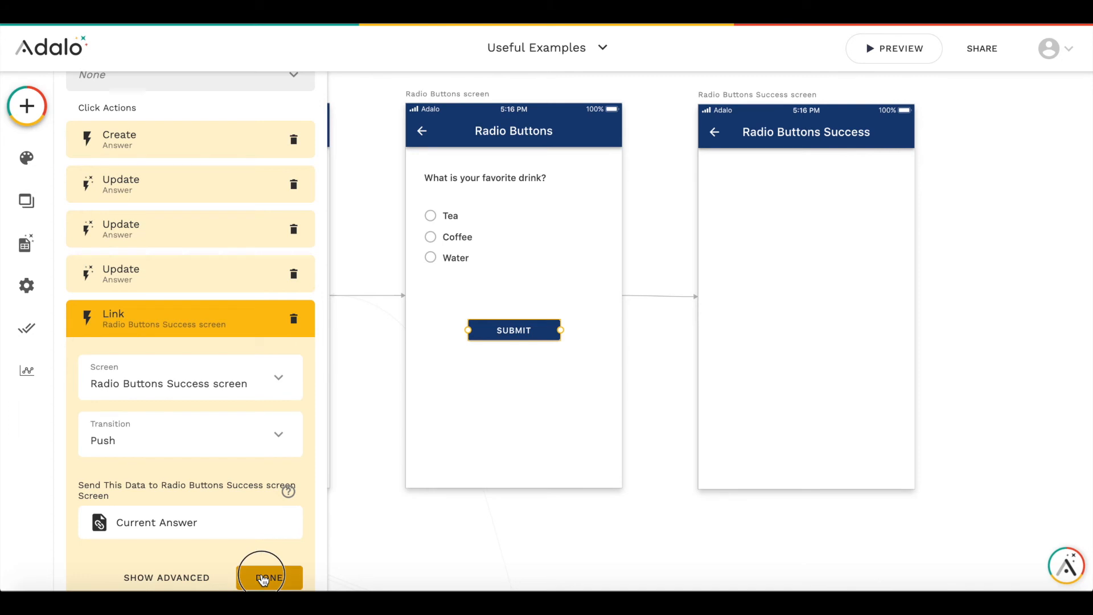
{"action": "left_click", "coordinate": [668, 370]}
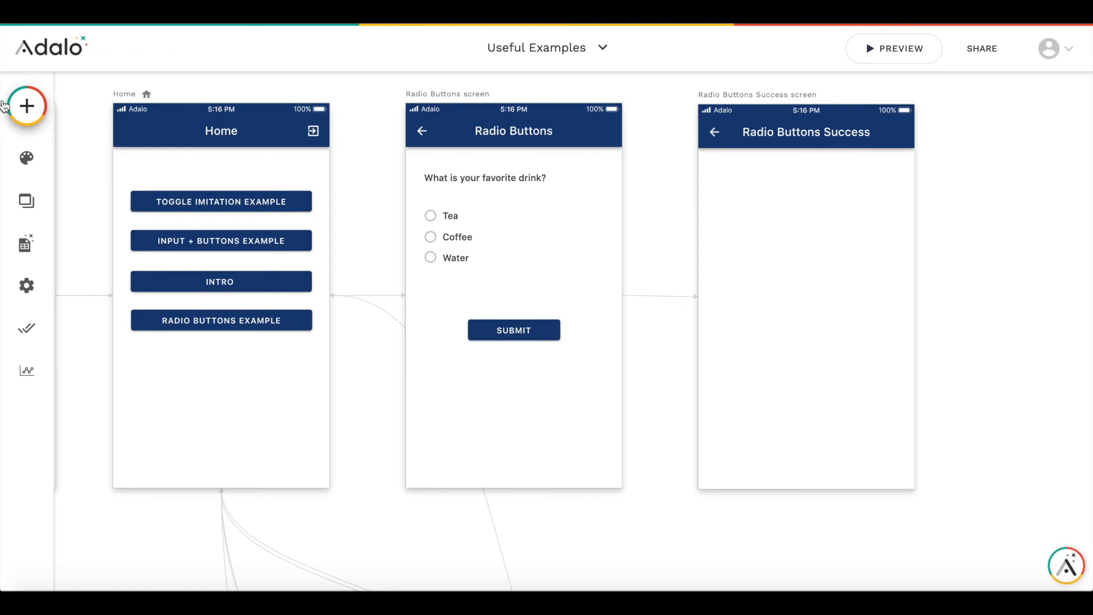
- Add a Custom List component to the Radio Buttons Success screen
{"action": "left_click", "coordinate": [29, 108]}
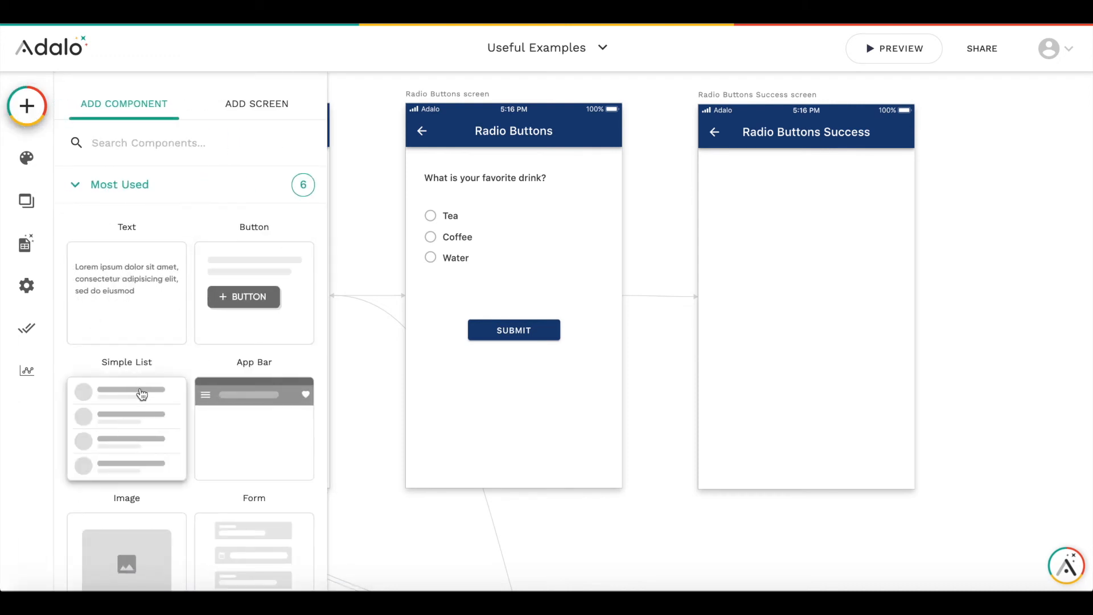
{"action": "scroll", "coordinate": [140, 390], "scroll_direction": "down", "scroll_amount": 7}
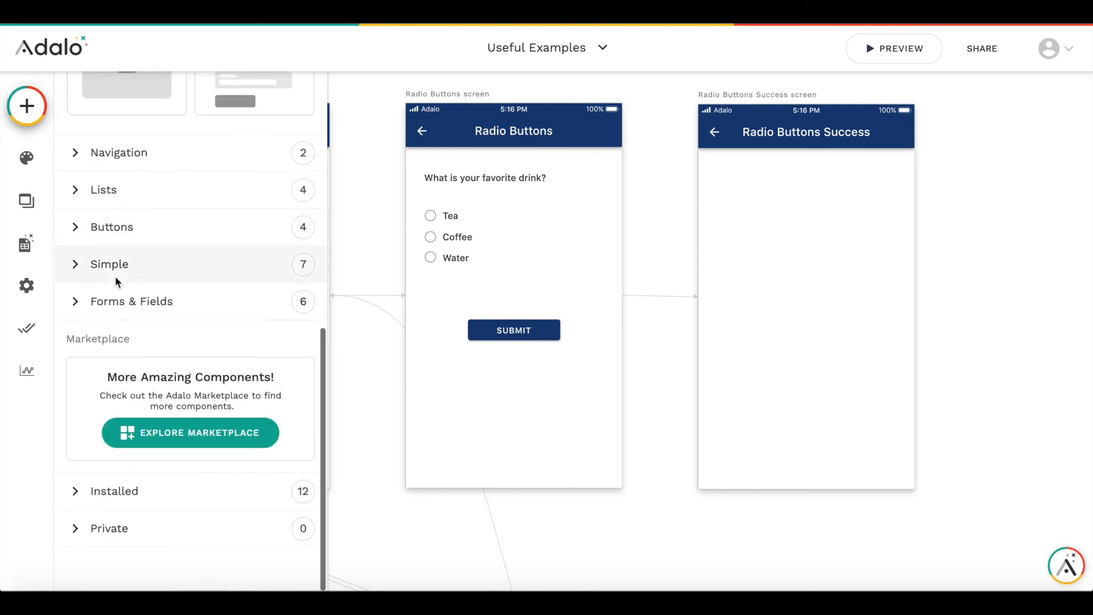
{"action": "left_click", "coordinate": [92, 190]}
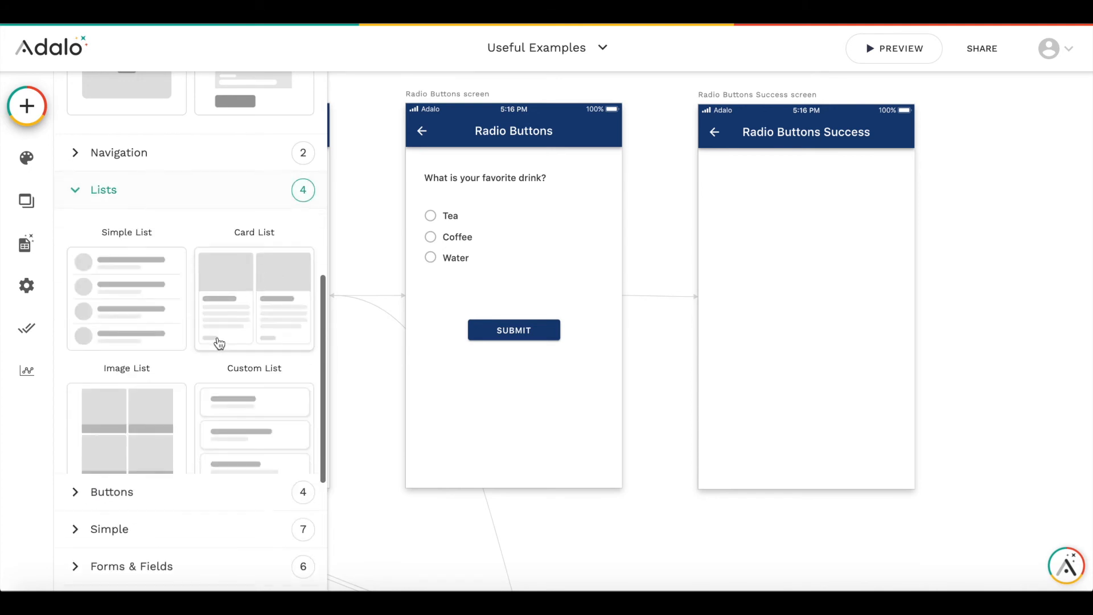
{"action": "left_click_drag", "start_coordinate": [263, 434], "coordinate": [807, 262]}
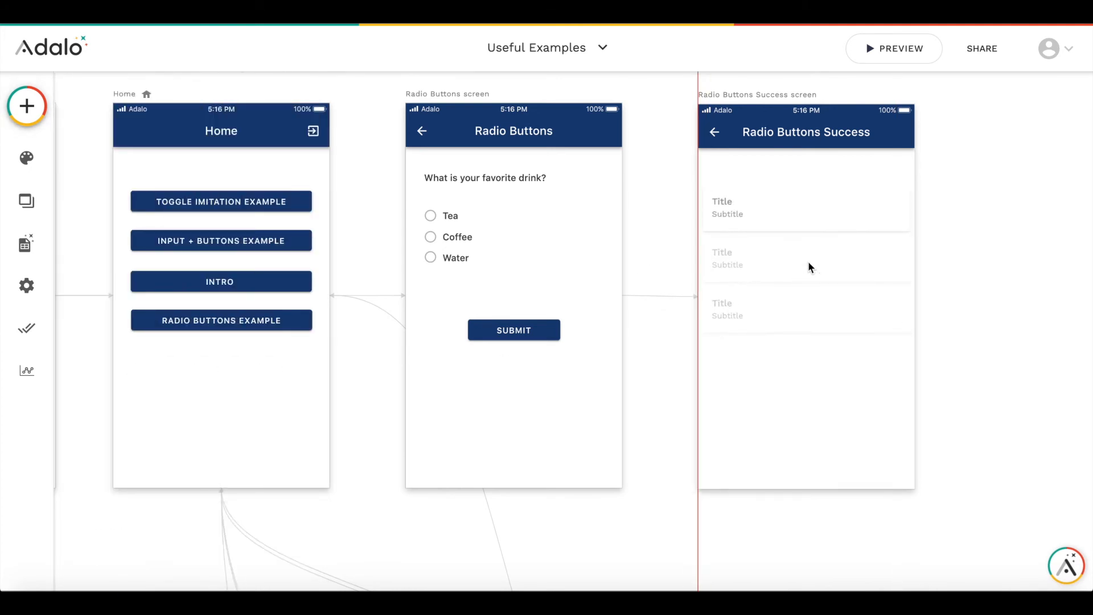
- Select the new list and change which collection it is a list of
{"action": "left_click", "coordinate": [737, 214]}
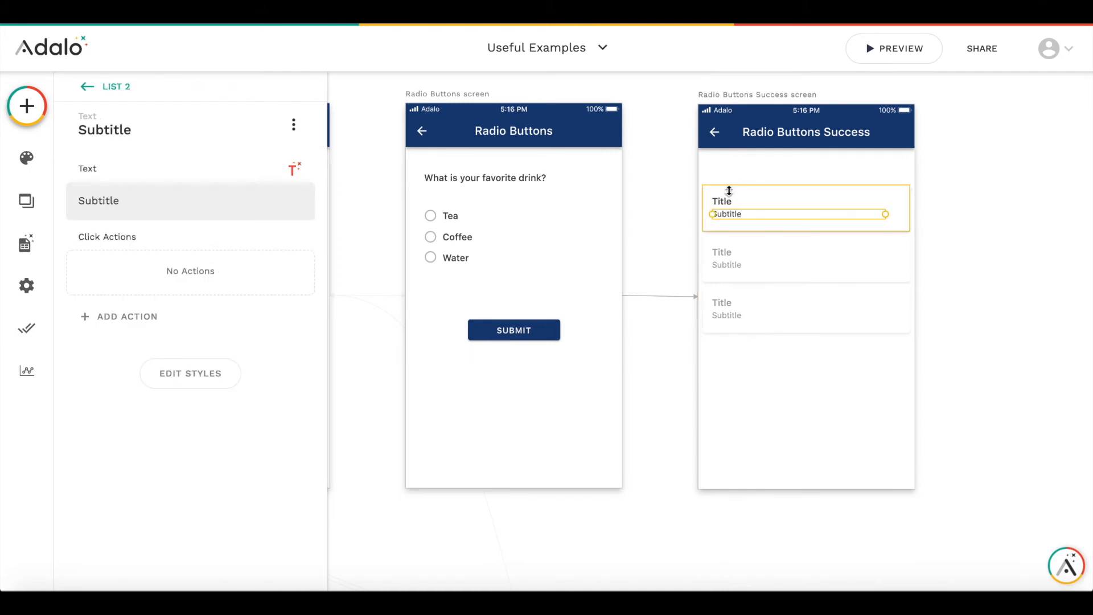
{"action": "left_click", "coordinate": [727, 189]}
{"action": "left_click", "coordinate": [790, 331]}
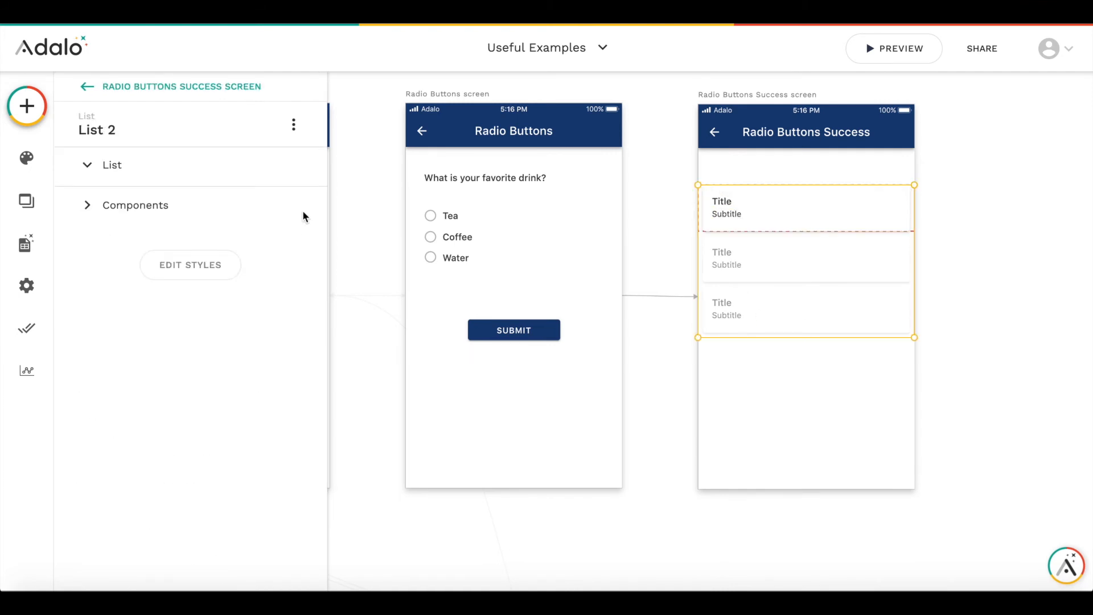
{"action": "left_click", "coordinate": [156, 215]}
{"action": "left_click", "coordinate": [114, 293]}
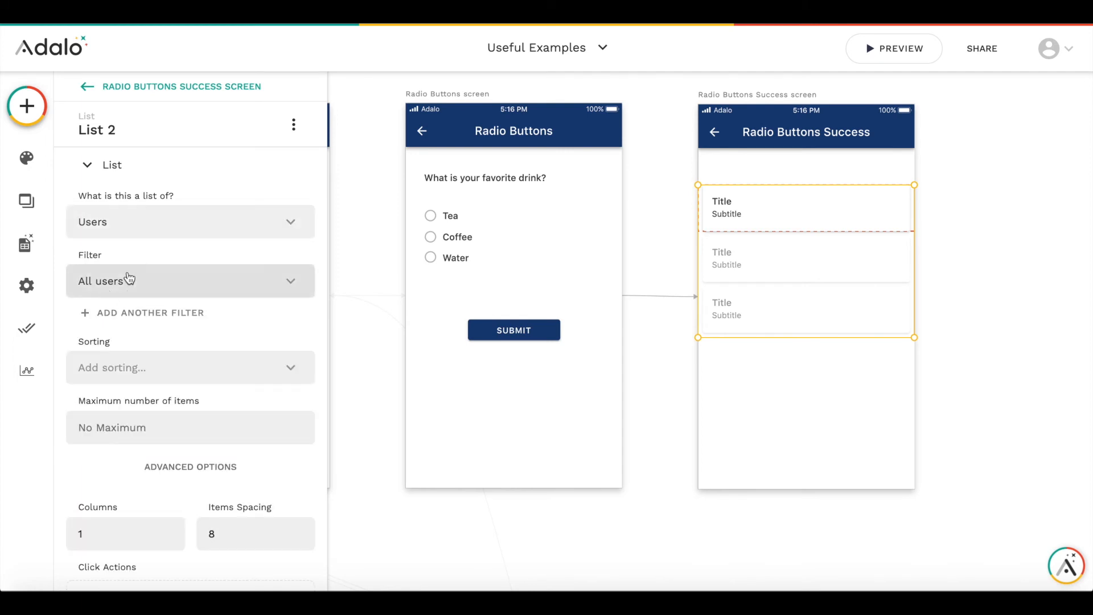
{"action": "left_click", "coordinate": [117, 228]}
{"action": "left_click", "coordinate": [107, 314]}
{"action": "left_click", "coordinate": [729, 499]}
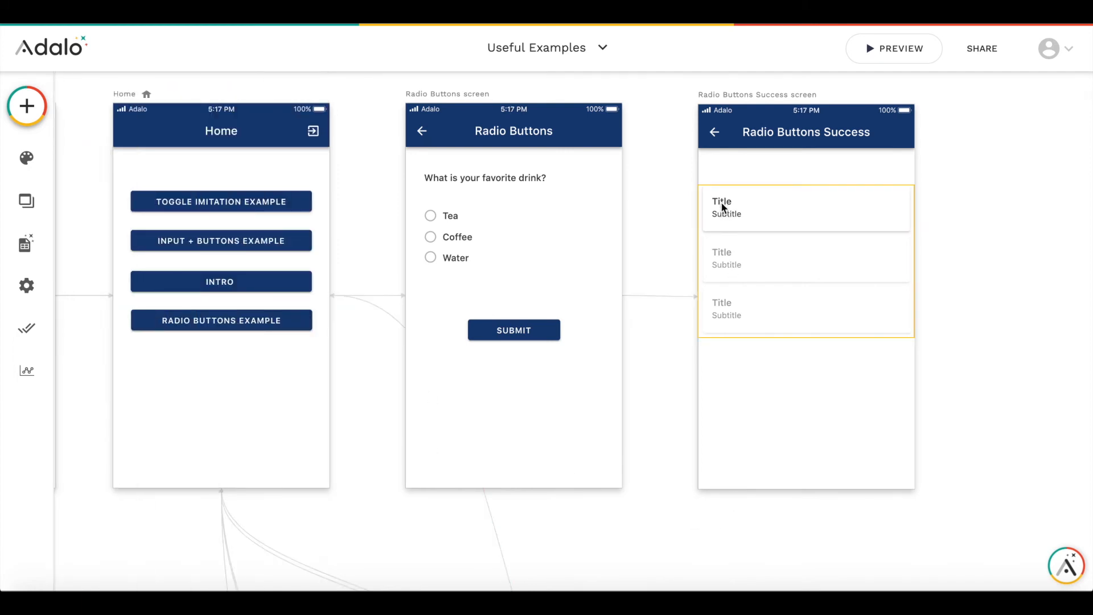
- Set the list item's title to 'User: ' followed by the Current Answer's User Email
{"action": "left_click", "coordinate": [721, 205]}
{"action": "left_click", "coordinate": [720, 205]}
{"action": "double_click", "coordinate": [134, 202]}
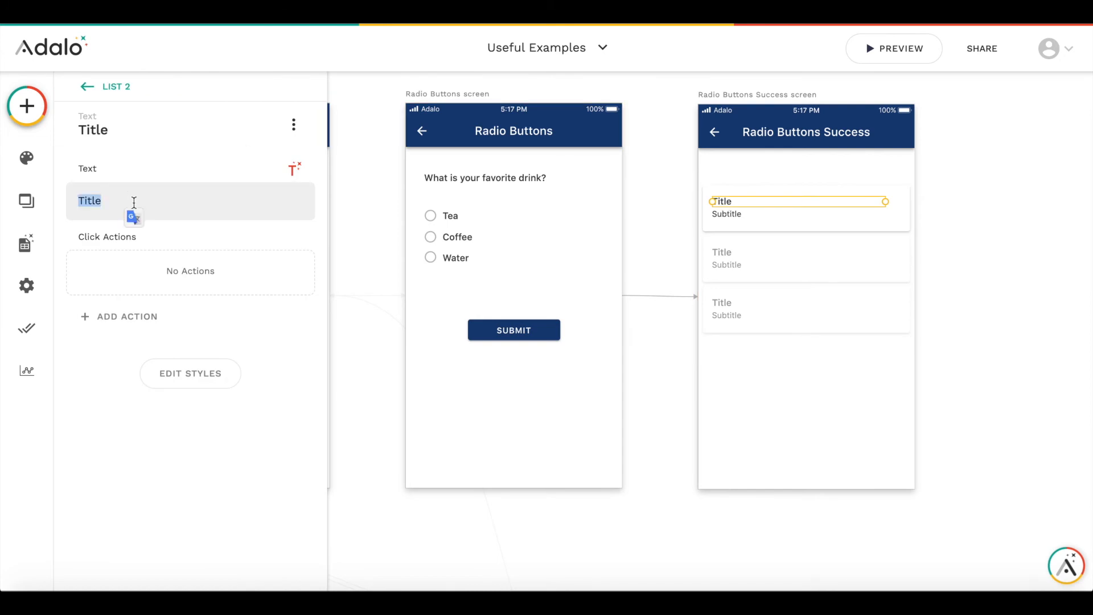
{"action": "type", "text": "User:"}
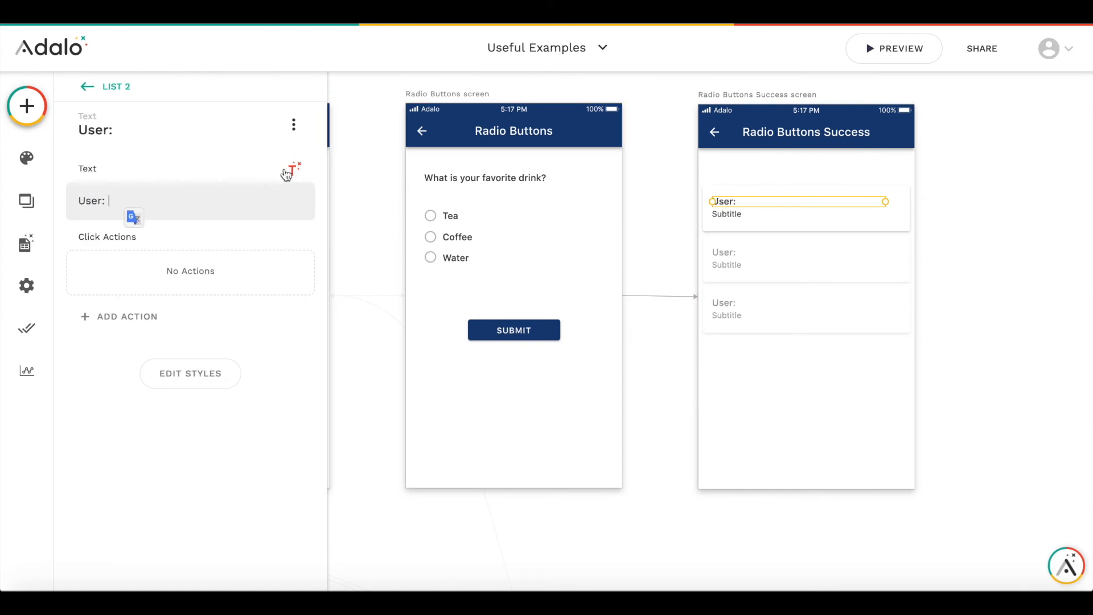
{"action": "left_click", "coordinate": [294, 168]}
{"action": "mouse_move", "coordinate": [296, 206]}
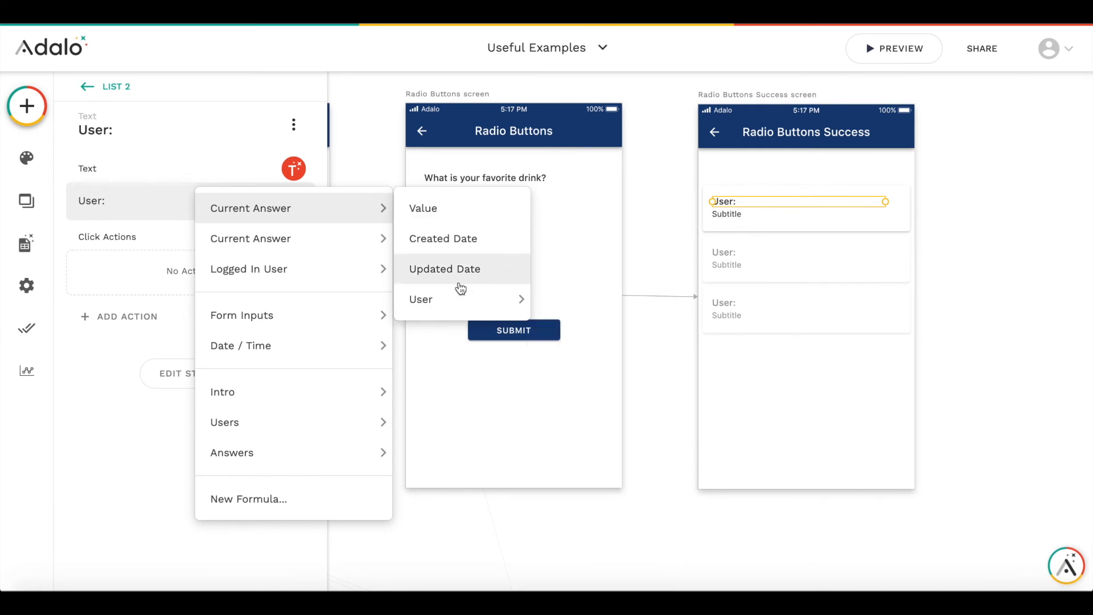
{"action": "mouse_move", "coordinate": [440, 302]}
{"action": "left_click", "coordinate": [585, 303]}
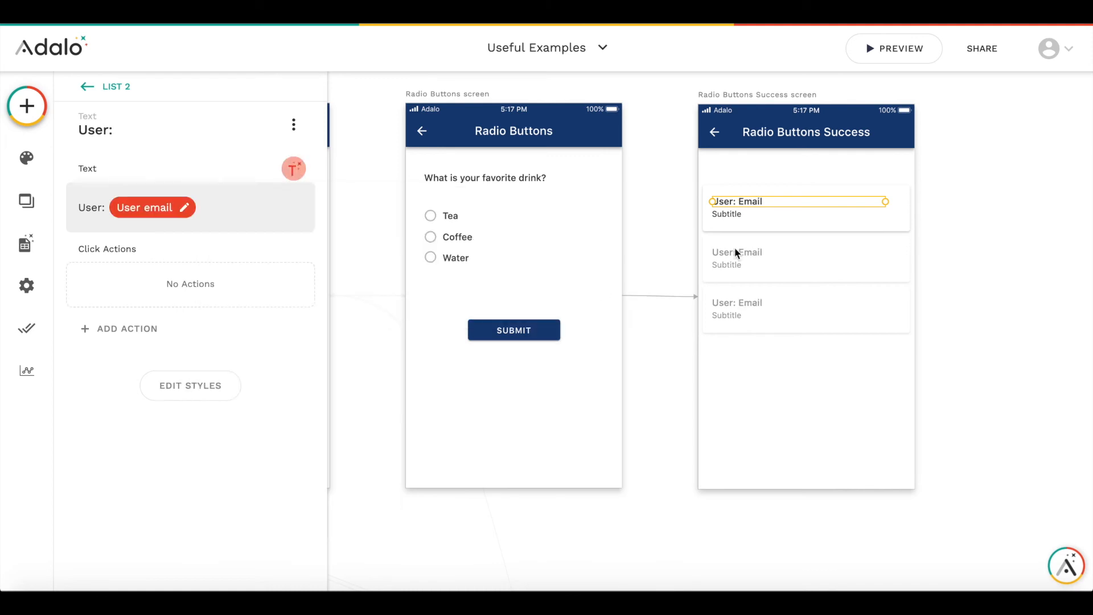
- Move the list item's subtitle up beside the title on the same row
{"action": "left_click", "coordinate": [729, 220]}
{"action": "left_click", "coordinate": [728, 214]}
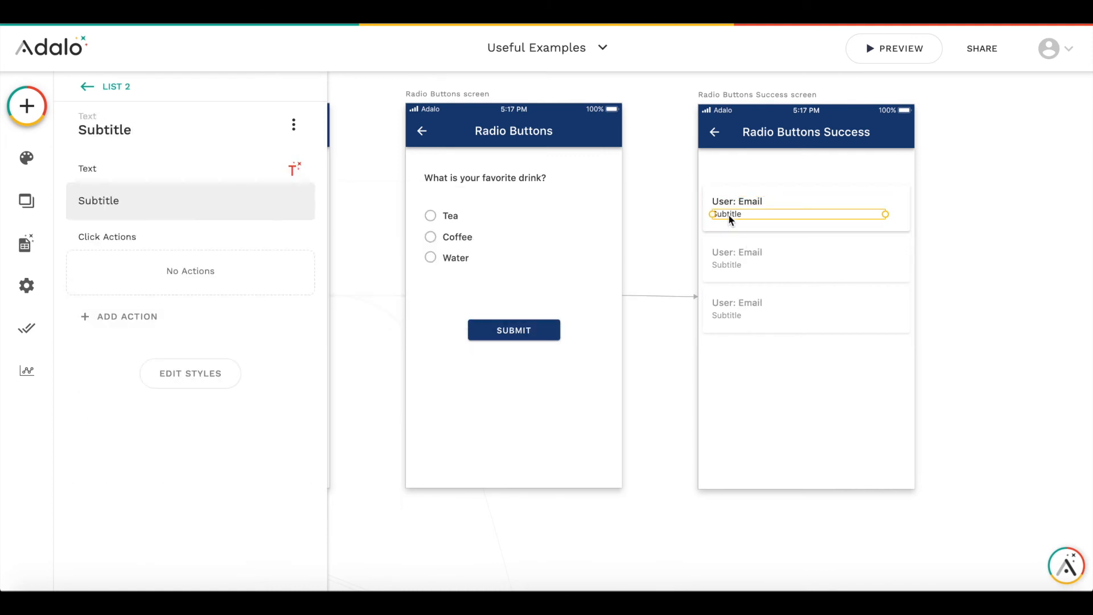
{"action": "left_click_drag", "start_coordinate": [715, 215], "coordinate": [815, 200]}
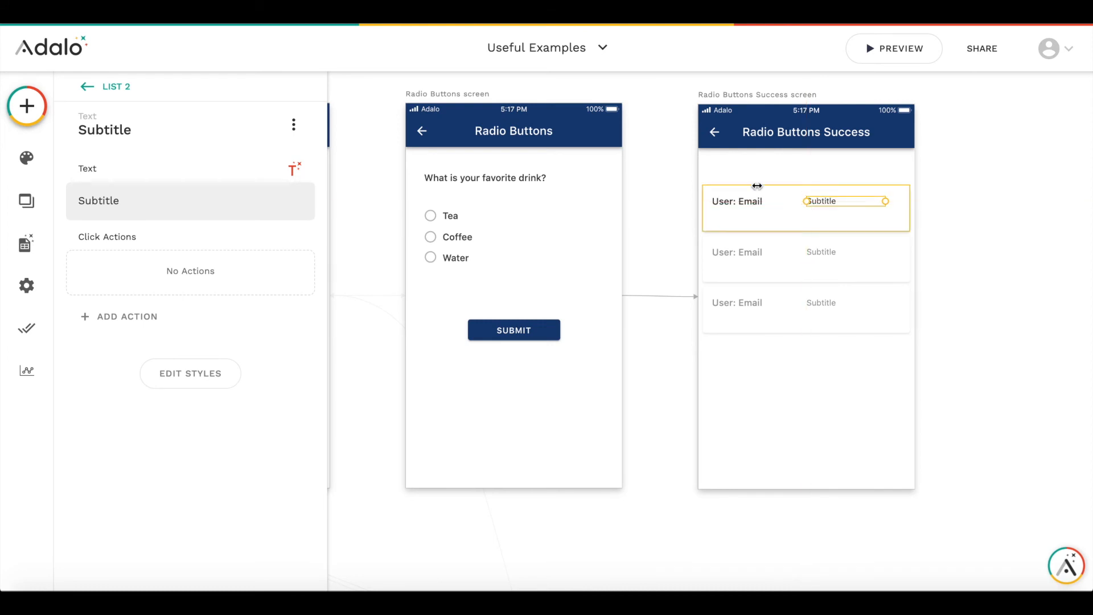
- Replace the subtitle text with the Current Answer's Value
{"action": "double_click", "coordinate": [271, 198]}
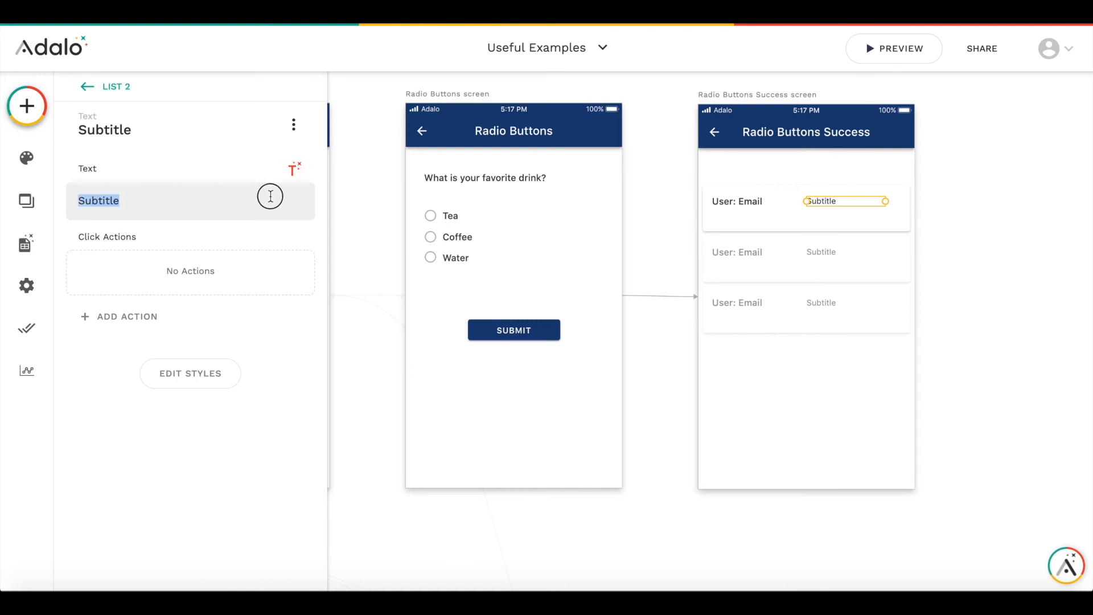
{"action": "key", "text": "BackSpace"}
{"action": "left_click", "coordinate": [293, 169]}
{"action": "mouse_move", "coordinate": [291, 222]}
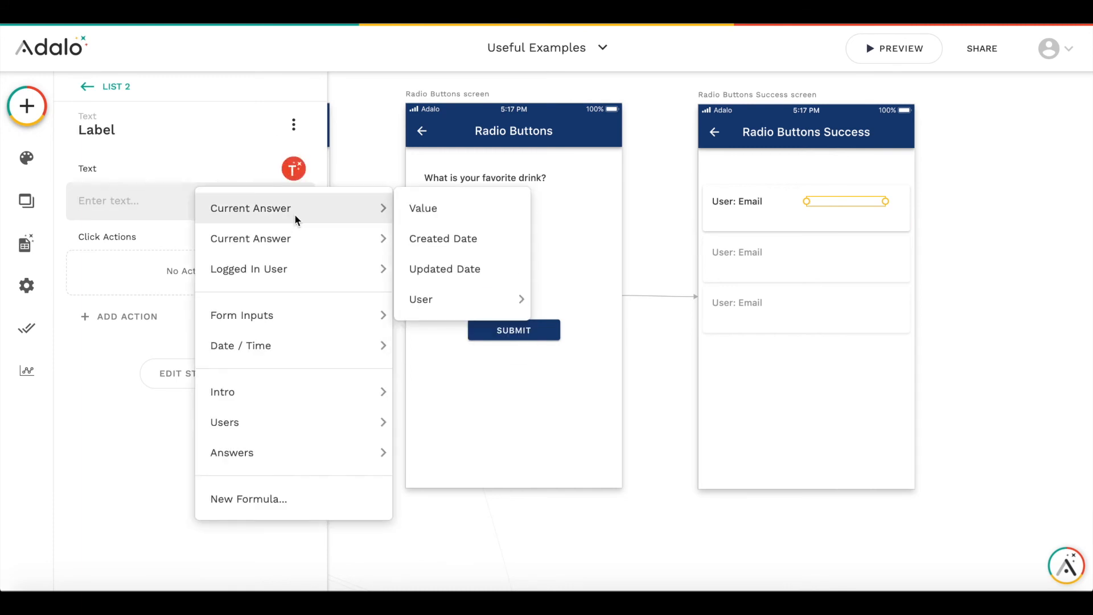
{"action": "left_click", "coordinate": [426, 211]}
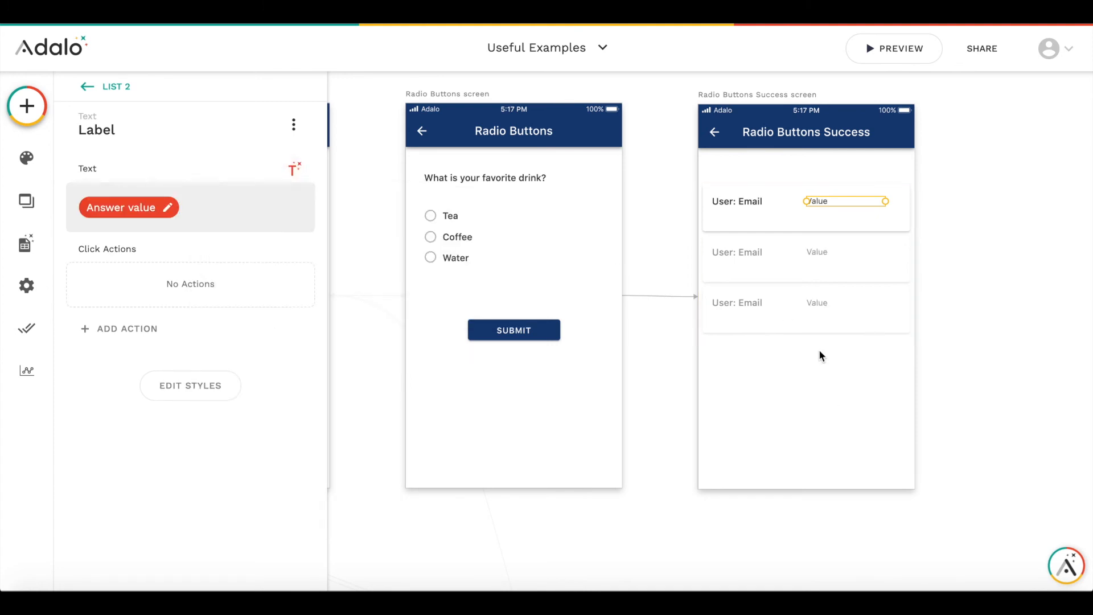
{"action": "left_click", "coordinate": [737, 202]}
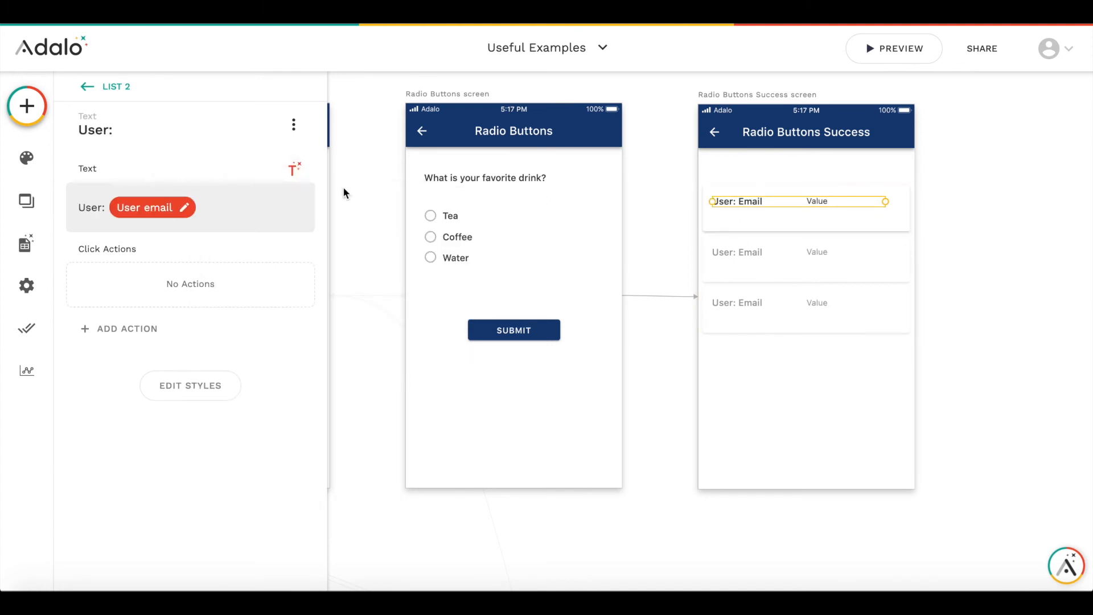
{"action": "left_click", "coordinate": [294, 170]}
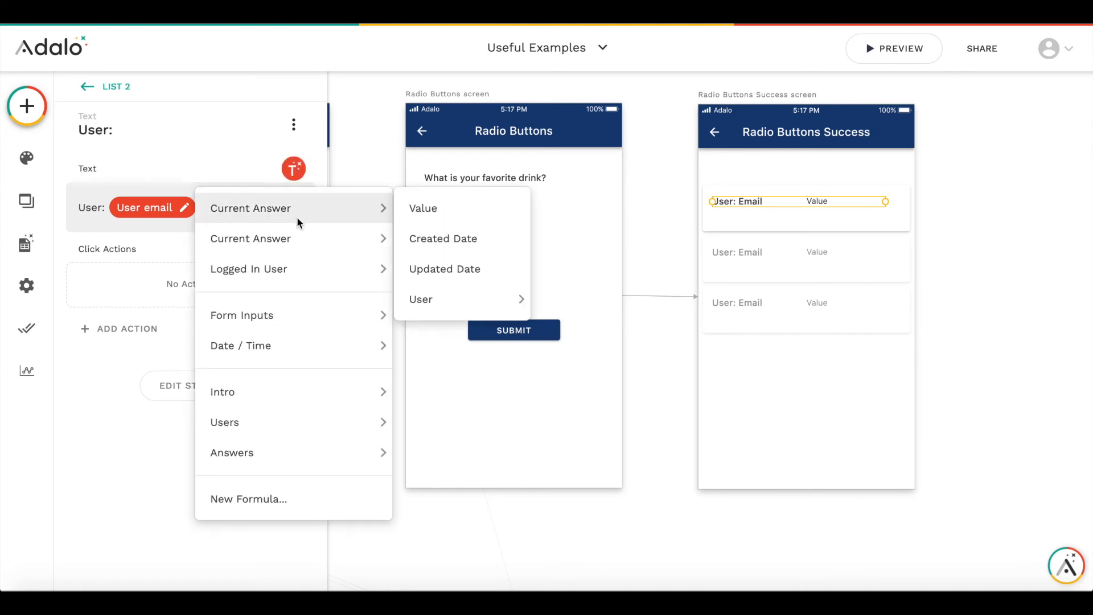
{"action": "mouse_move", "coordinate": [298, 242]}
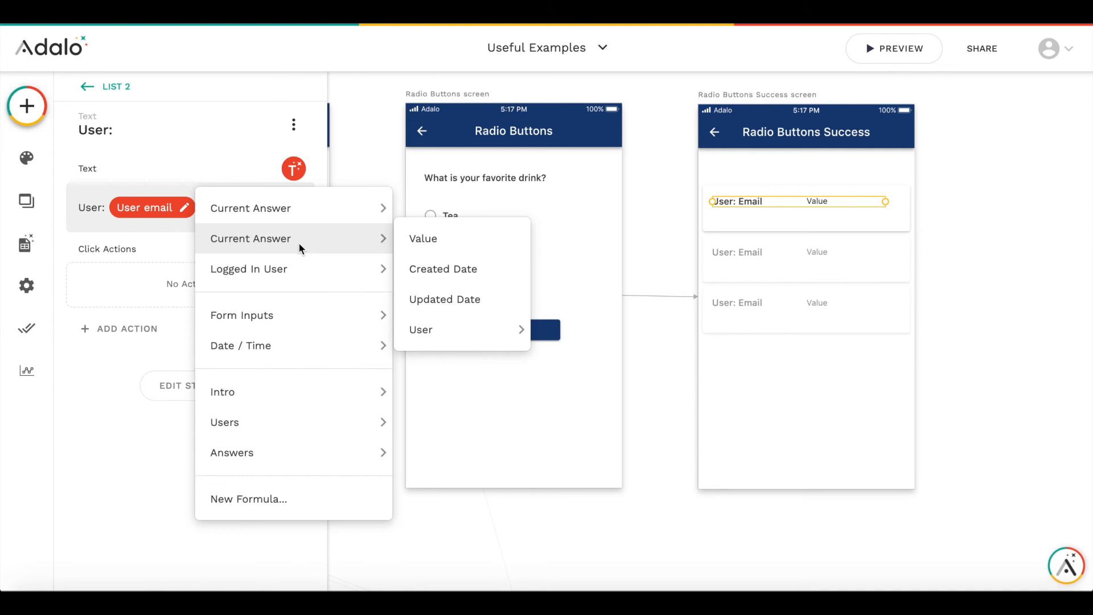
{"action": "mouse_move", "coordinate": [287, 219]}
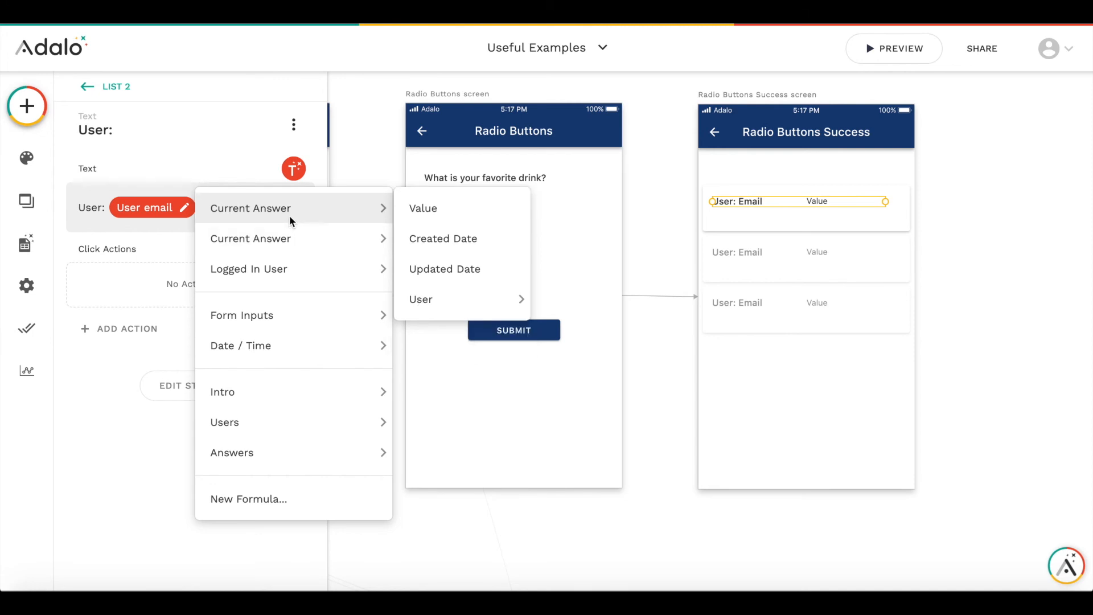
{"action": "left_click", "coordinate": [541, 126]}
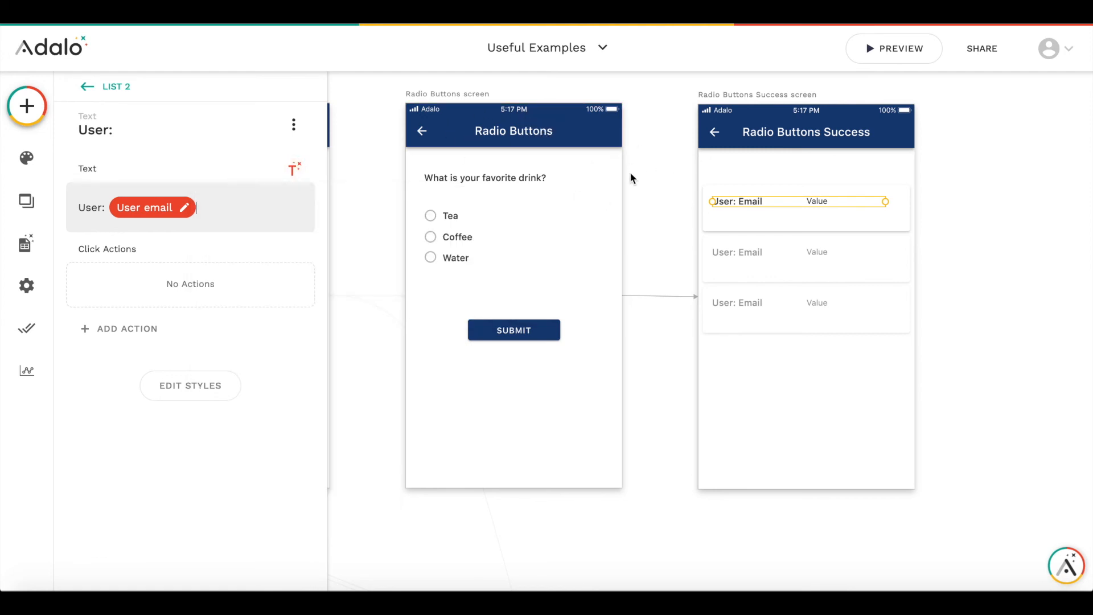
- Add a button below the list on the Radio Buttons Success screen and remove its icon
{"action": "left_click", "coordinate": [784, 368]}
{"action": "left_click", "coordinate": [41, 115]}
{"action": "left_click_drag", "start_coordinate": [268, 302], "coordinate": [783, 377]}
{"action": "left_click_drag", "start_coordinate": [872, 378], "coordinate": [877, 377]}
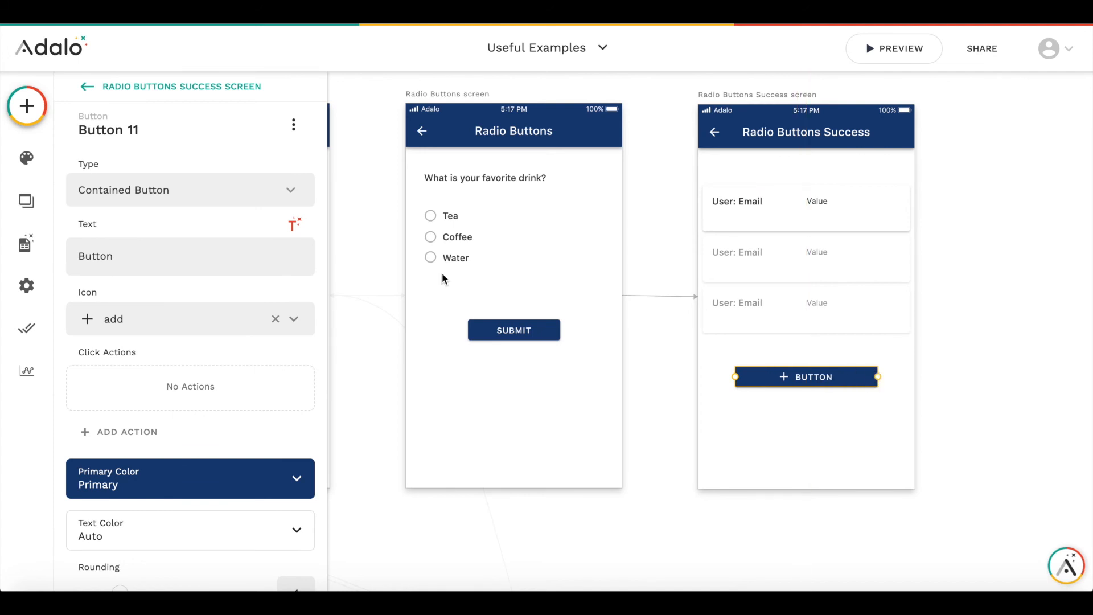
{"action": "left_click", "coordinate": [275, 318]}
- Set the new button's text to 'Submit another answer'
{"action": "left_click", "coordinate": [124, 254]}
{"action": "double_click", "coordinate": [125, 254]}
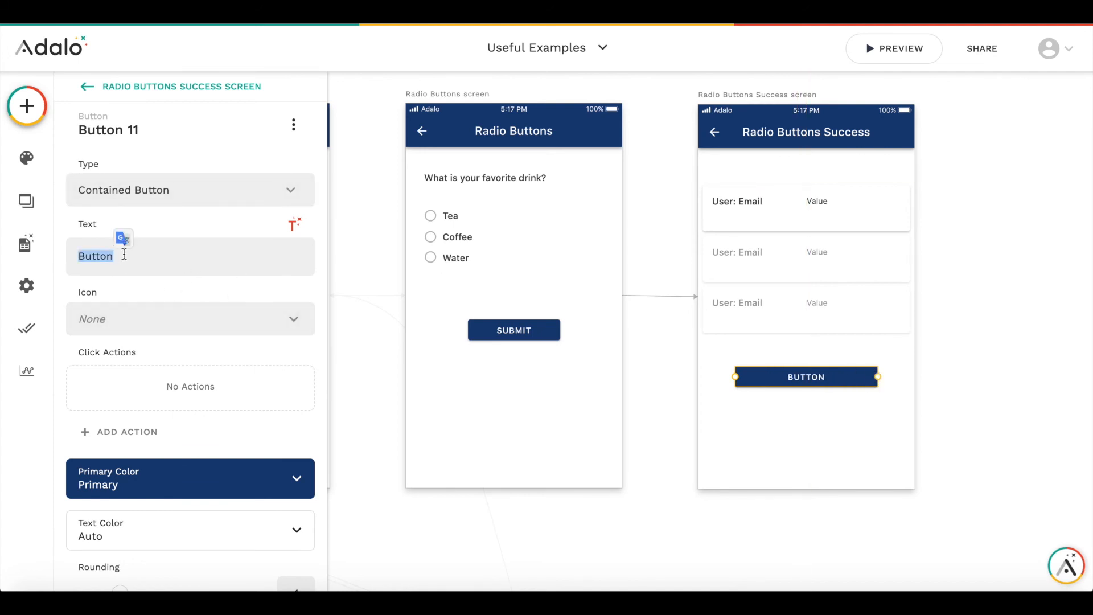
{"action": "type", "text": "Submit anow"}
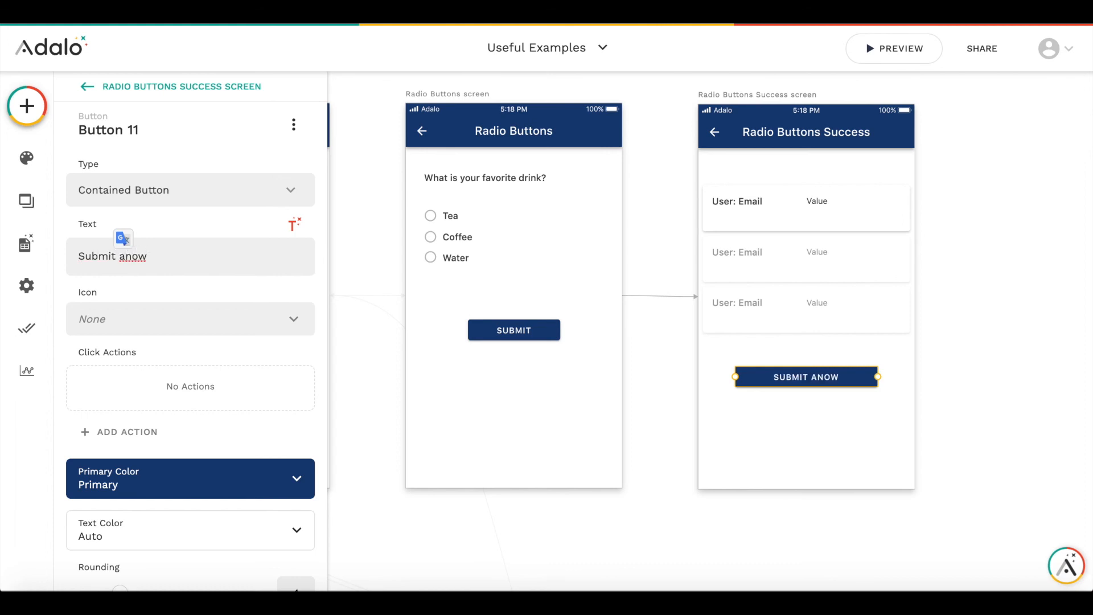
{"action": "key", "text": "BackSpace"}
{"action": "type", "text": "ther answer"}
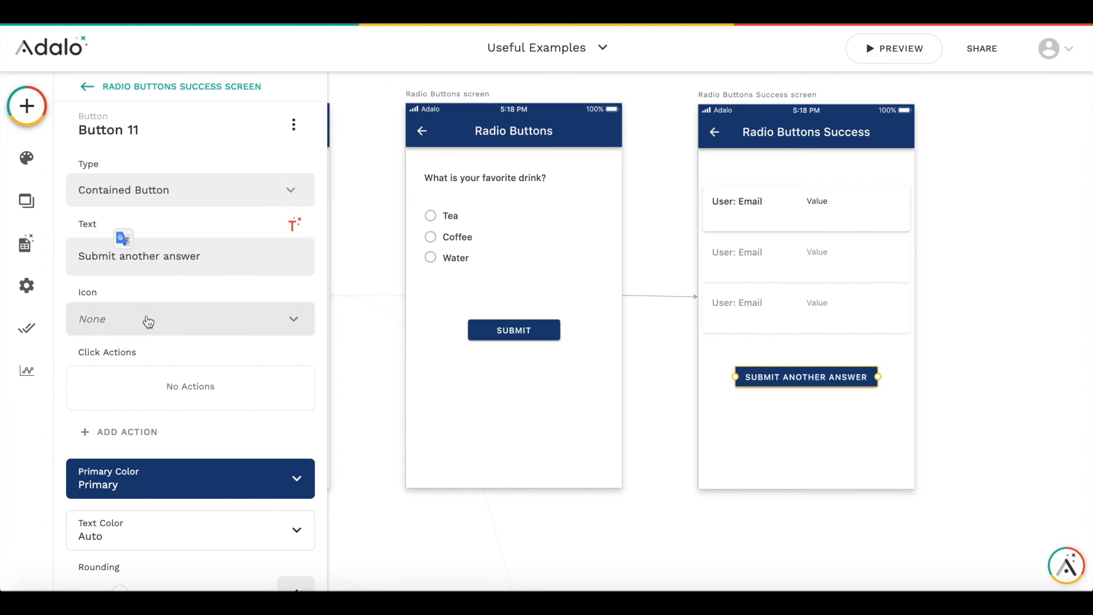
- Add a Link action to the Submit another answer button that opens the Radio Buttons screen
{"action": "left_click", "coordinate": [133, 442]}
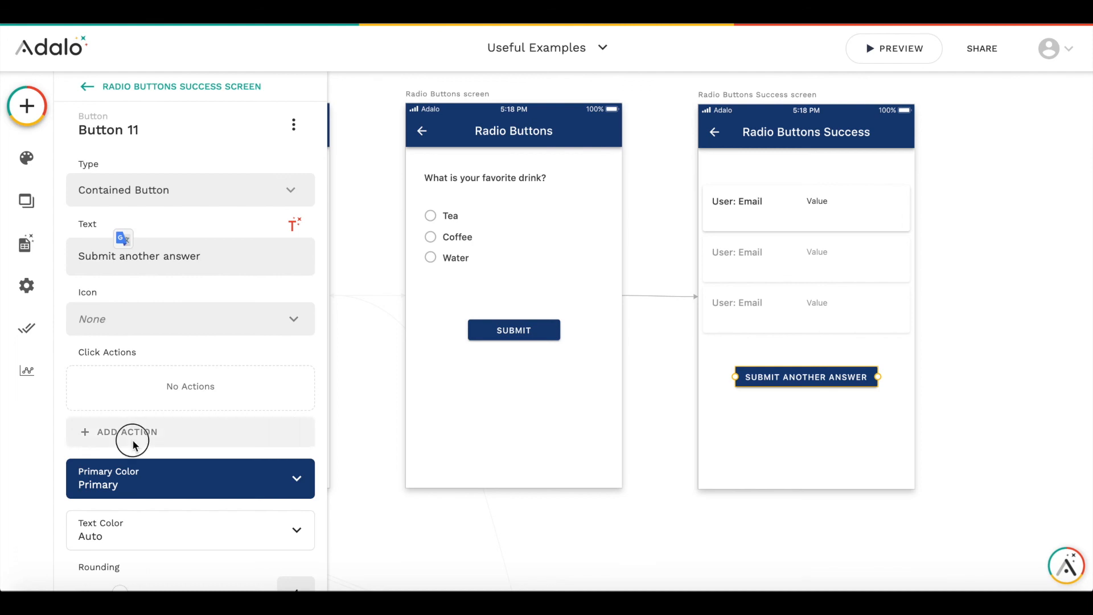
{"action": "mouse_move", "coordinate": [204, 158]}
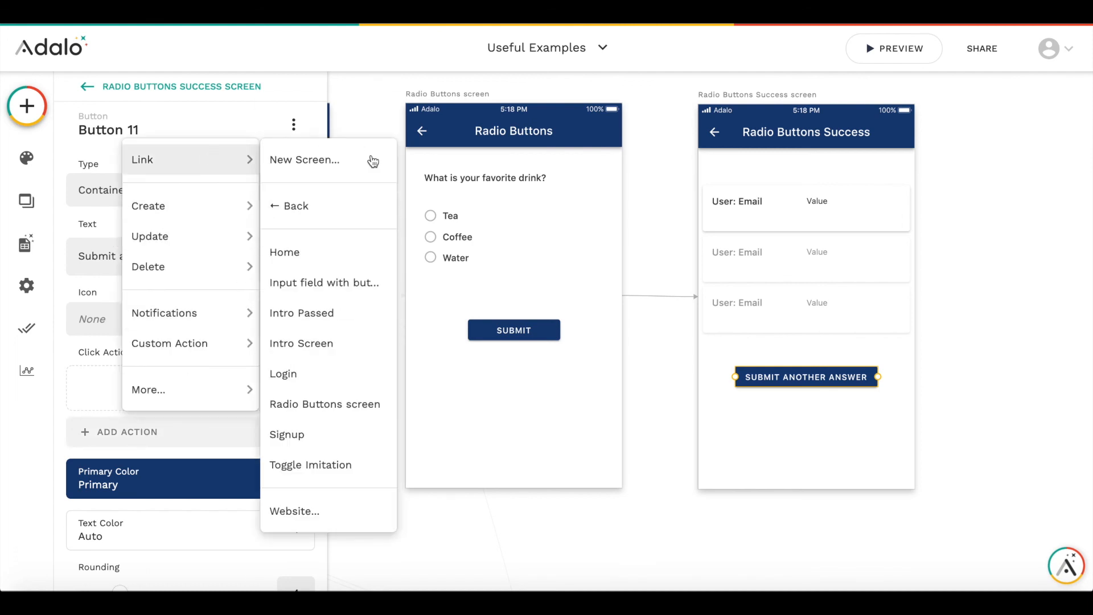
{"action": "left_click", "coordinate": [349, 404]}
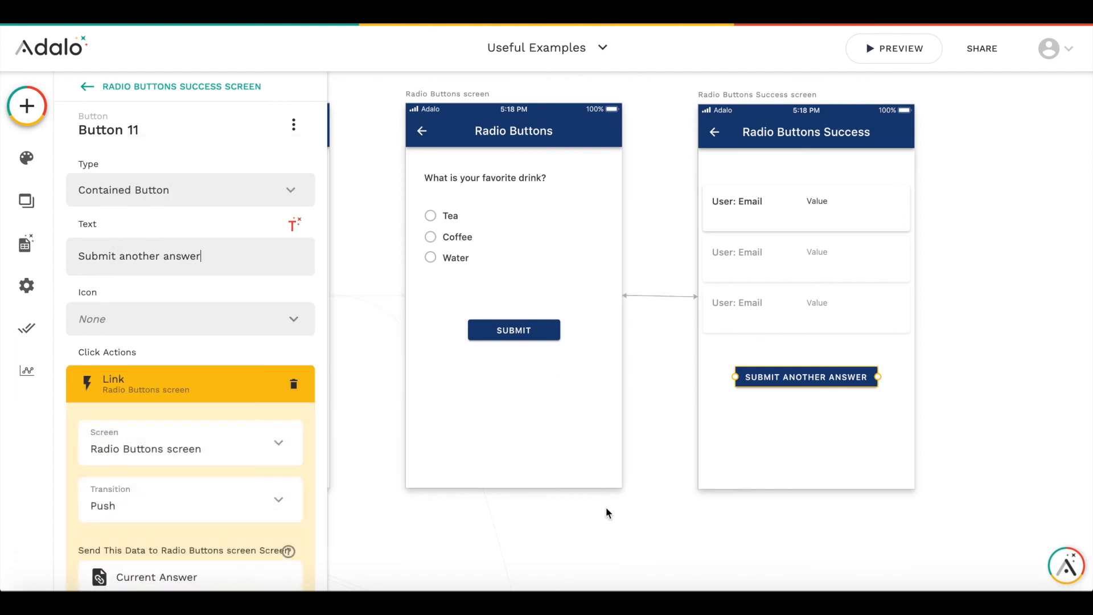
{"action": "scroll", "coordinate": [239, 498], "scroll_direction": "down", "scroll_amount": 3}
{"action": "left_click", "coordinate": [274, 443]}
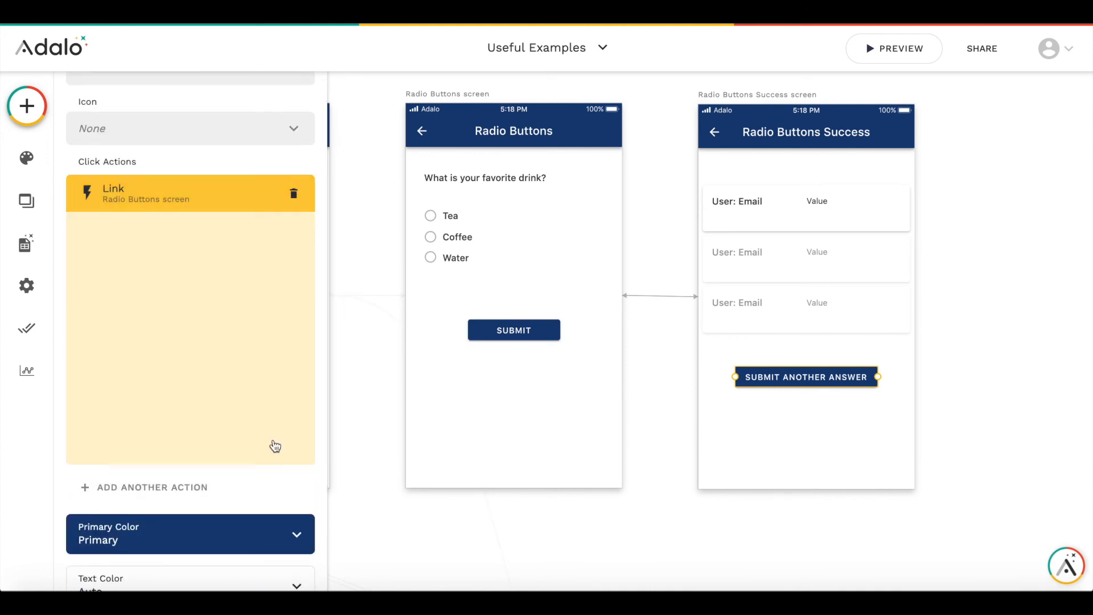
{"action": "left_click", "coordinate": [636, 149]}
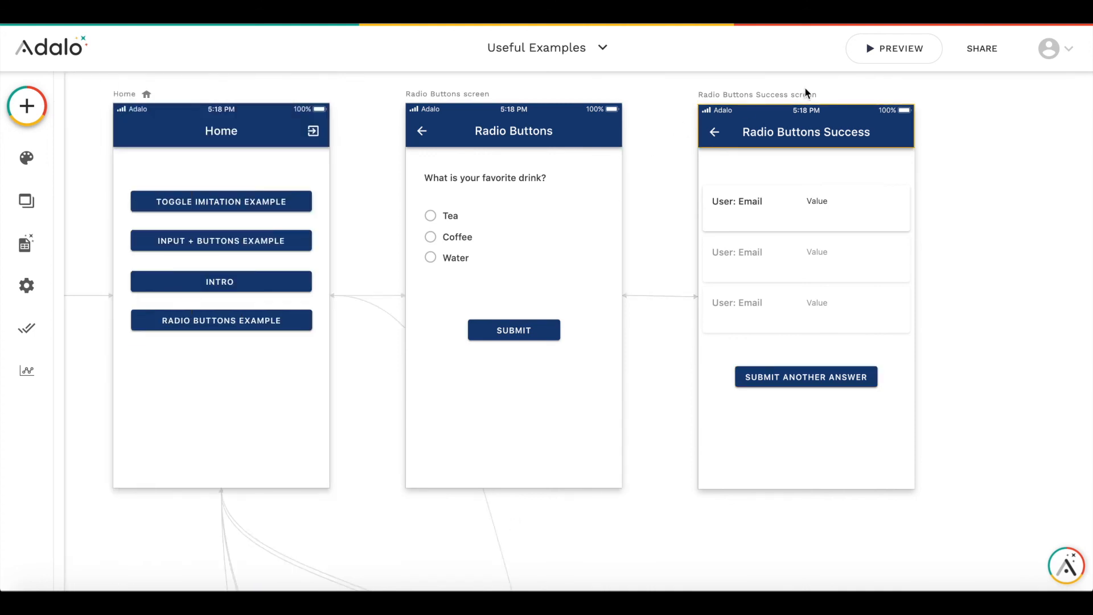
- Preview the app, open the Radio Buttons example and toggle between the Tea, Coffee and Water options
{"action": "left_click", "coordinate": [871, 52]}
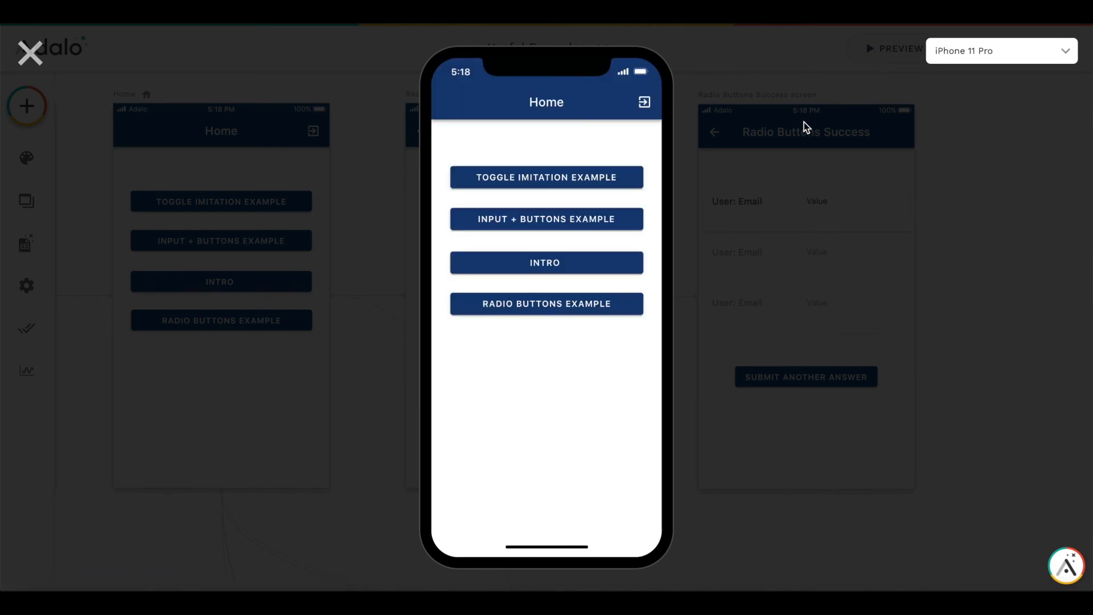
{"action": "left_click", "coordinate": [563, 303]}
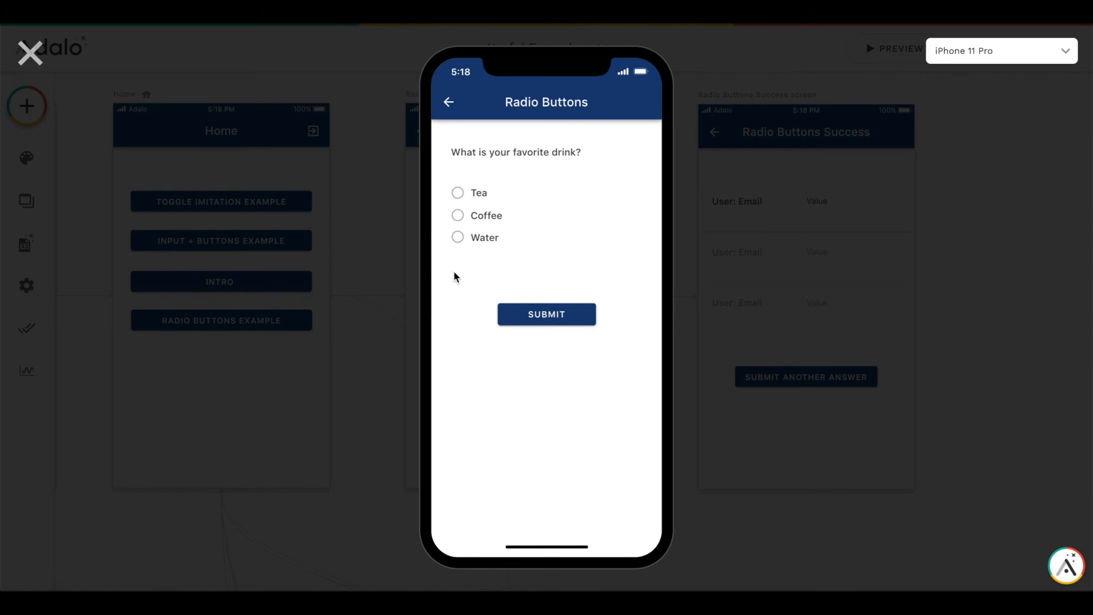
{"action": "left_click", "coordinate": [458, 220]}
{"action": "left_click", "coordinate": [459, 243]}
{"action": "left_click", "coordinate": [458, 193]}
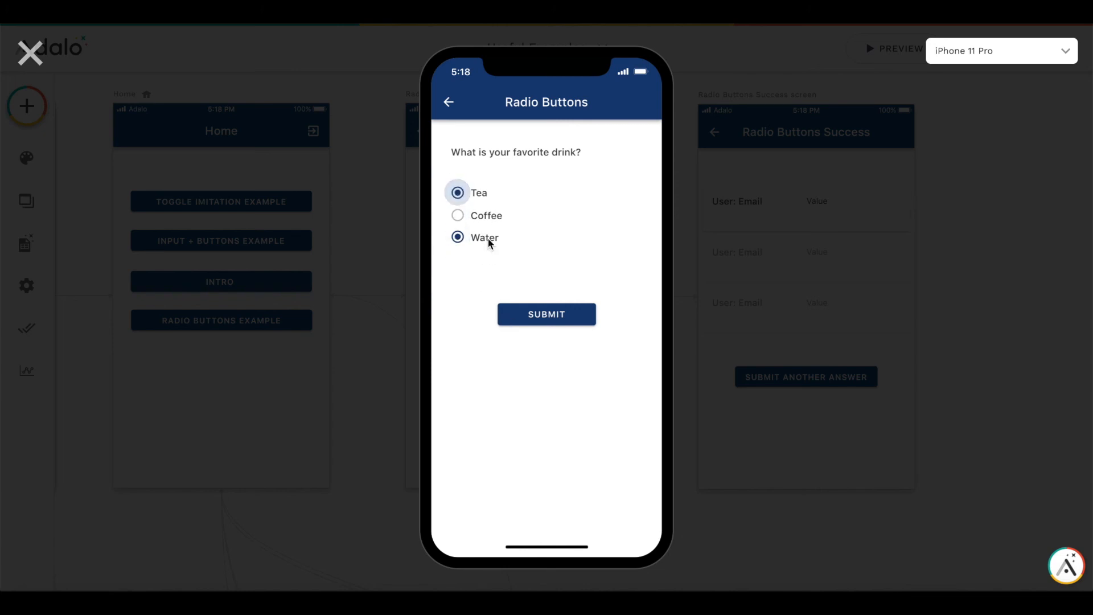
{"action": "left_click", "coordinate": [458, 218]}
{"action": "left_click", "coordinate": [458, 238]}
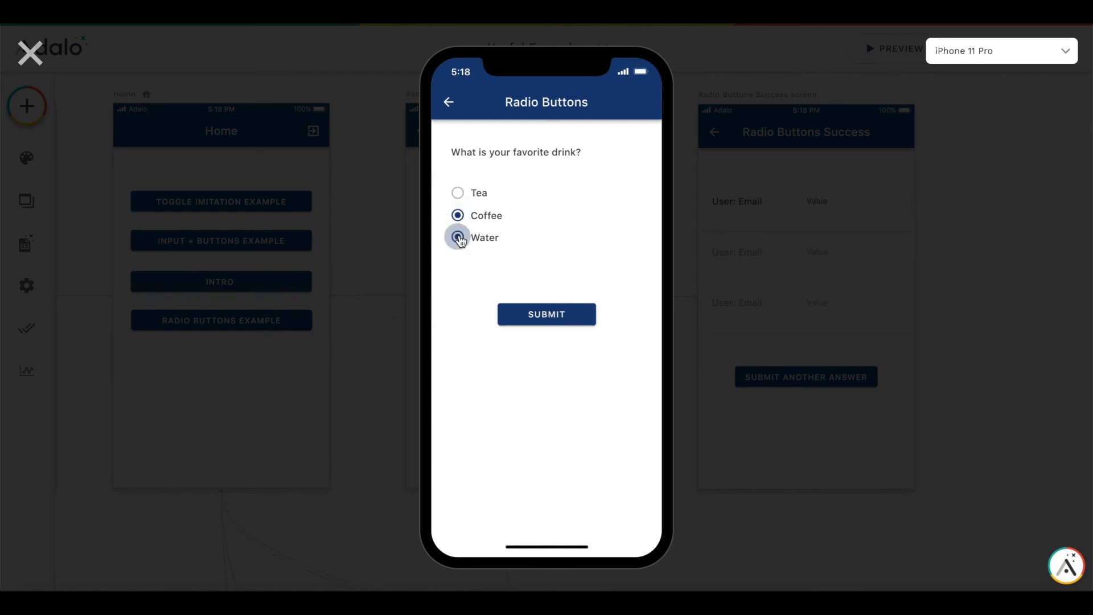
- Submit Water and Tea as answers through the previewed radio buttons form
{"action": "left_click", "coordinate": [546, 319]}
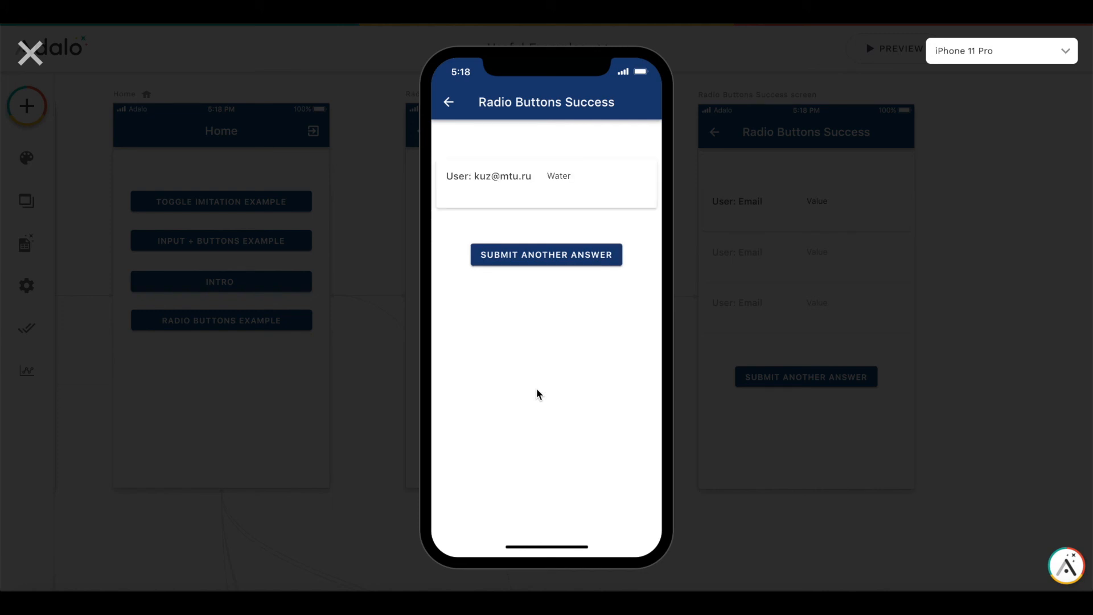
{"action": "left_click", "coordinate": [561, 256]}
{"action": "left_click", "coordinate": [461, 194]}
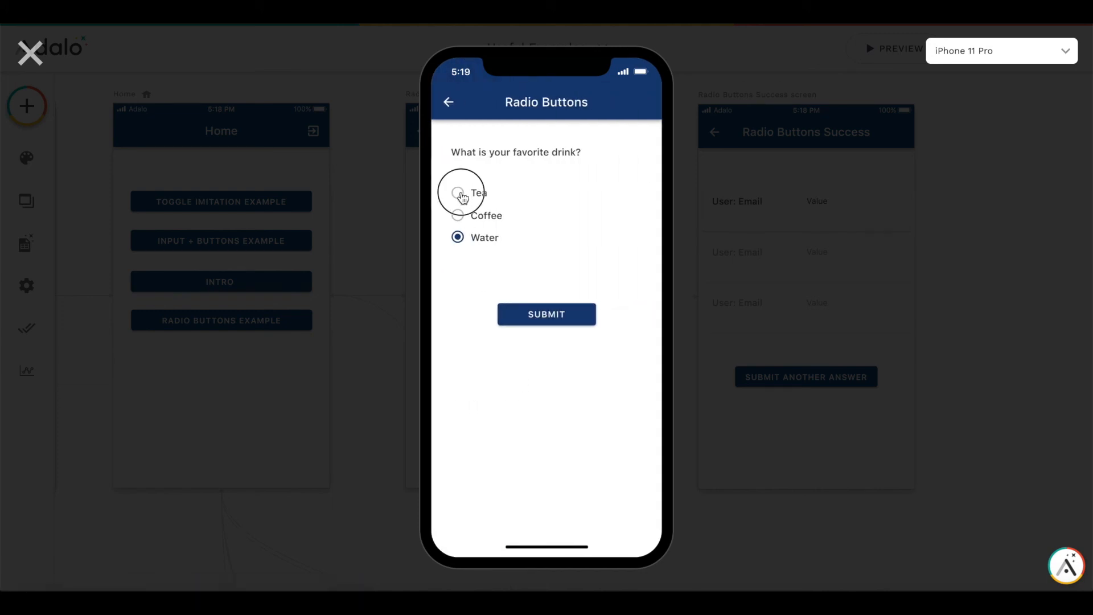
{"action": "left_click", "coordinate": [548, 318]}
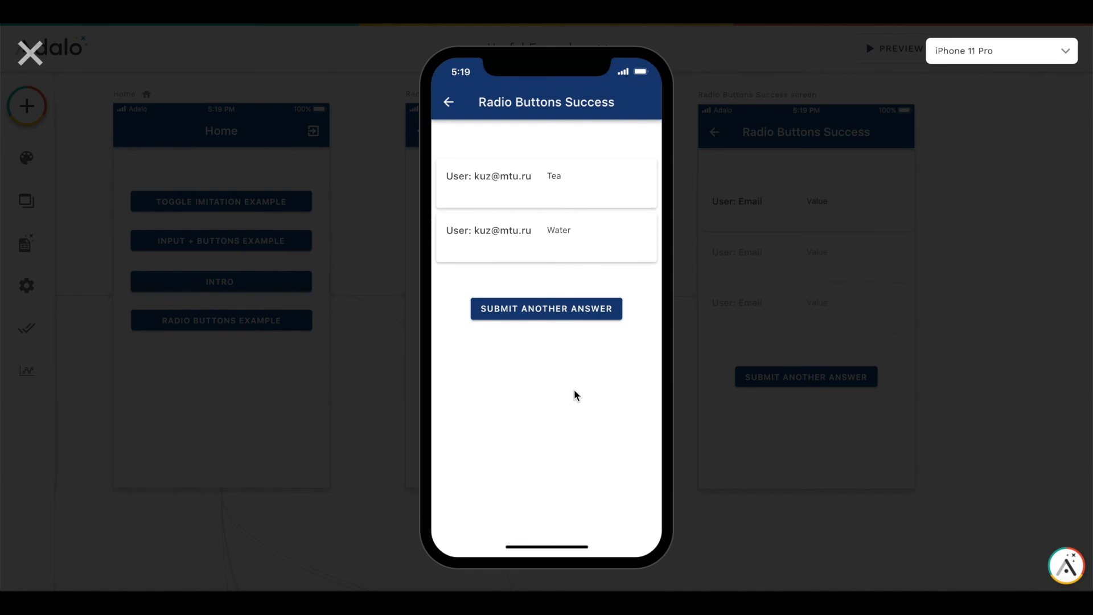
- Submit Coffee as another answer in the preview and close the preview
{"action": "left_click", "coordinate": [553, 322]}
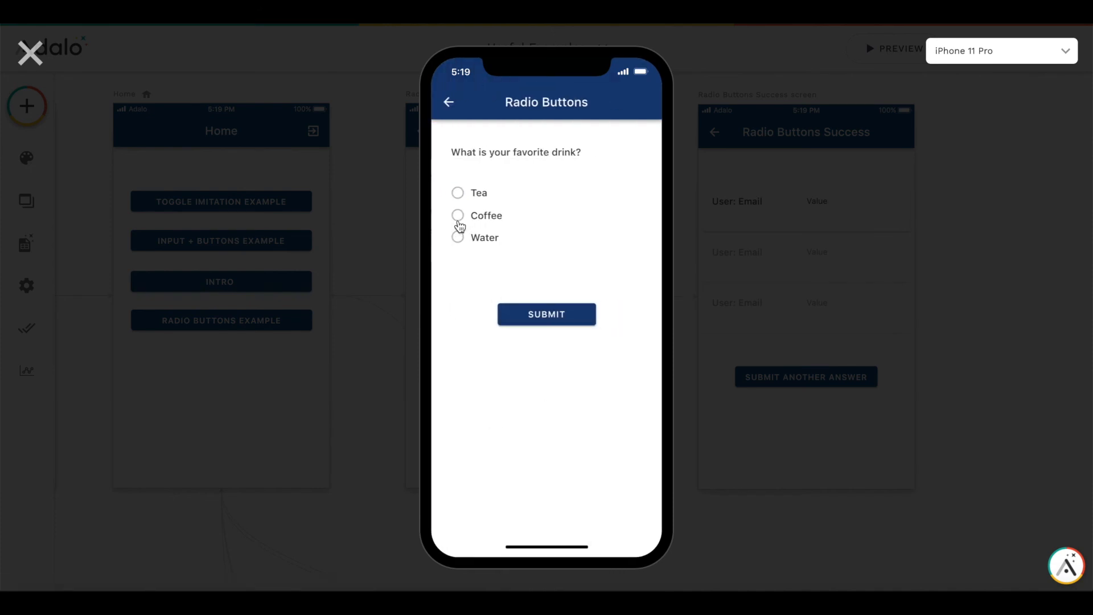
{"action": "left_click", "coordinate": [458, 217]}
{"action": "left_click", "coordinate": [541, 319]}
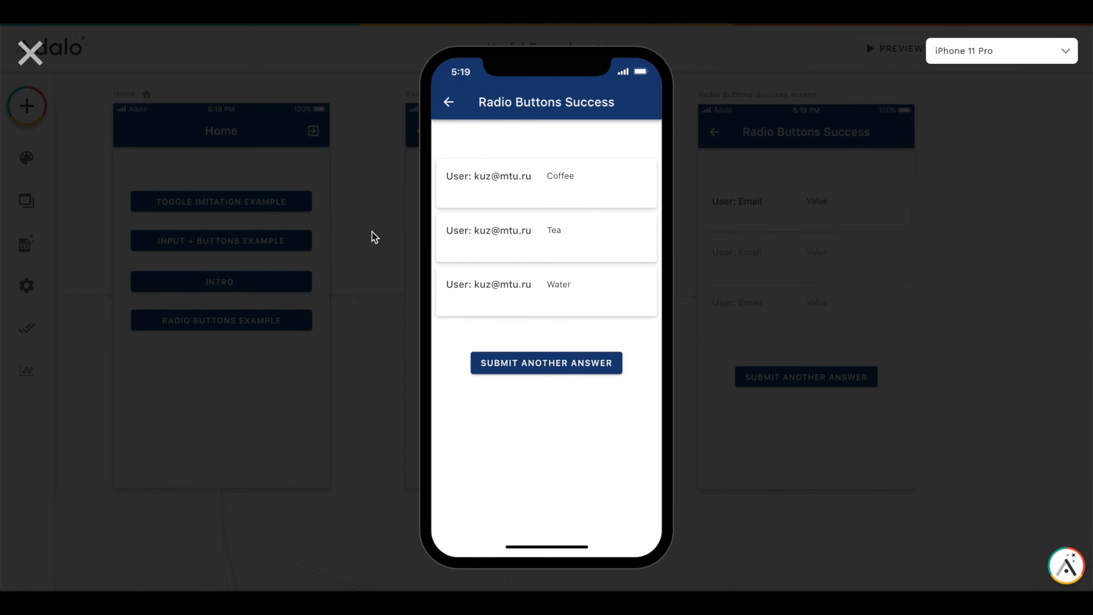
{"action": "left_click", "coordinate": [30, 53]}
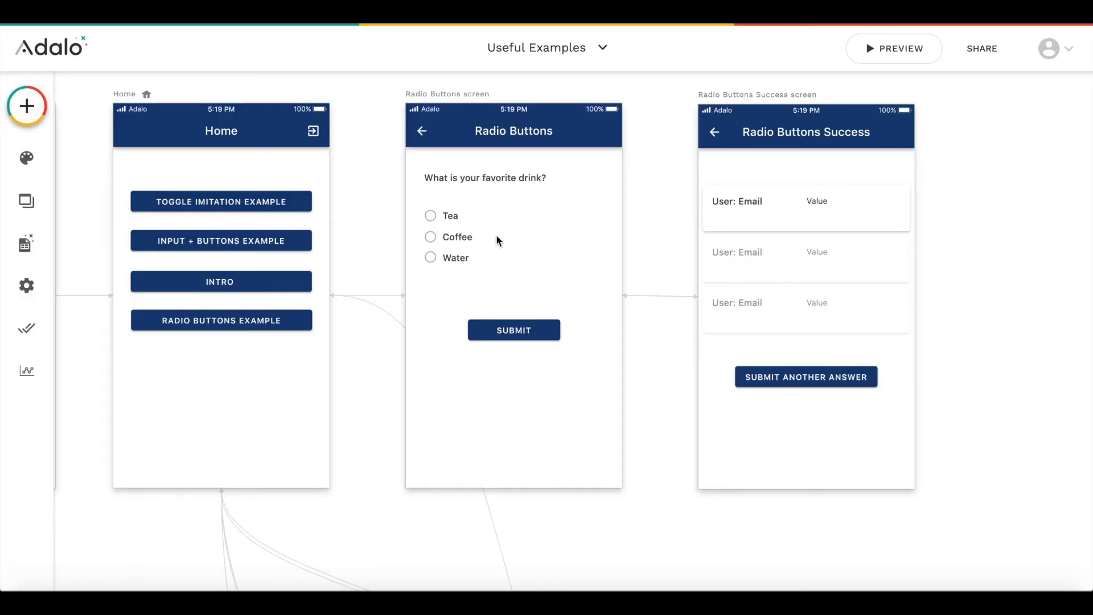